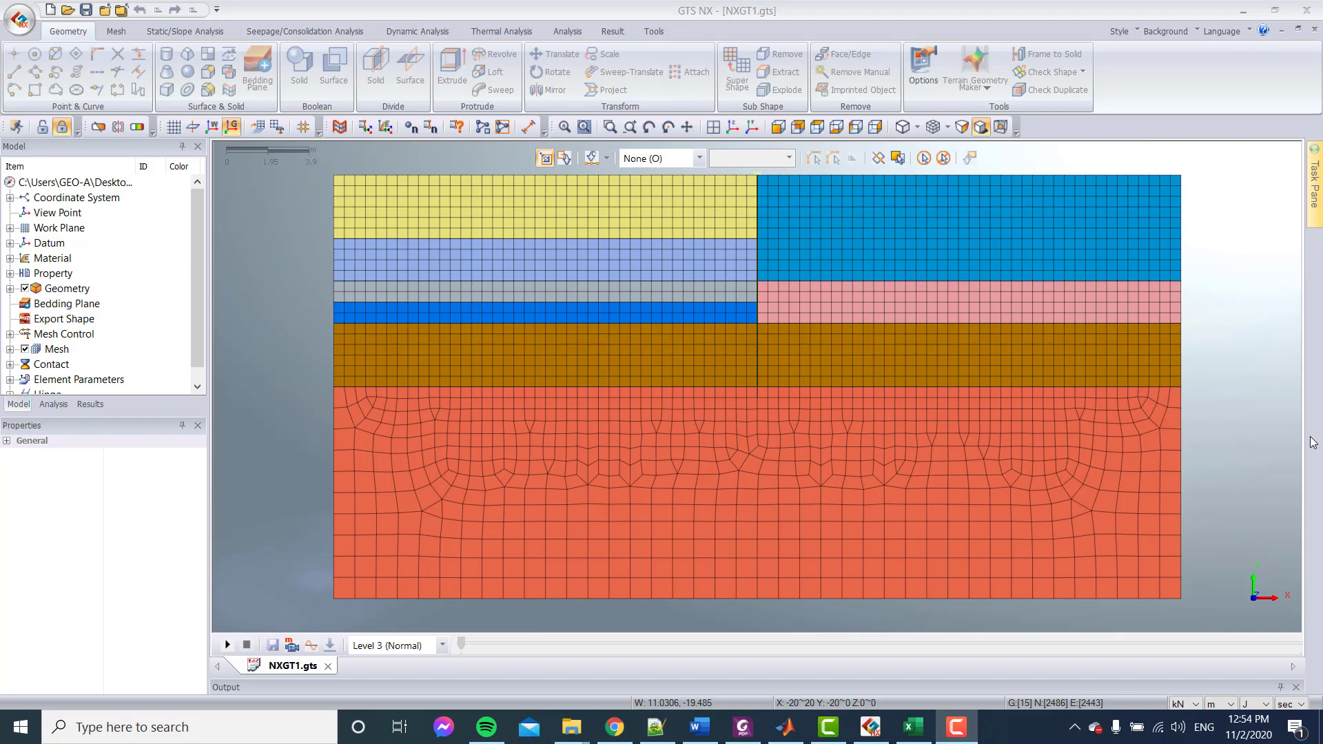
Switch the meshed model from post-processing back to pre-processing mode for editing.
{"action": "scroll", "coordinate": [754, 422], "scroll_direction": "down", "scroll_amount": 1}
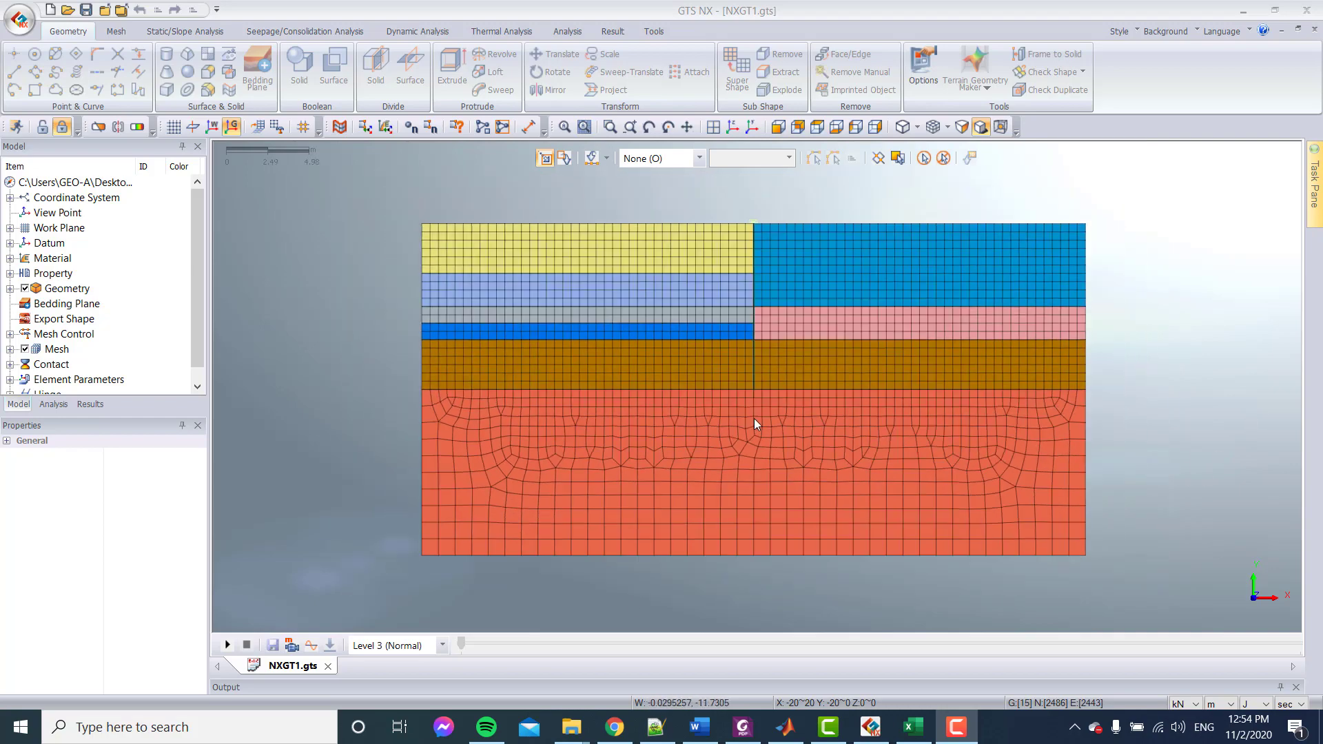
{"action": "scroll", "coordinate": [744, 235], "scroll_direction": "up", "scroll_amount": 3}
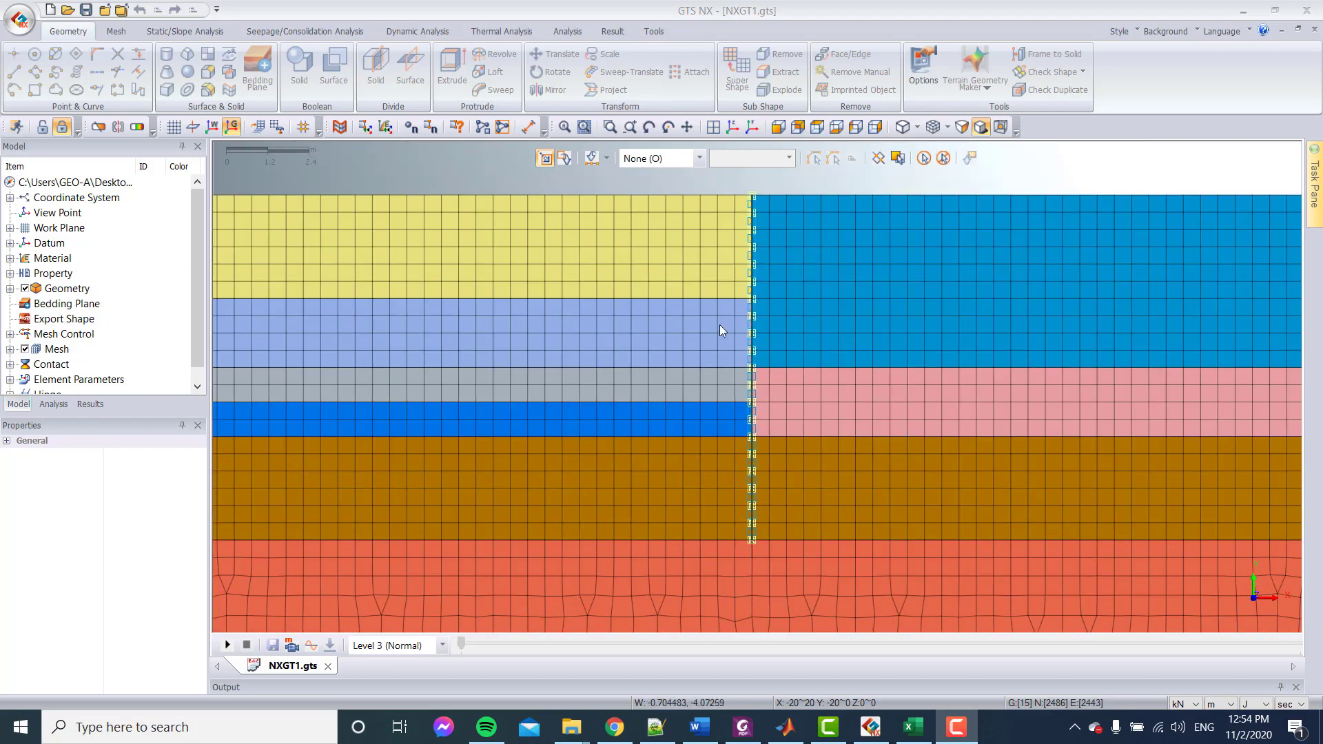
{"action": "scroll", "coordinate": [719, 331], "scroll_direction": "down", "scroll_amount": 2}
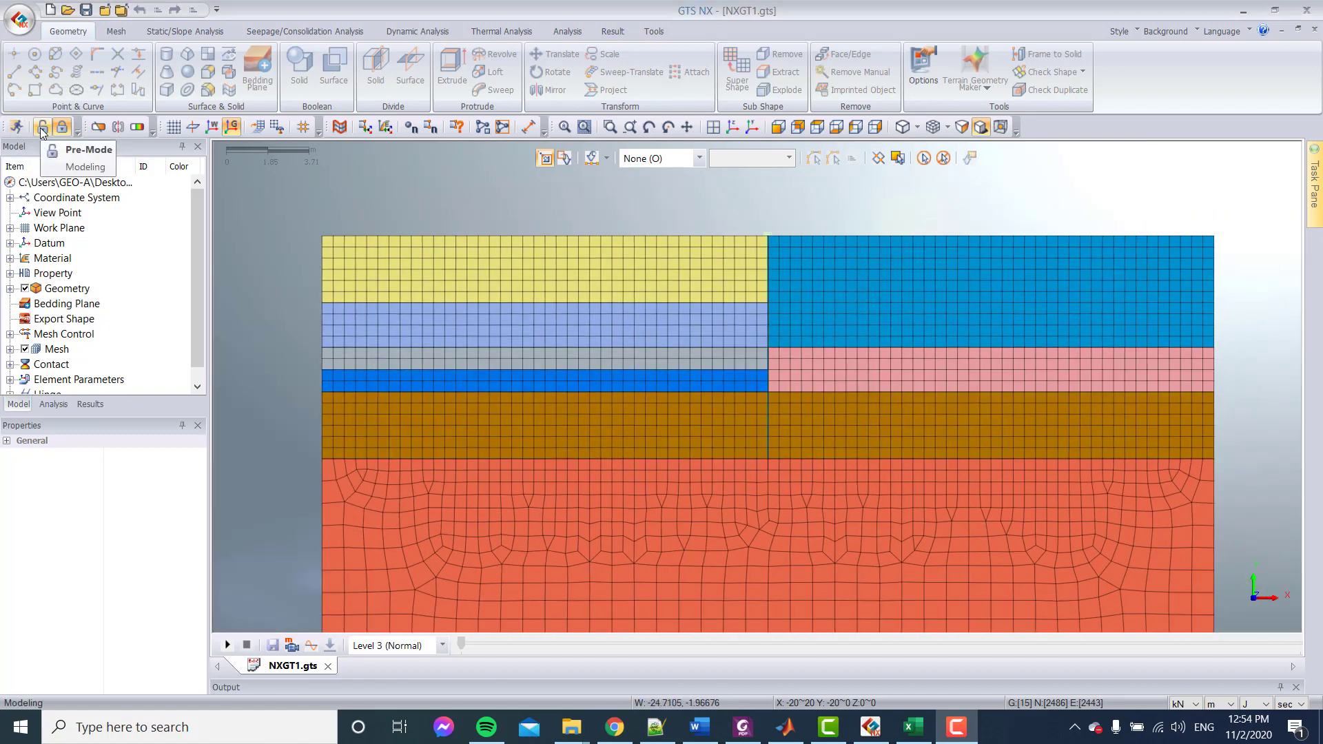
{"action": "left_click", "coordinate": [41, 128]}
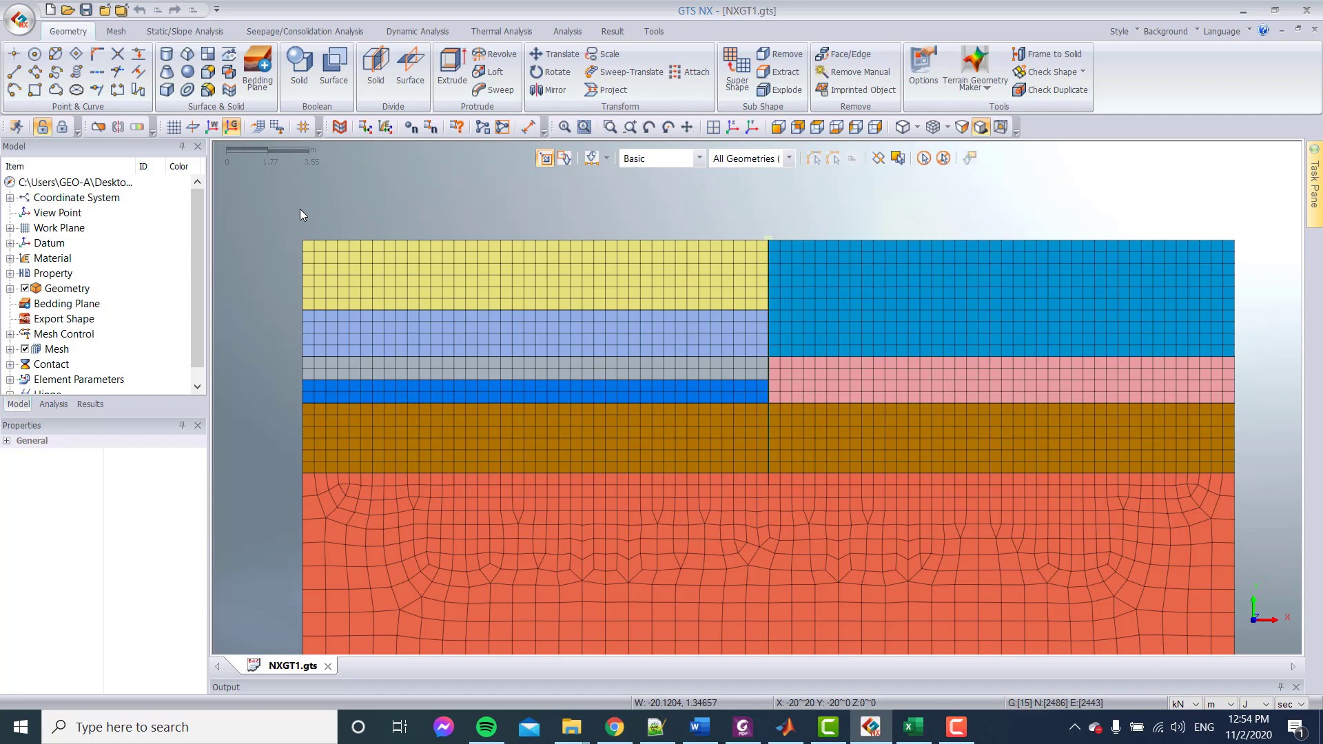
Start an advanced node constraint that restrains translation in the X direction (Tx).
{"action": "left_click", "coordinate": [185, 31]}
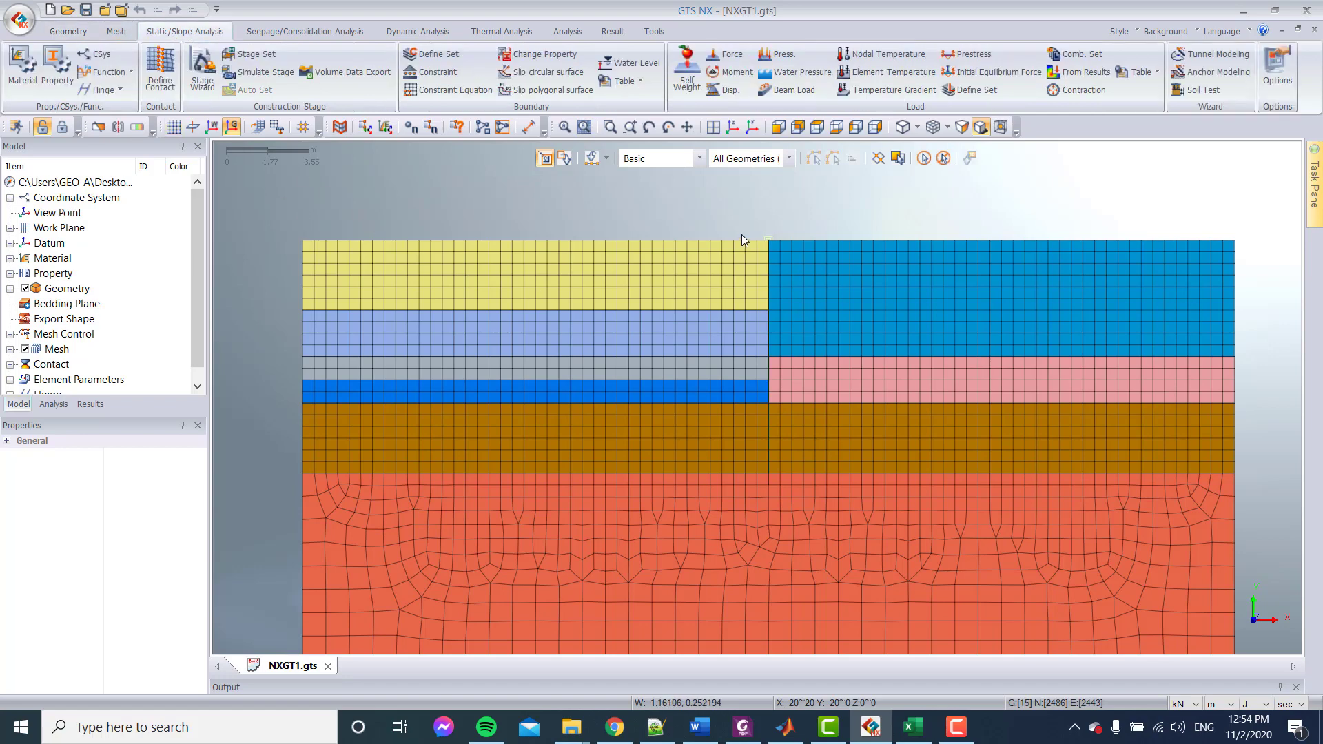
{"action": "left_click", "coordinate": [445, 74]}
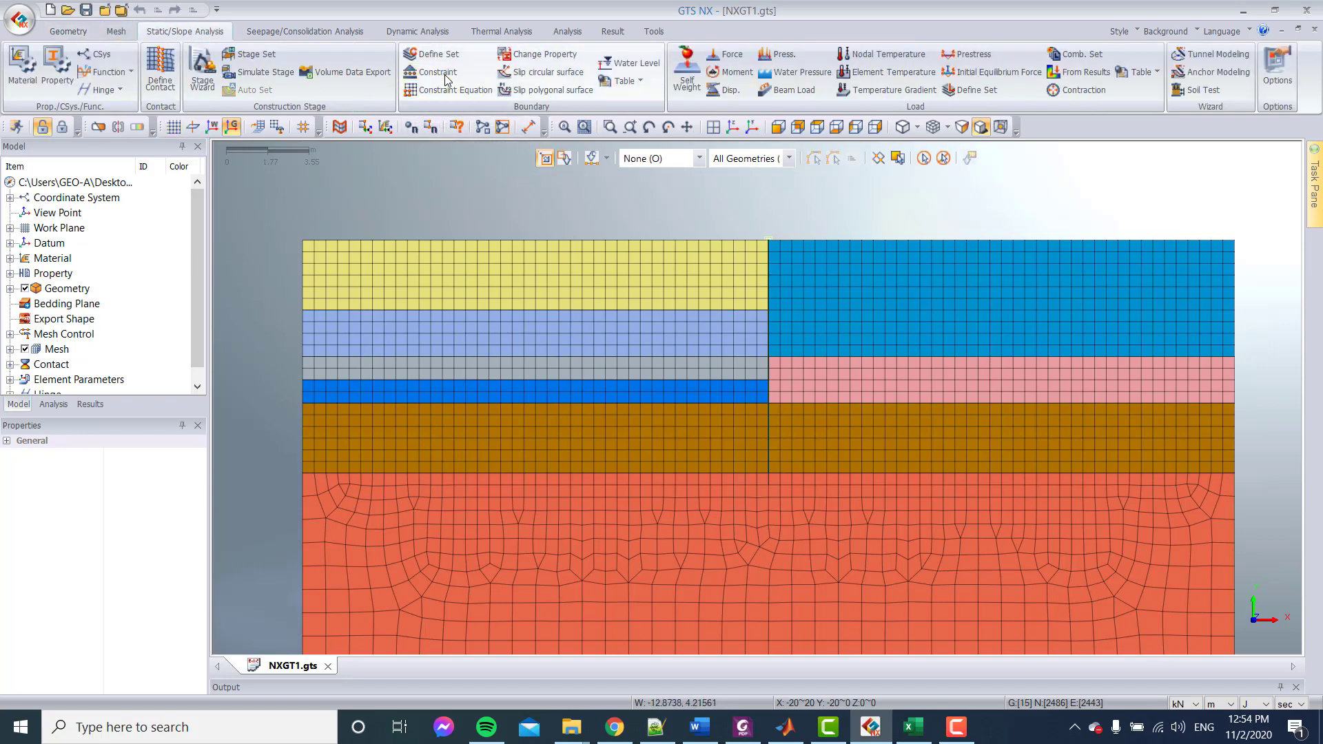
{"action": "left_click", "coordinate": [67, 180]}
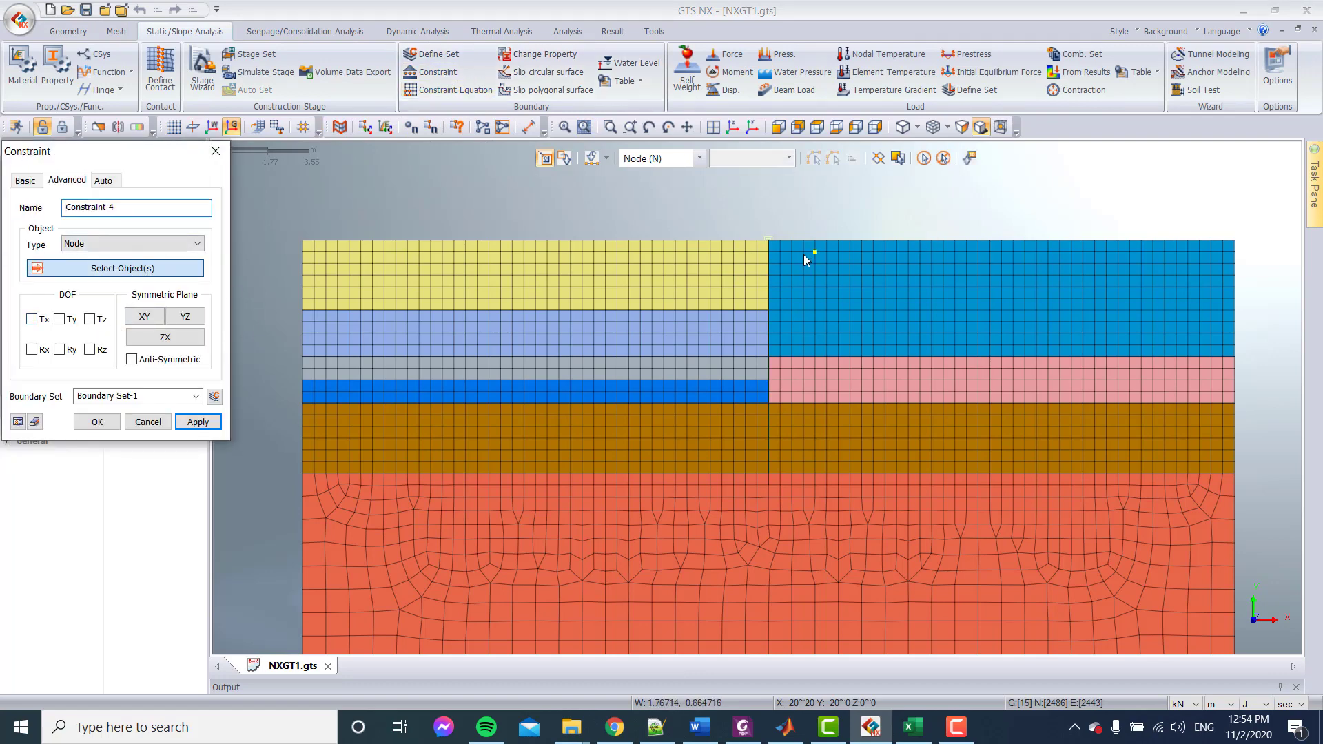
{"action": "left_click", "coordinate": [32, 319]}
Select the overlapping nodes at one point on the upper sheet pile, beside the yellow soil layer, as the constraint's target.
{"action": "scroll", "coordinate": [783, 296], "scroll_direction": "up", "scroll_amount": 5}
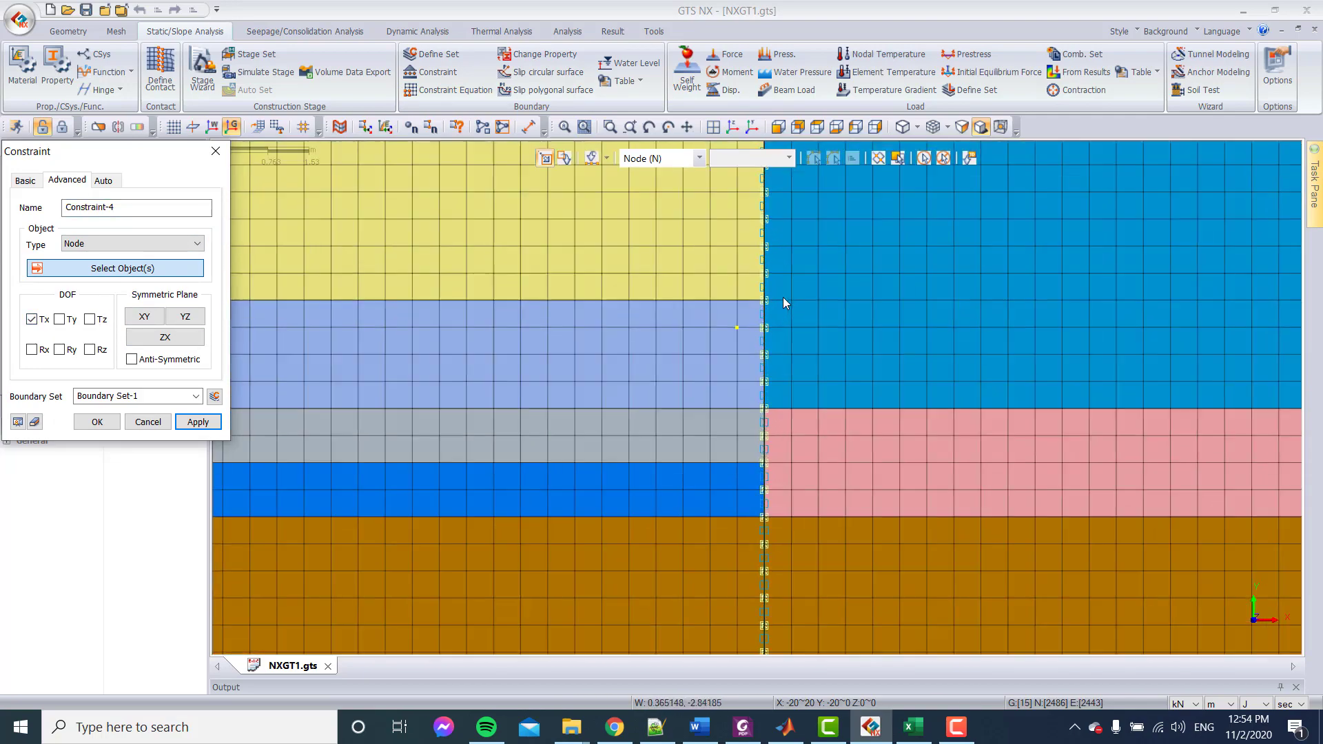
{"action": "scroll", "coordinate": [785, 301], "scroll_direction": "down", "scroll_amount": 3}
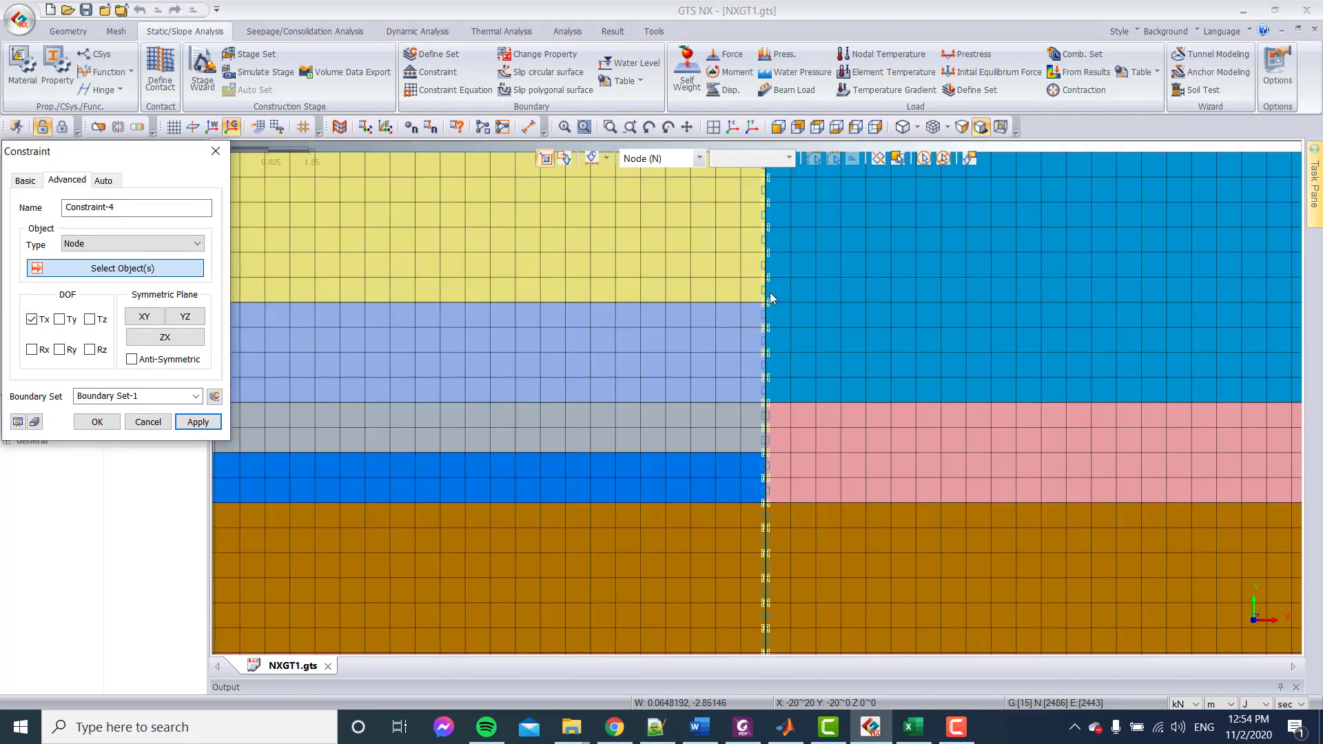
{"action": "scroll", "coordinate": [772, 308], "scroll_direction": "down", "scroll_amount": 2}
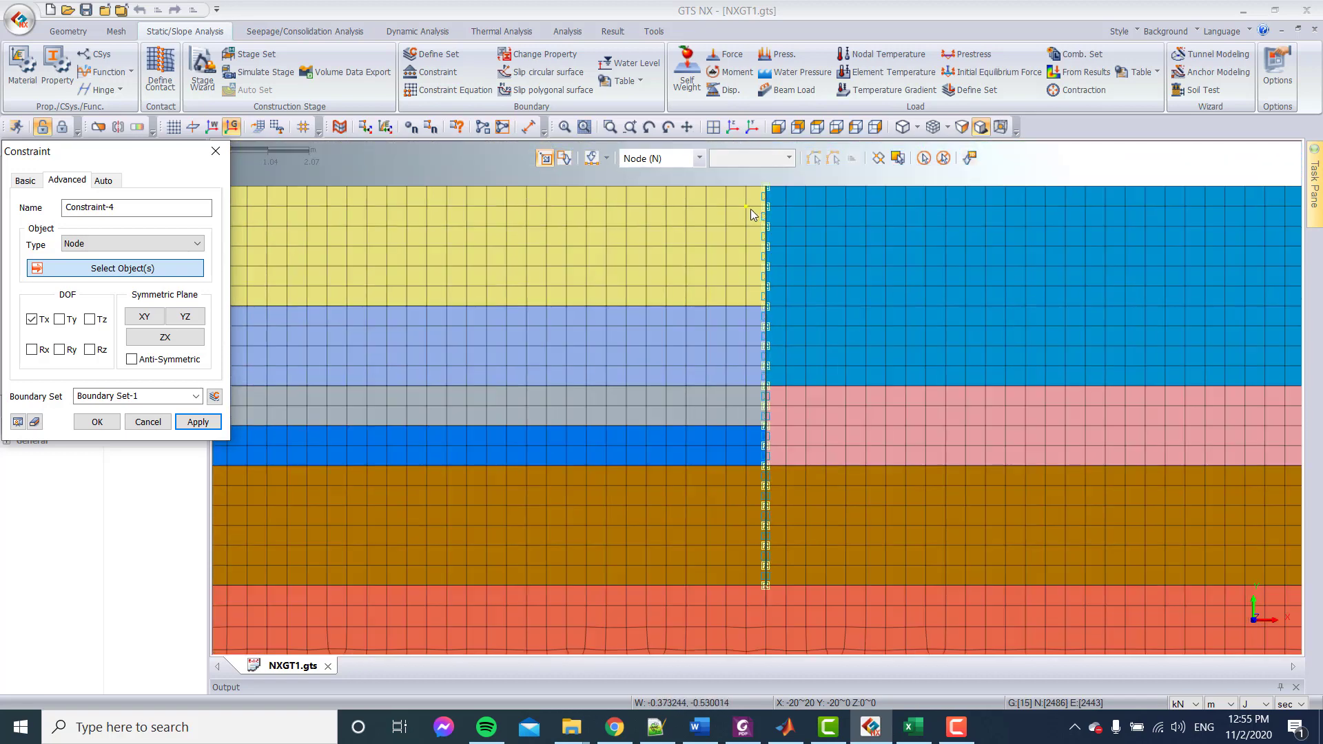
{"action": "left_click", "coordinate": [765, 267]}
{"action": "left_click", "coordinate": [778, 275]}
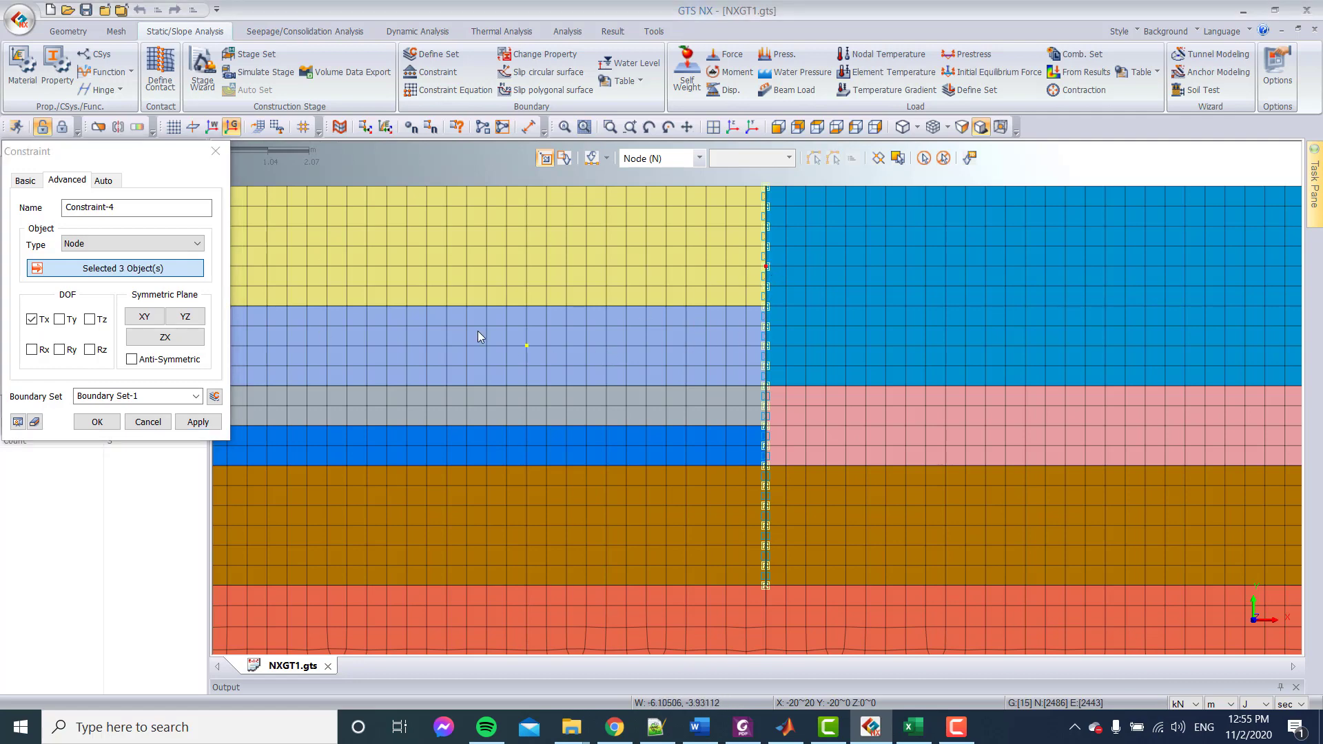
{"action": "scroll", "coordinate": [752, 274], "scroll_direction": "up", "scroll_amount": 1}
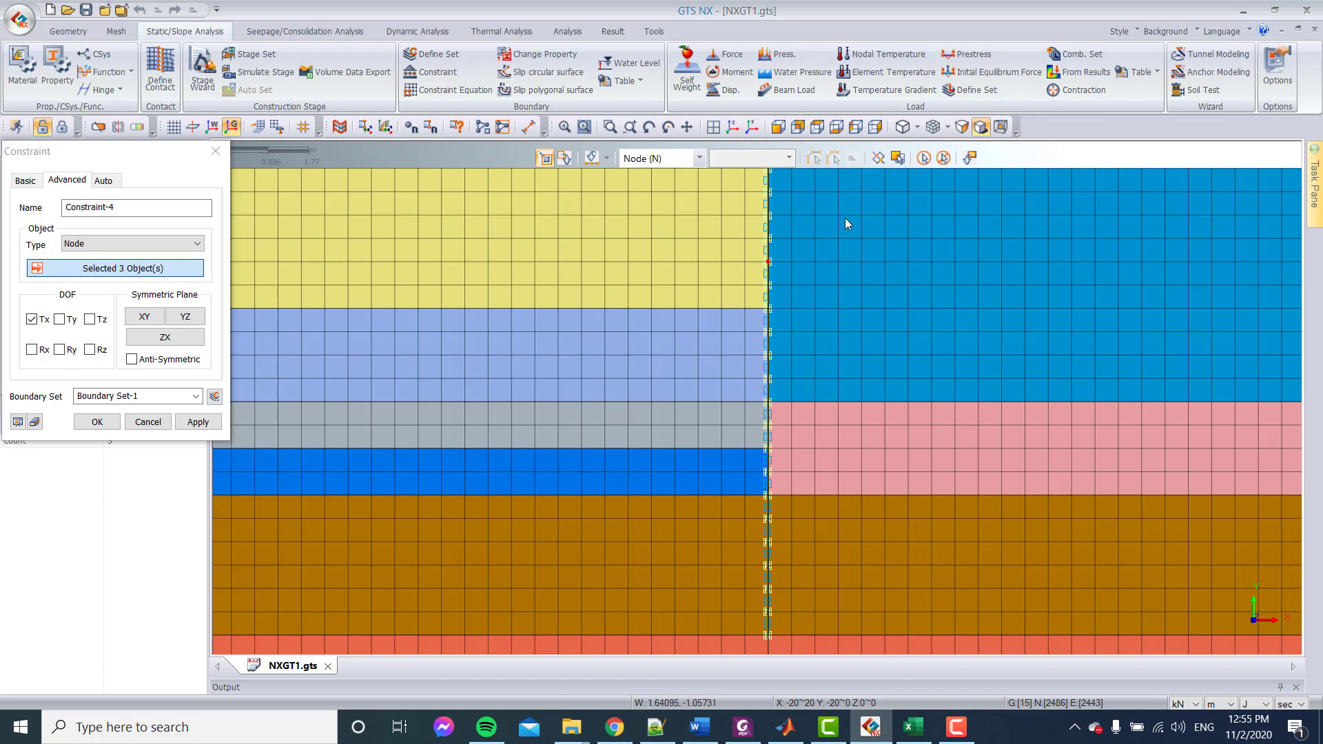
Assign the constraint to a new boundary set named Anchor and create it.
{"action": "left_click", "coordinate": [136, 396]}
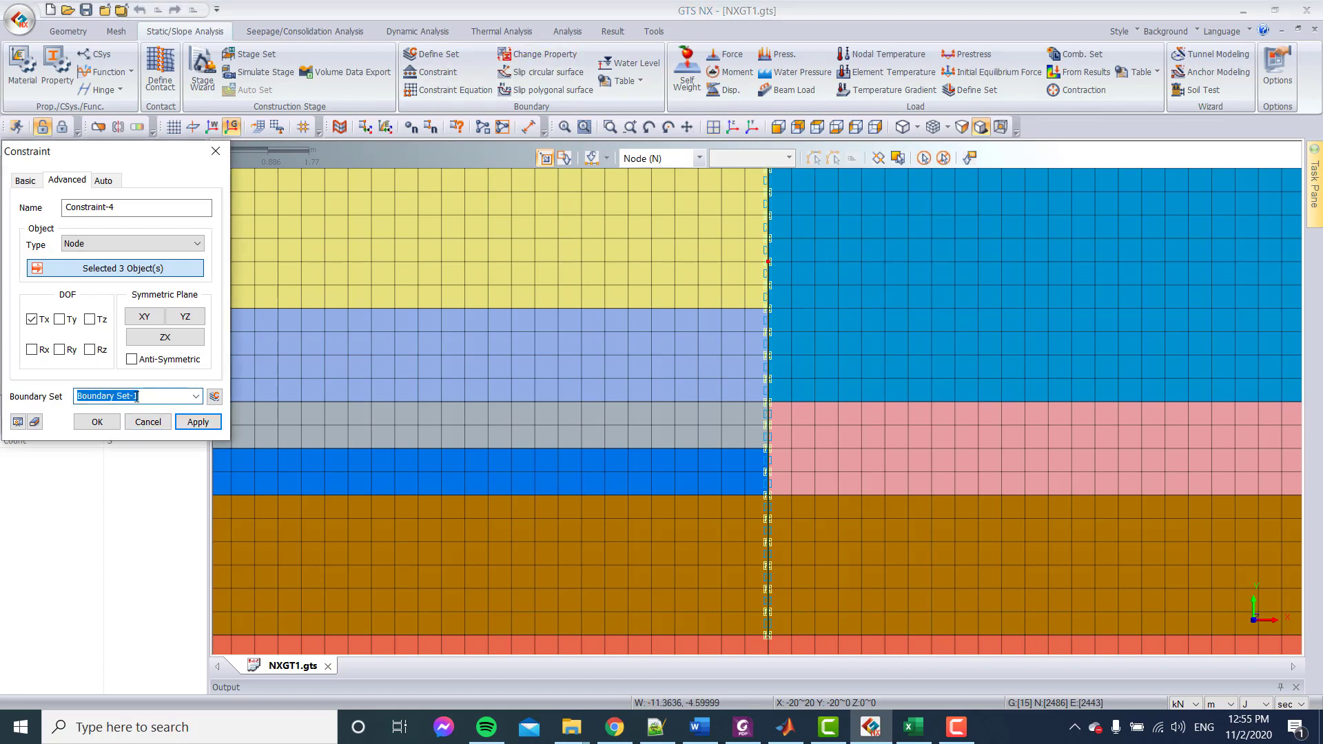
{"action": "type", "text": "Anchor"}
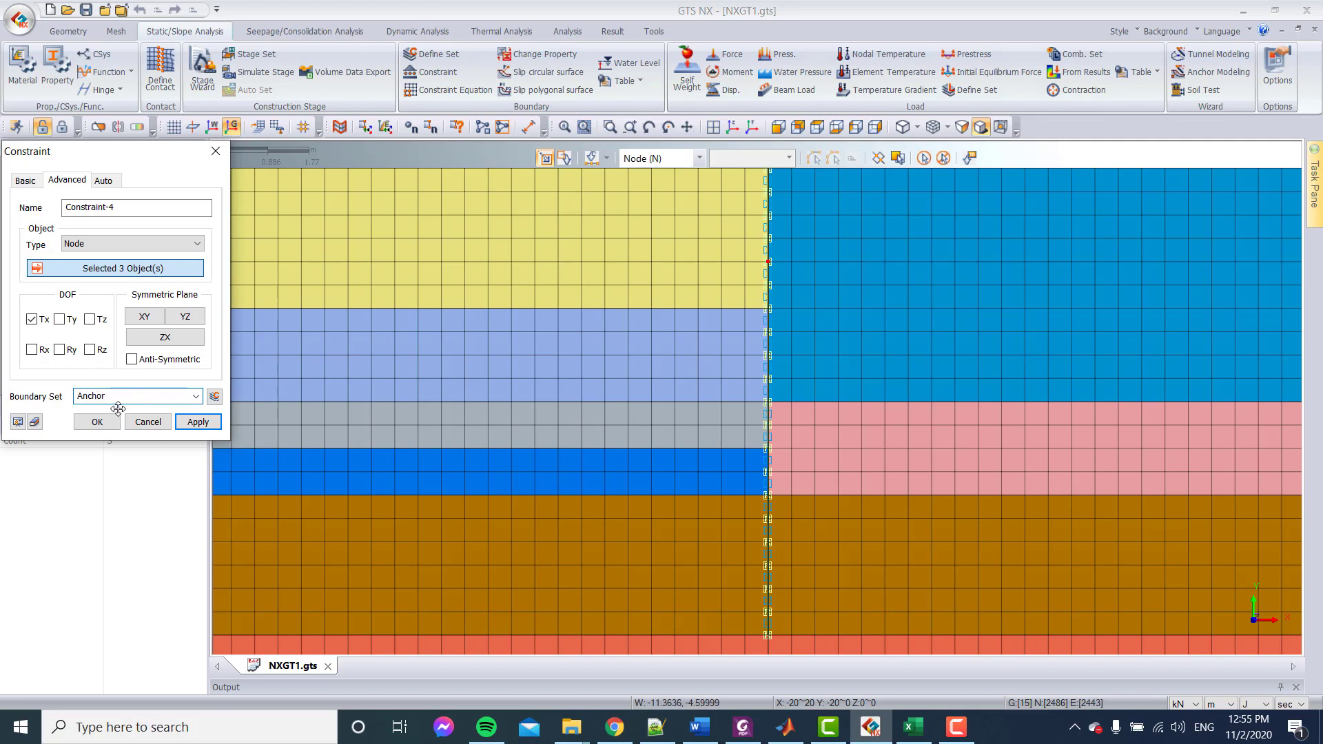
{"action": "left_click", "coordinate": [180, 425]}
{"action": "left_click", "coordinate": [157, 425]}
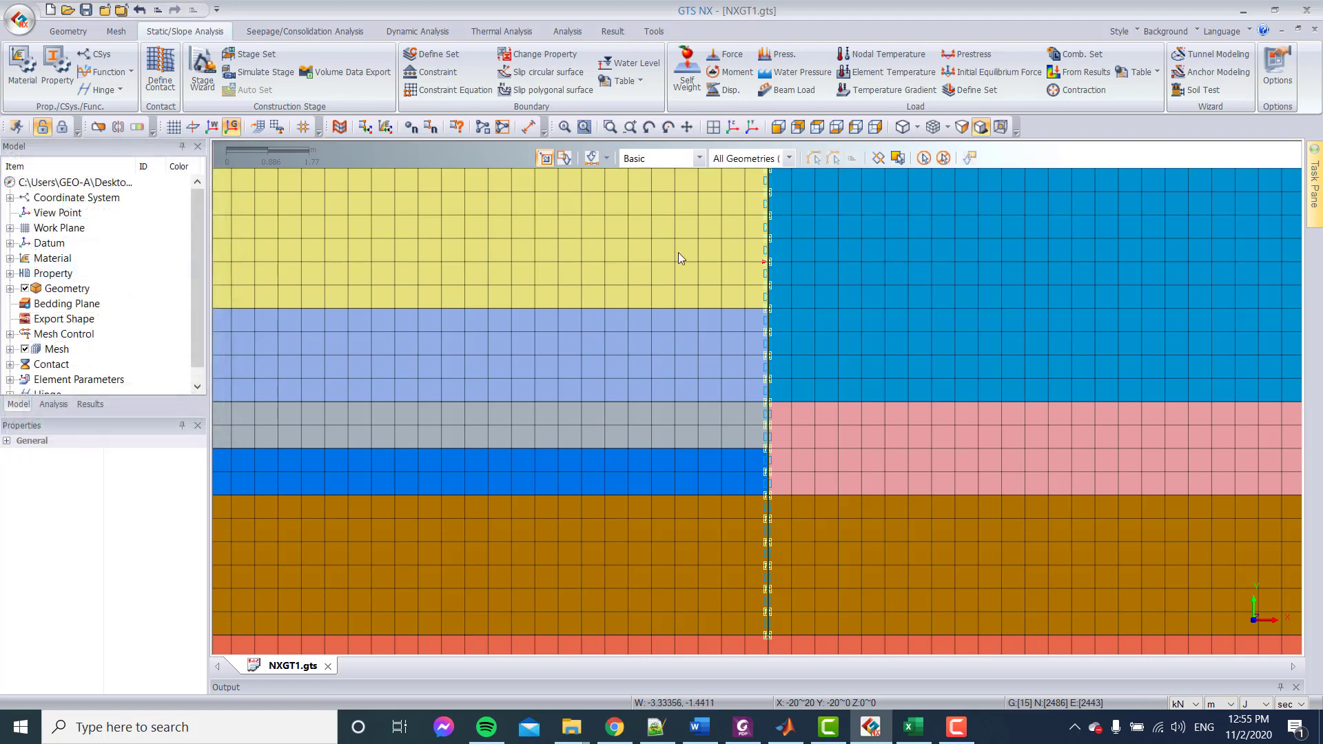
{"action": "scroll", "coordinate": [706, 319], "scroll_direction": "down", "scroll_amount": 2}
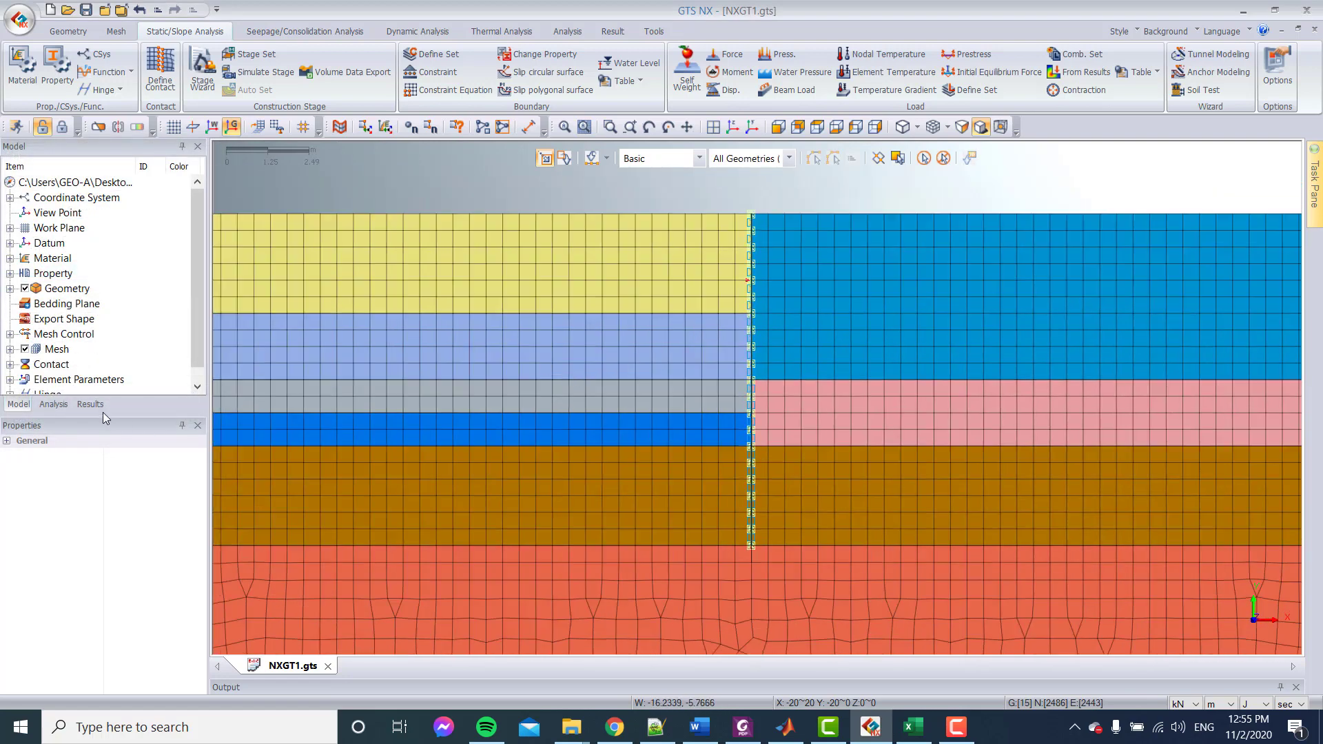
Open the construction stage definition from the Sheet_Pile stage and go to stage d1.
{"action": "left_click", "coordinate": [54, 404]}
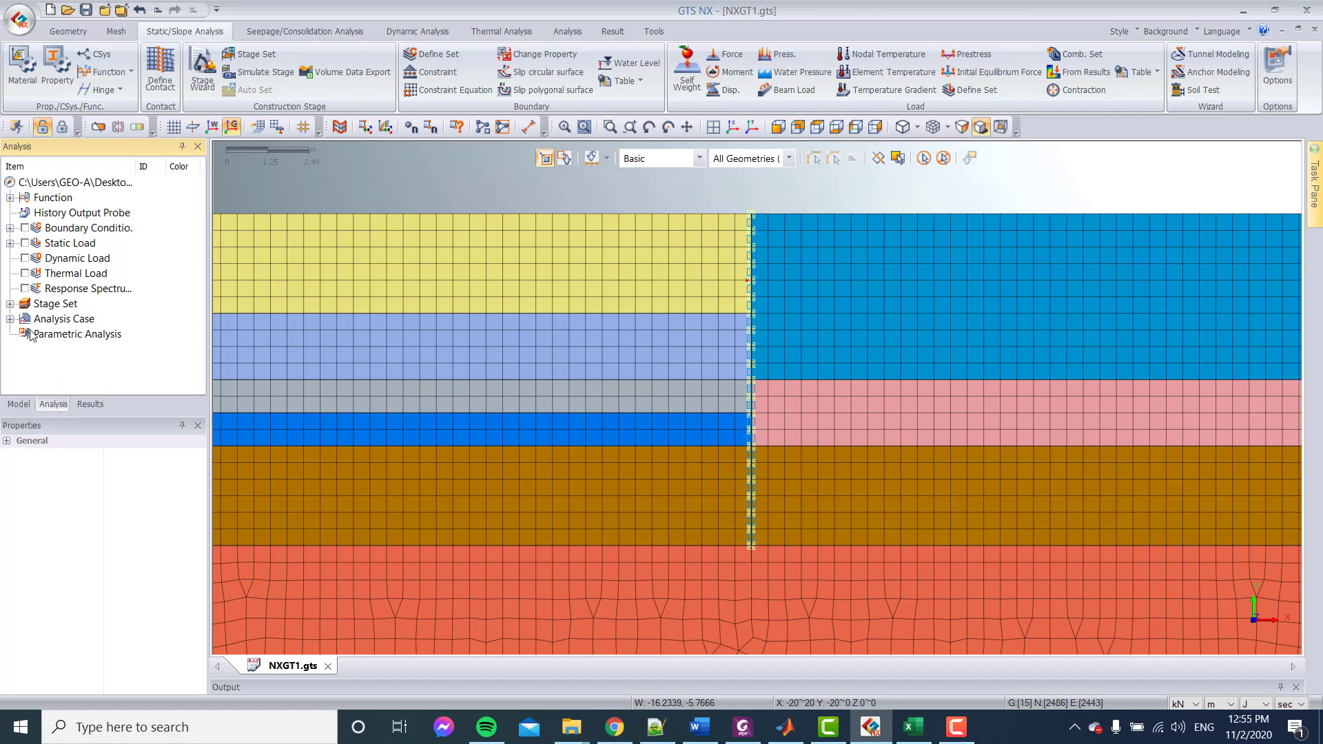
{"action": "left_click", "coordinate": [10, 304]}
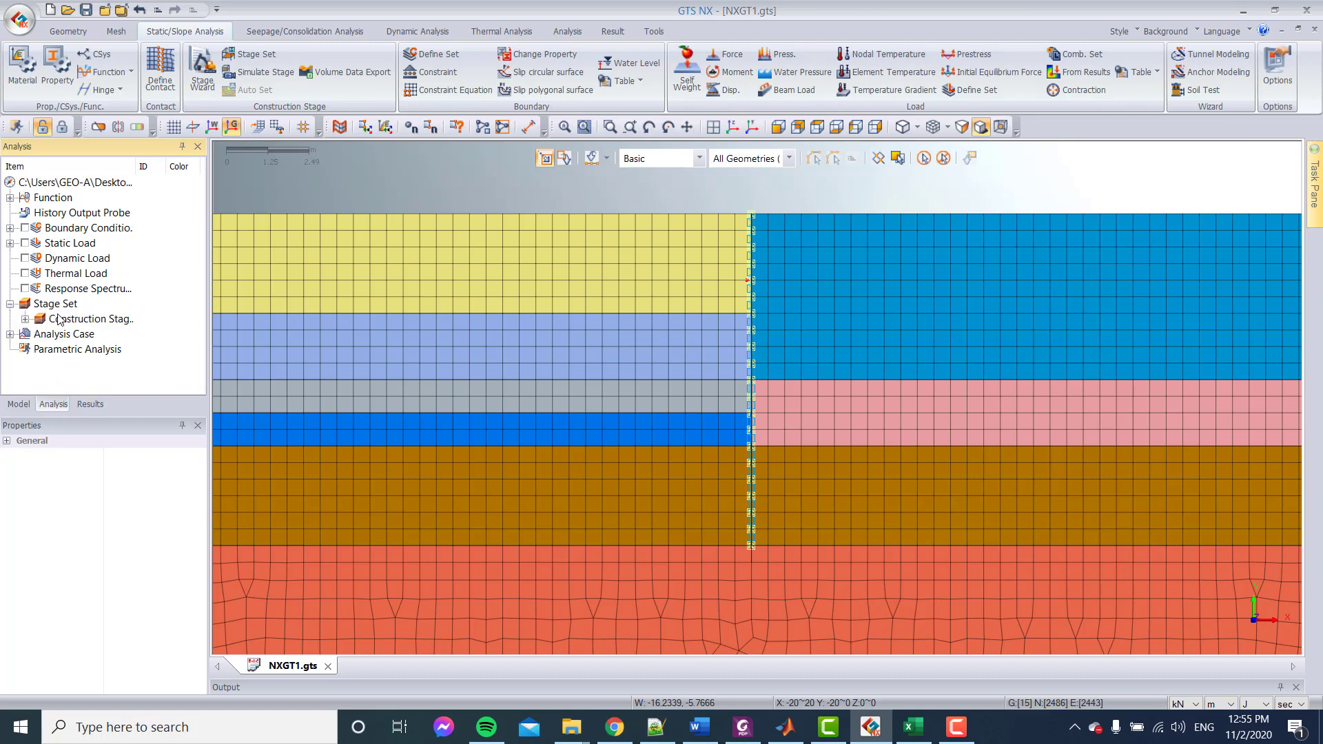
{"action": "double_click", "coordinate": [40, 320]}
{"action": "right_click", "coordinate": [97, 319]}
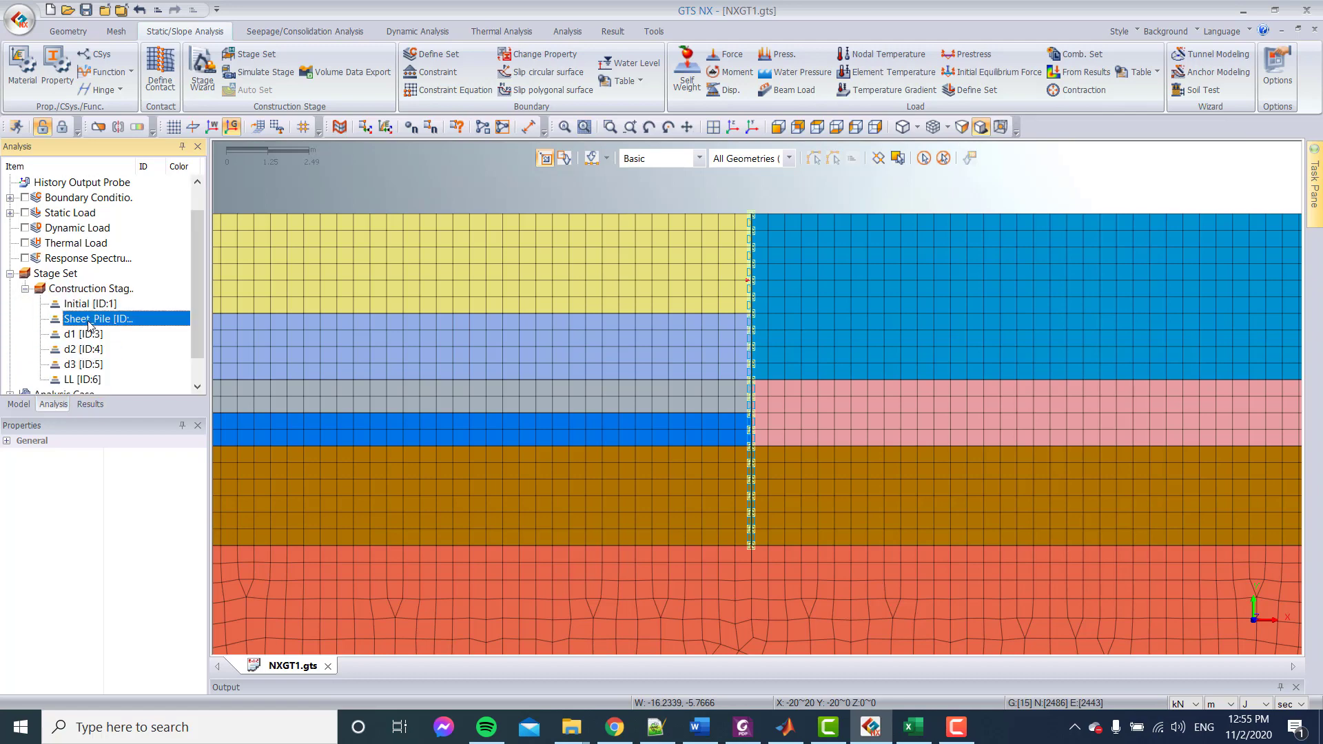
{"action": "left_click", "coordinate": [103, 333]}
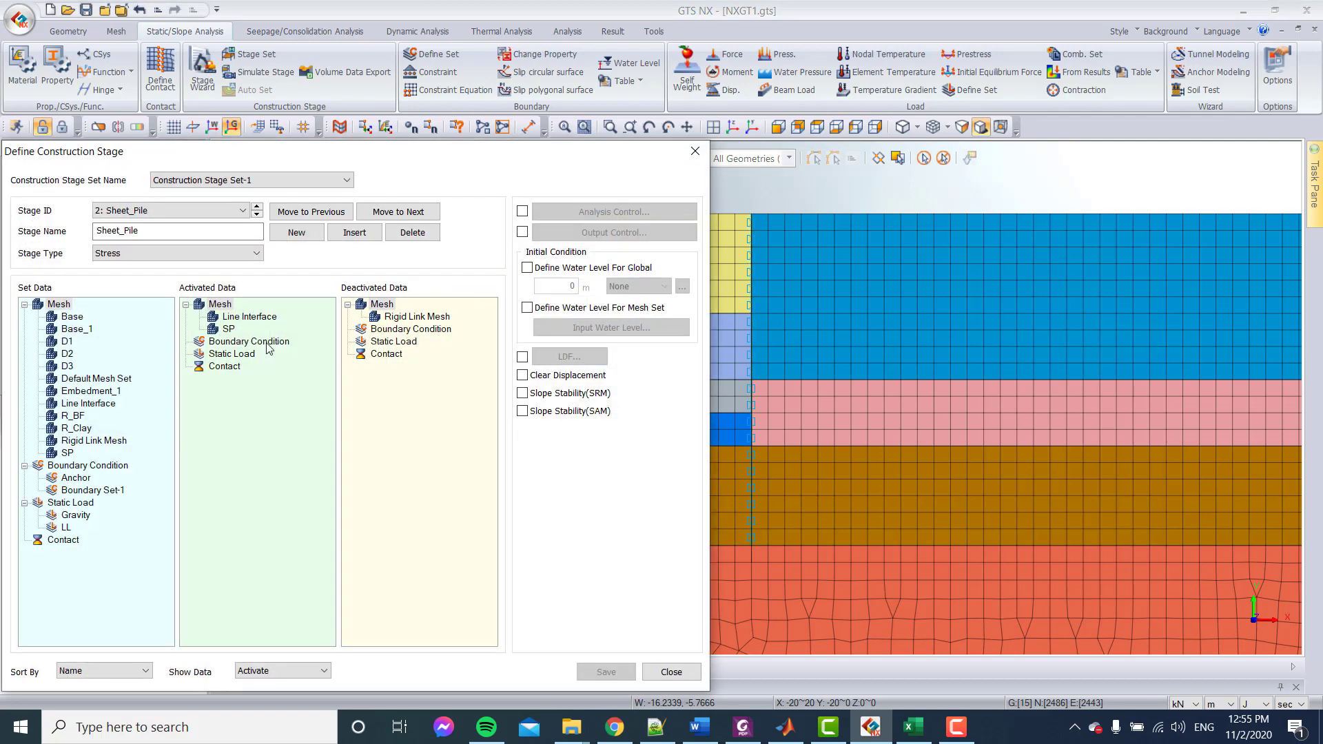
{"action": "left_click", "coordinate": [66, 341]}
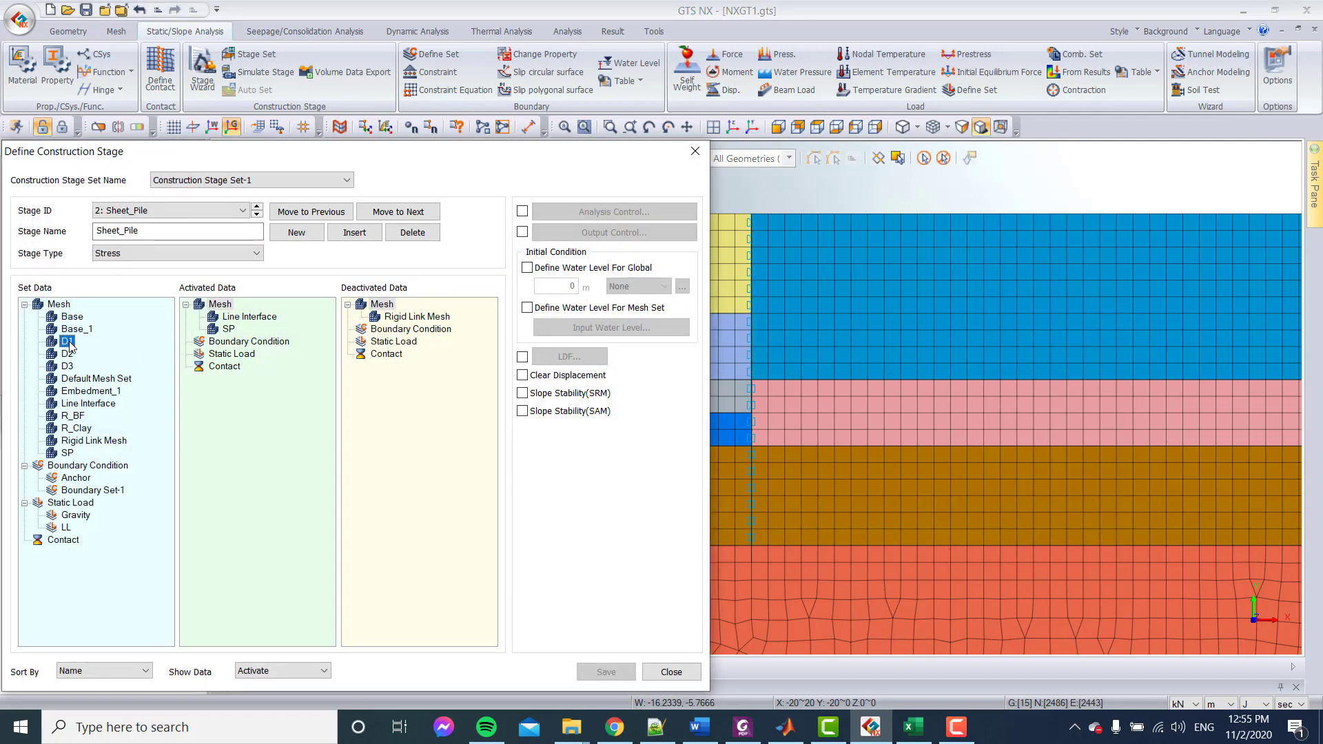
{"action": "left_click", "coordinate": [257, 215]}
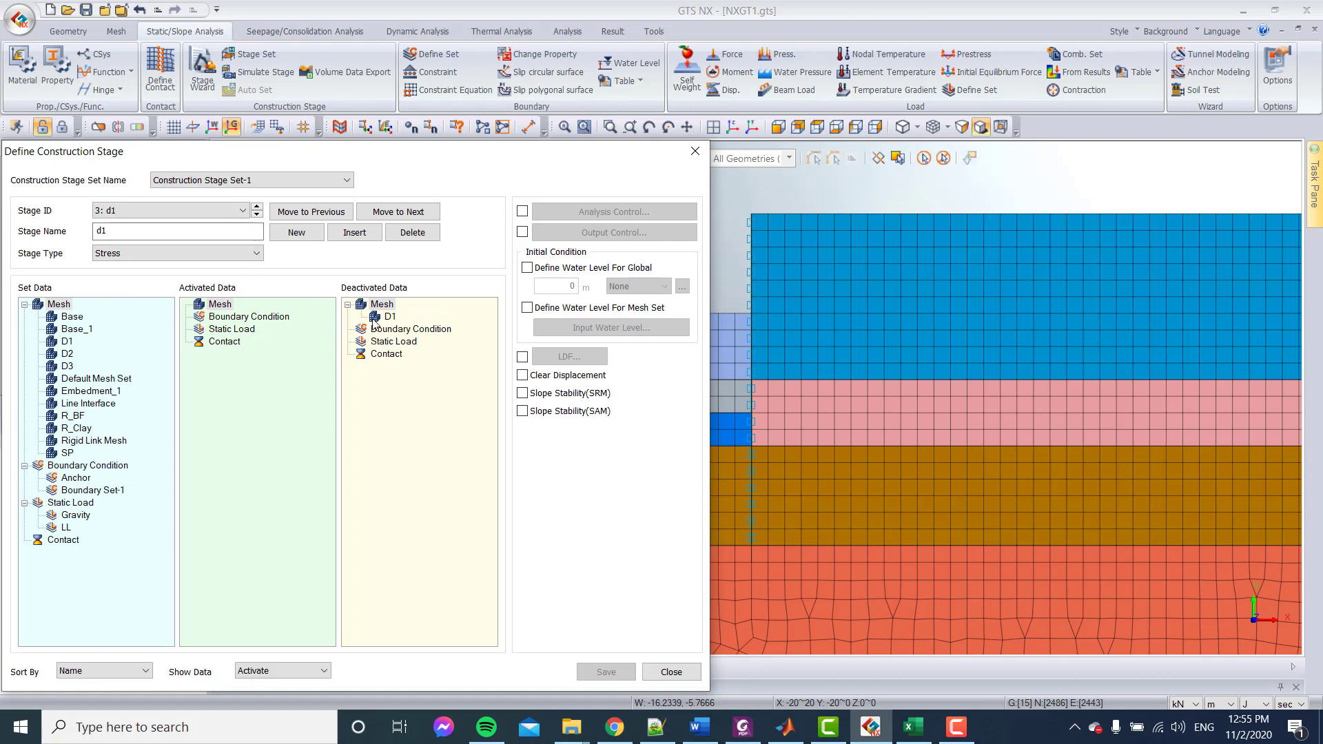
Activate the Anchor boundary set in stage d1 and save the stage definition.
{"action": "left_click_drag", "start_coordinate": [83, 482], "coordinate": [232, 449]}
{"action": "left_click", "coordinate": [606, 672]}
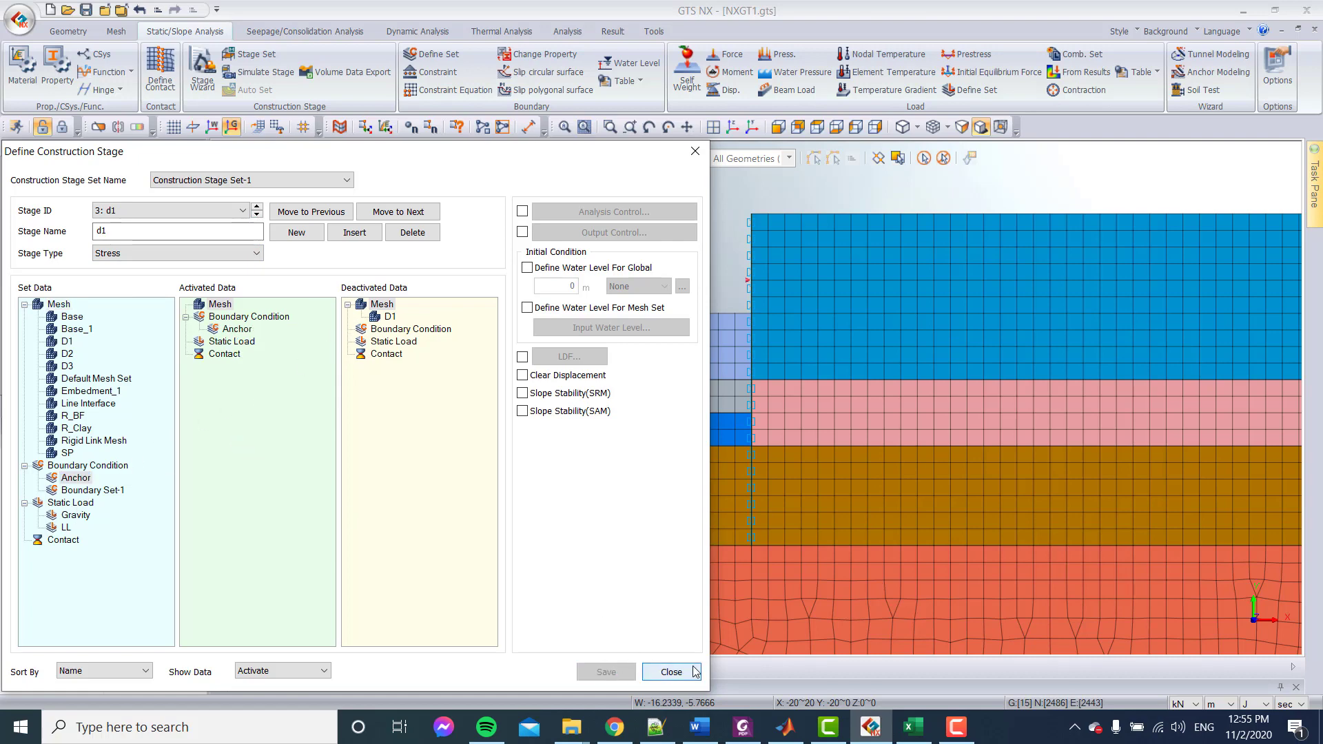
{"action": "left_click", "coordinate": [689, 669]}
Simulate the construction stages, stepping through to stage 6 to check the excavation sequence and anchor activation.
{"action": "scroll", "coordinate": [730, 289], "scroll_direction": "down", "scroll_amount": 2}
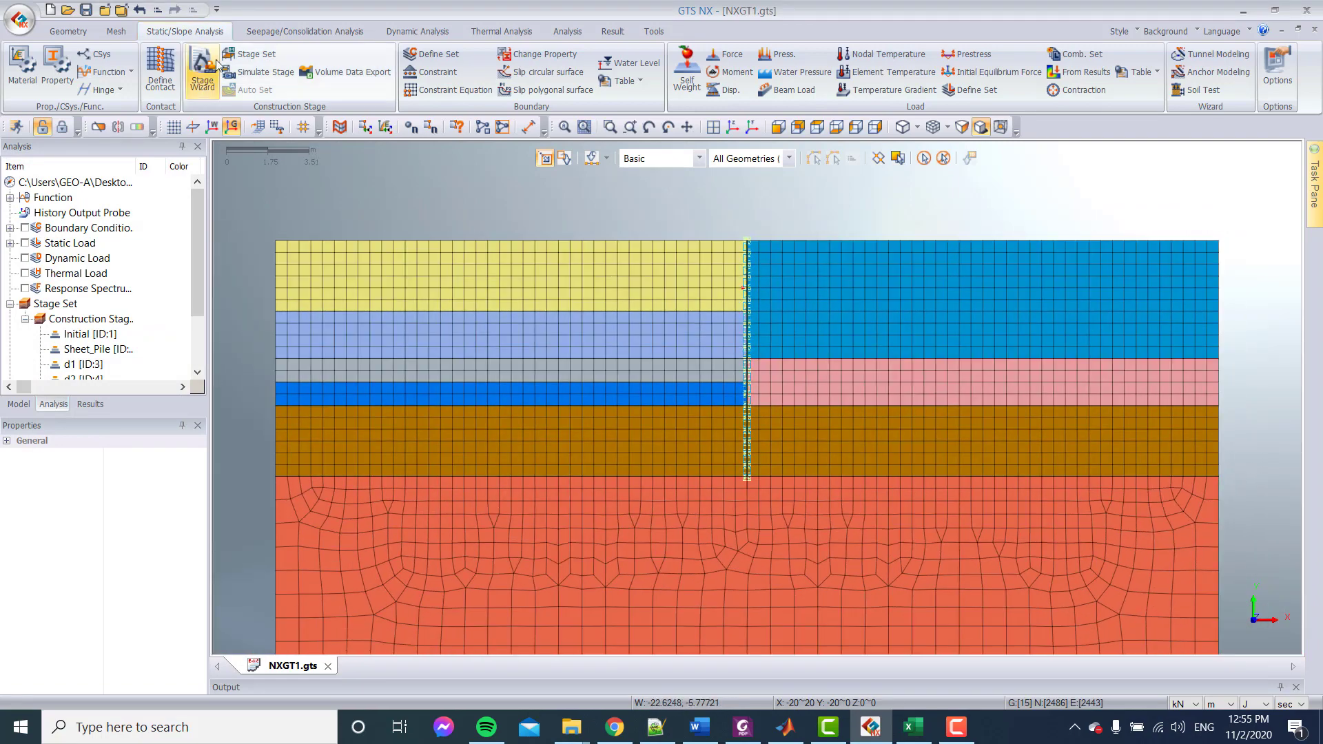
{"action": "left_click", "coordinate": [261, 72]}
{"action": "left_click_drag", "start_coordinate": [424, 168], "coordinate": [217, 188]}
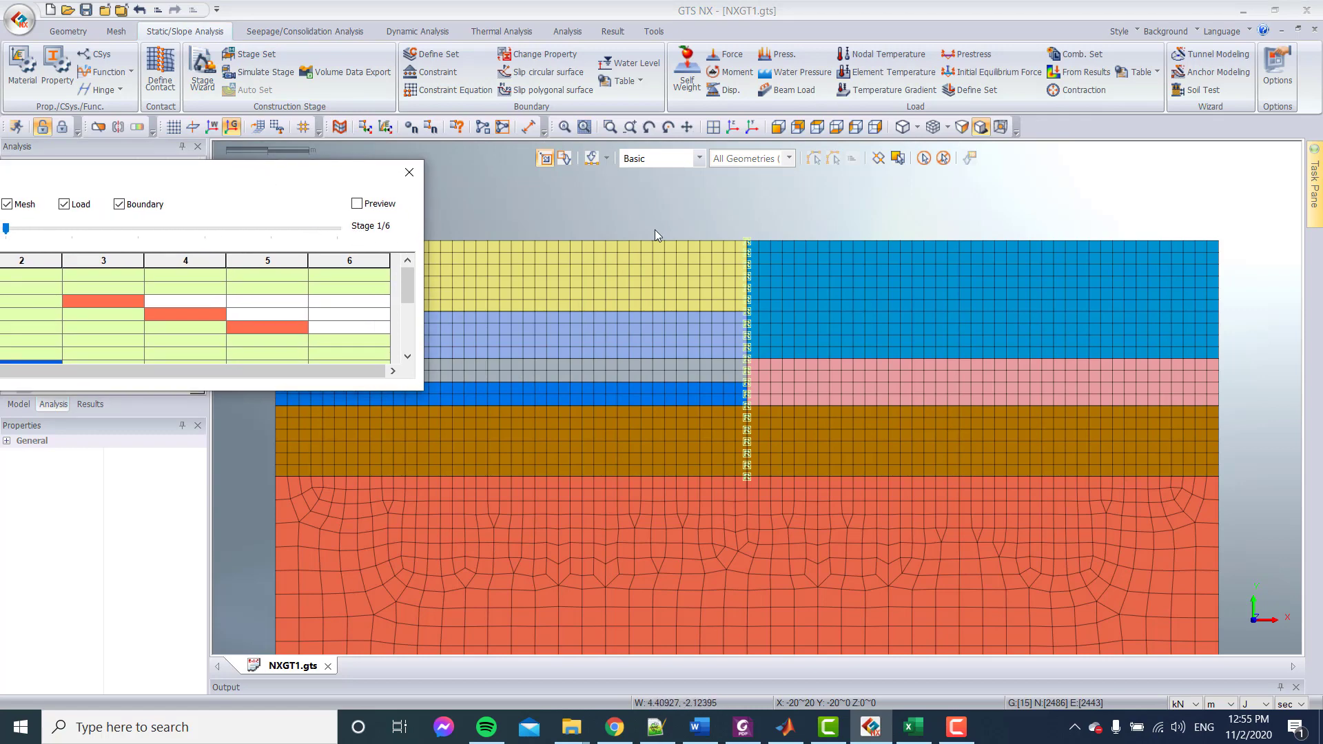
{"action": "left_click", "coordinate": [331, 230]}
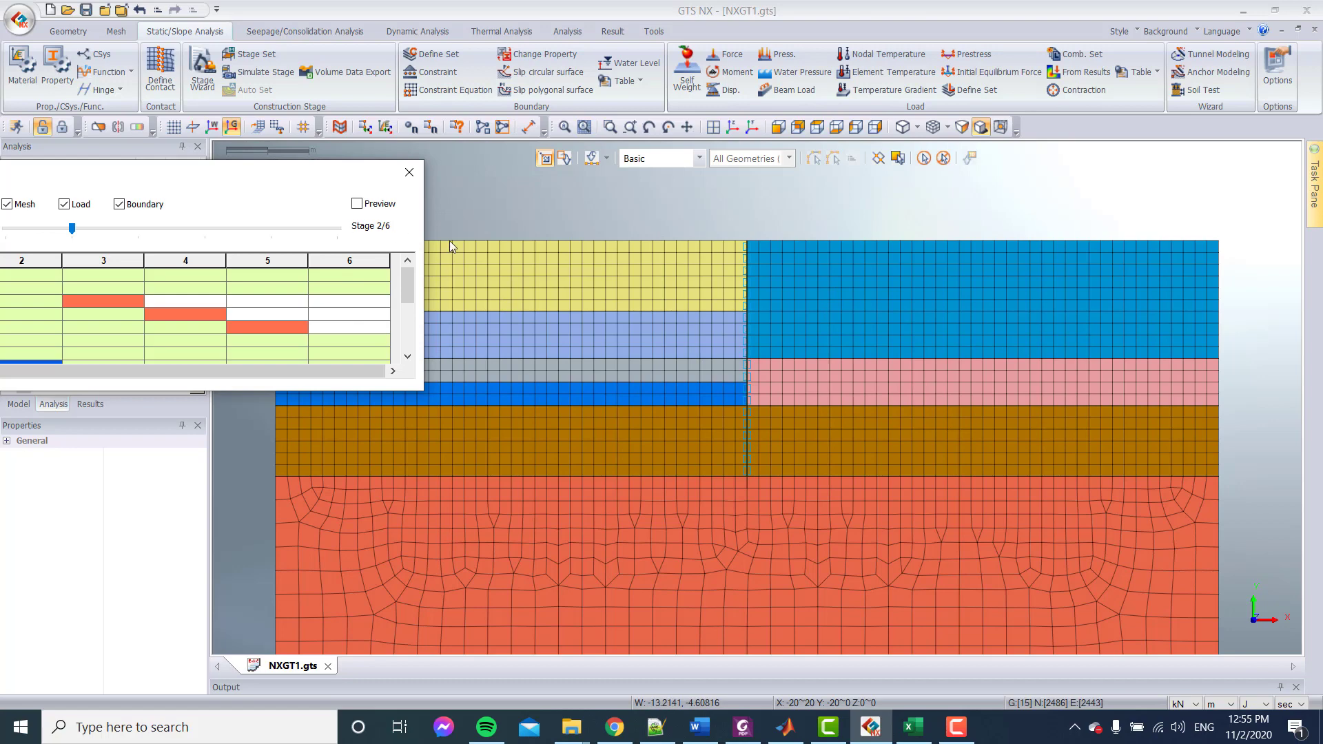
{"action": "left_click", "coordinate": [306, 229]}
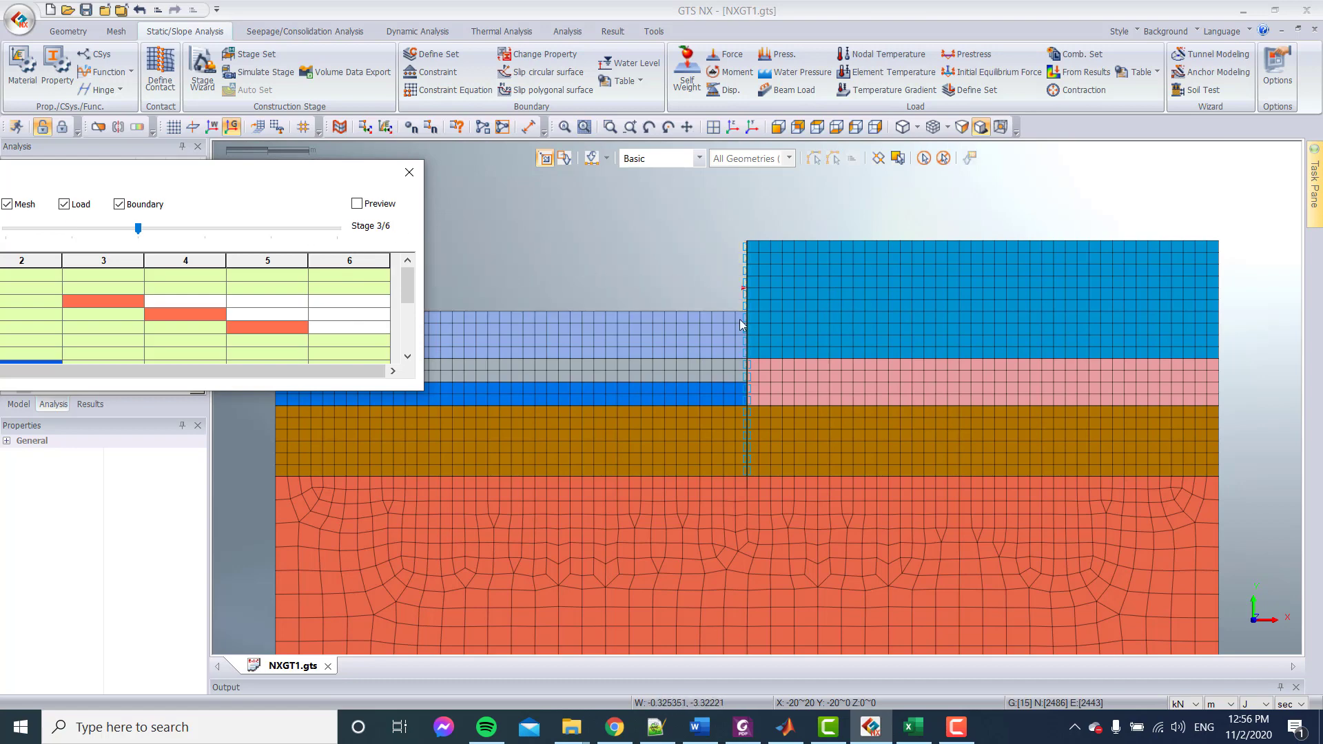
{"action": "left_click", "coordinate": [334, 236]}
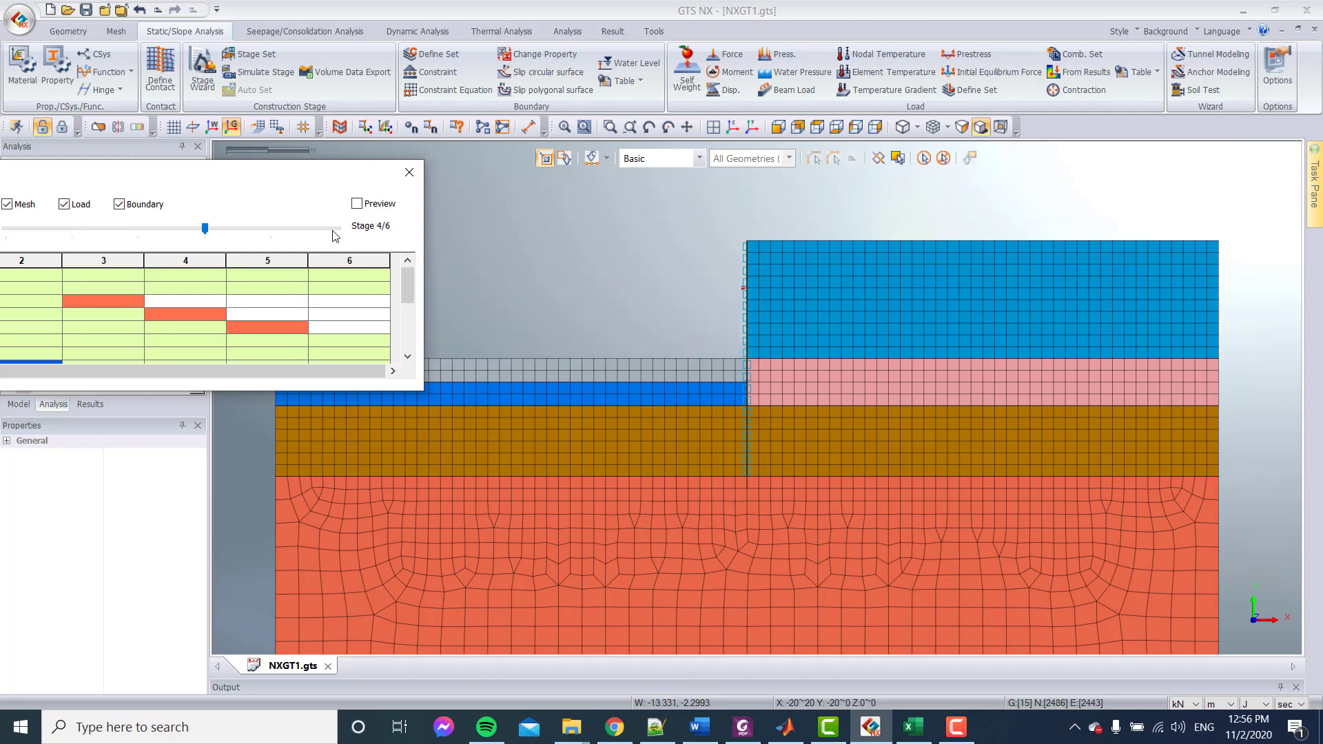
{"action": "left_click", "coordinate": [334, 235]}
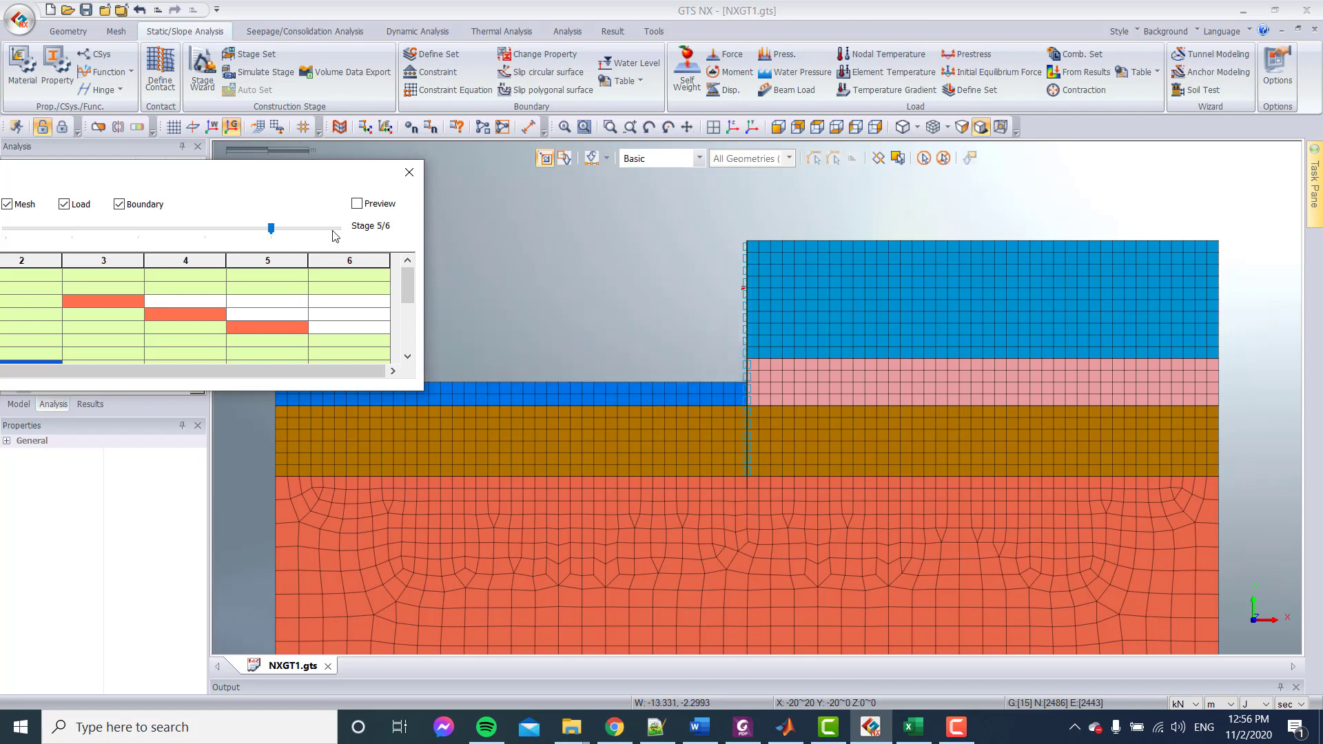
{"action": "left_click", "coordinate": [335, 235]}
{"action": "left_click", "coordinate": [409, 172]}
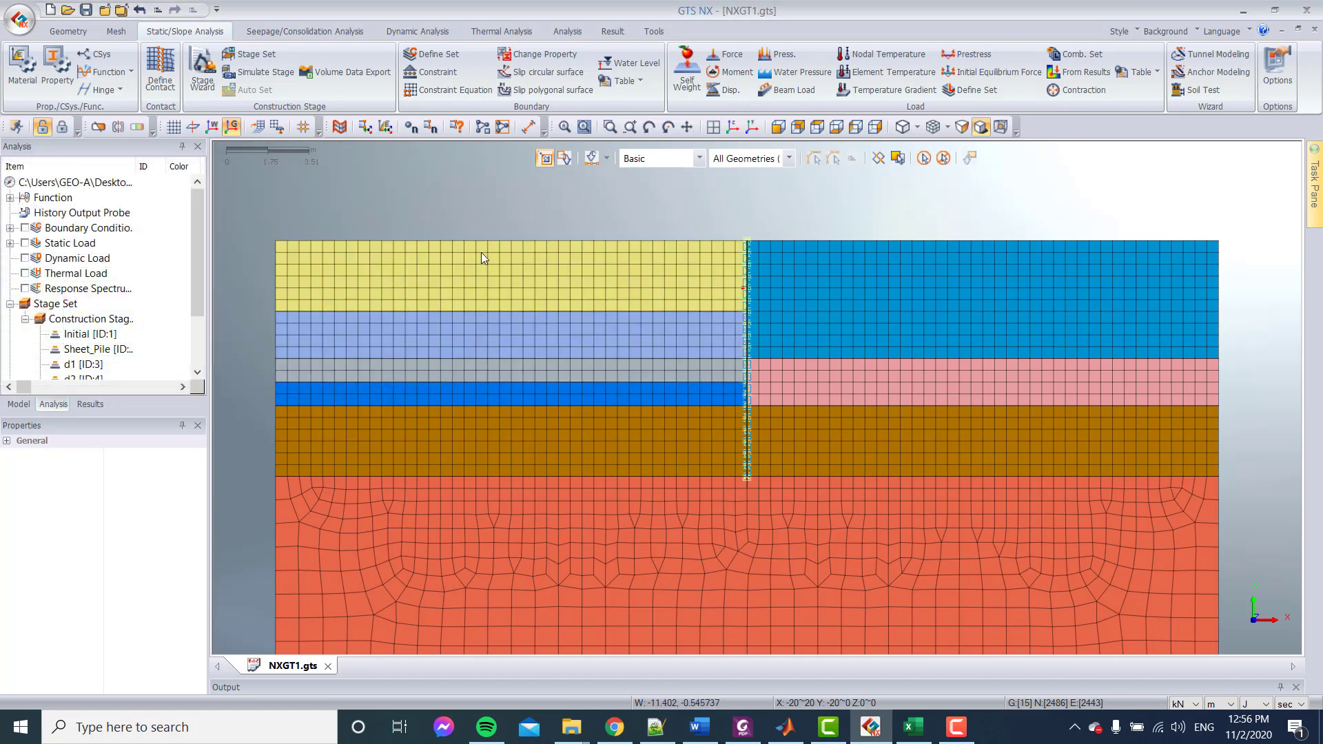
Run the solver for the construction stage analysis case and show its output log in a shorter pane below the model.
{"action": "scroll", "coordinate": [503, 255], "scroll_direction": "down", "scroll_amount": 2}
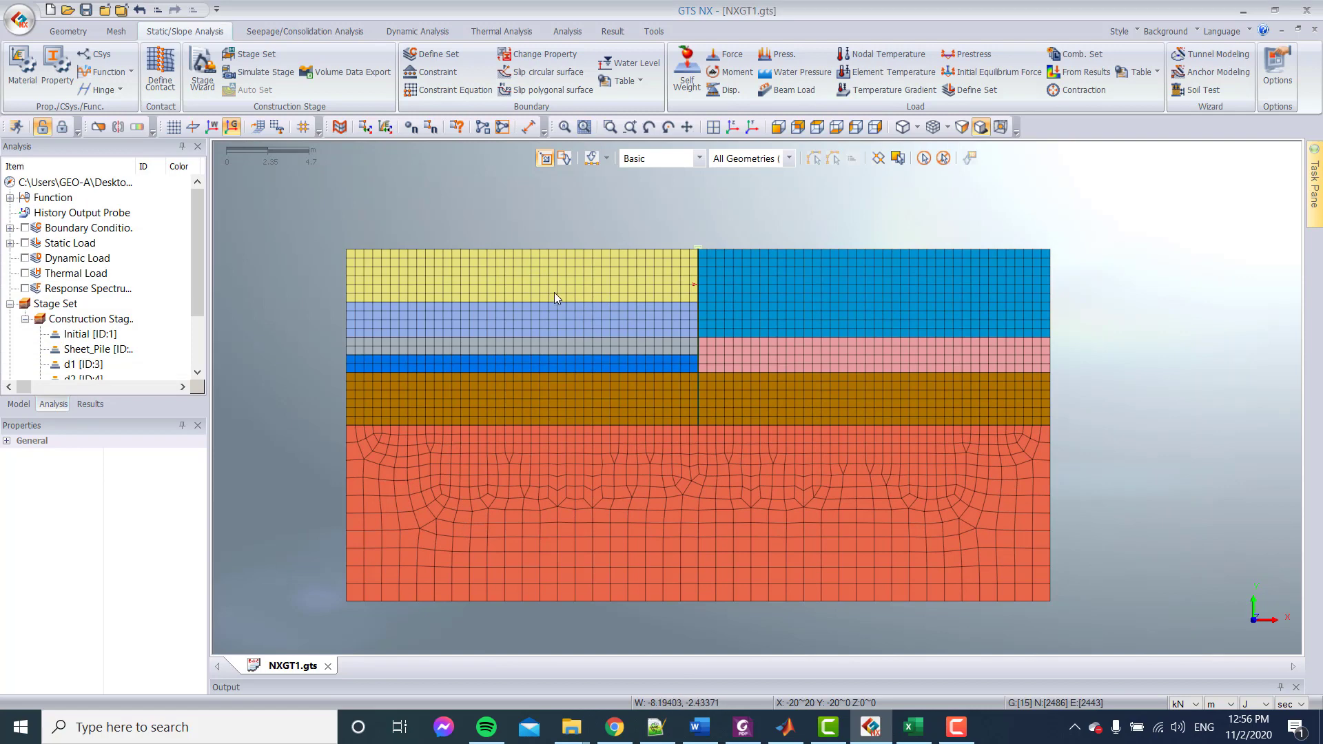
{"action": "left_click", "coordinate": [18, 126]}
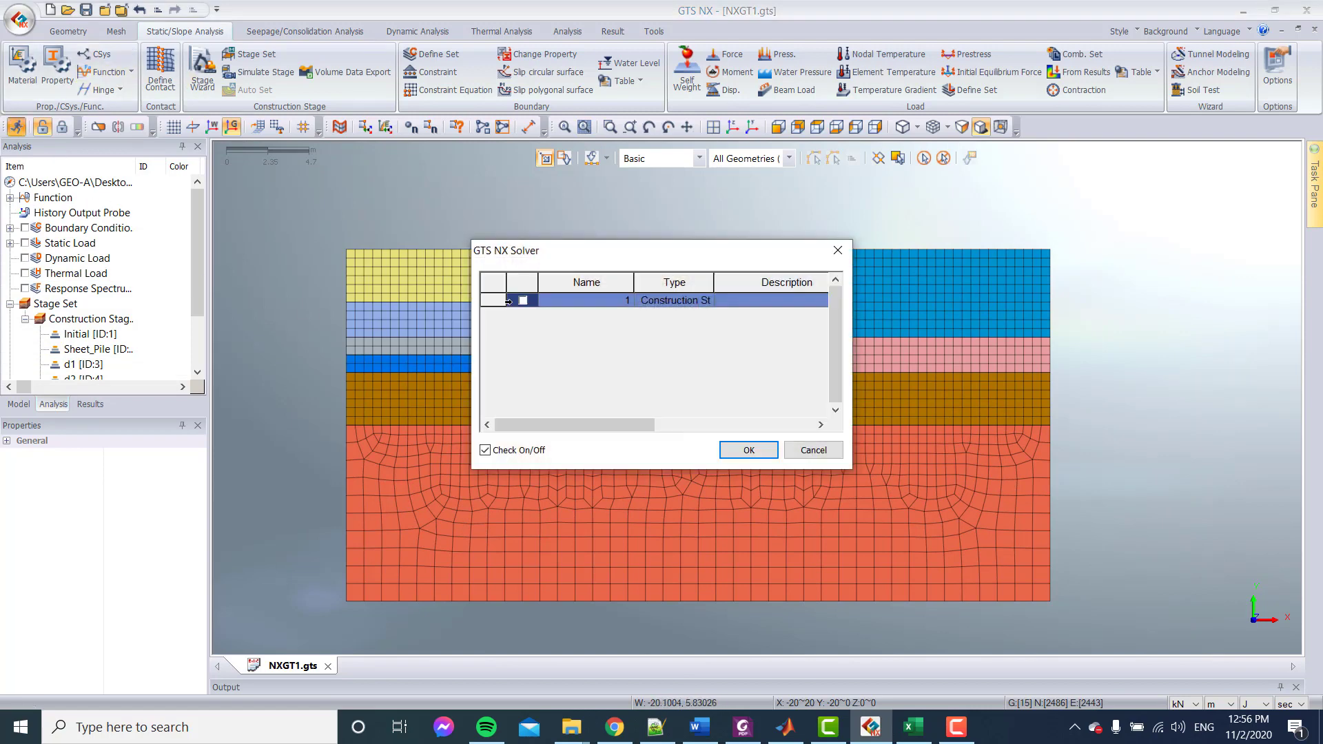
{"action": "left_click", "coordinate": [737, 451]}
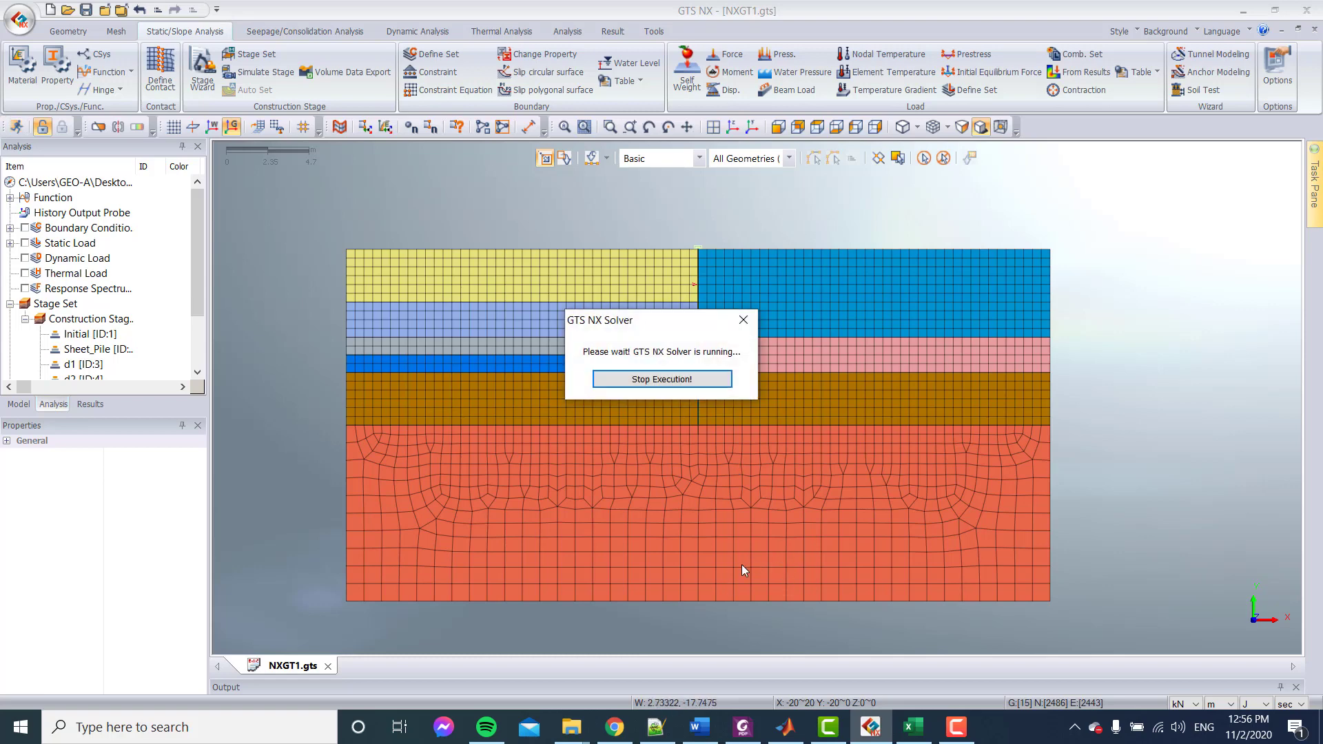
{"action": "left_click", "coordinate": [681, 686]}
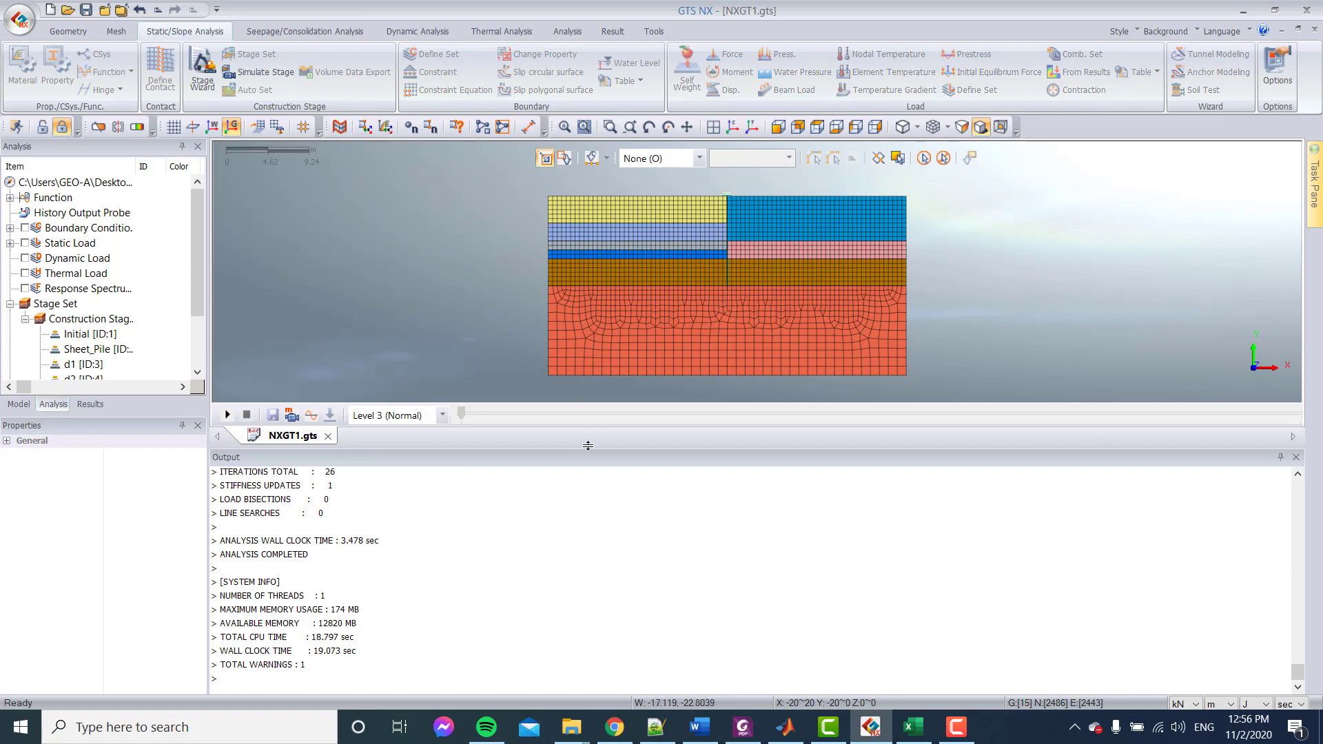
{"action": "left_click_drag", "start_coordinate": [588, 446], "coordinate": [567, 601]}
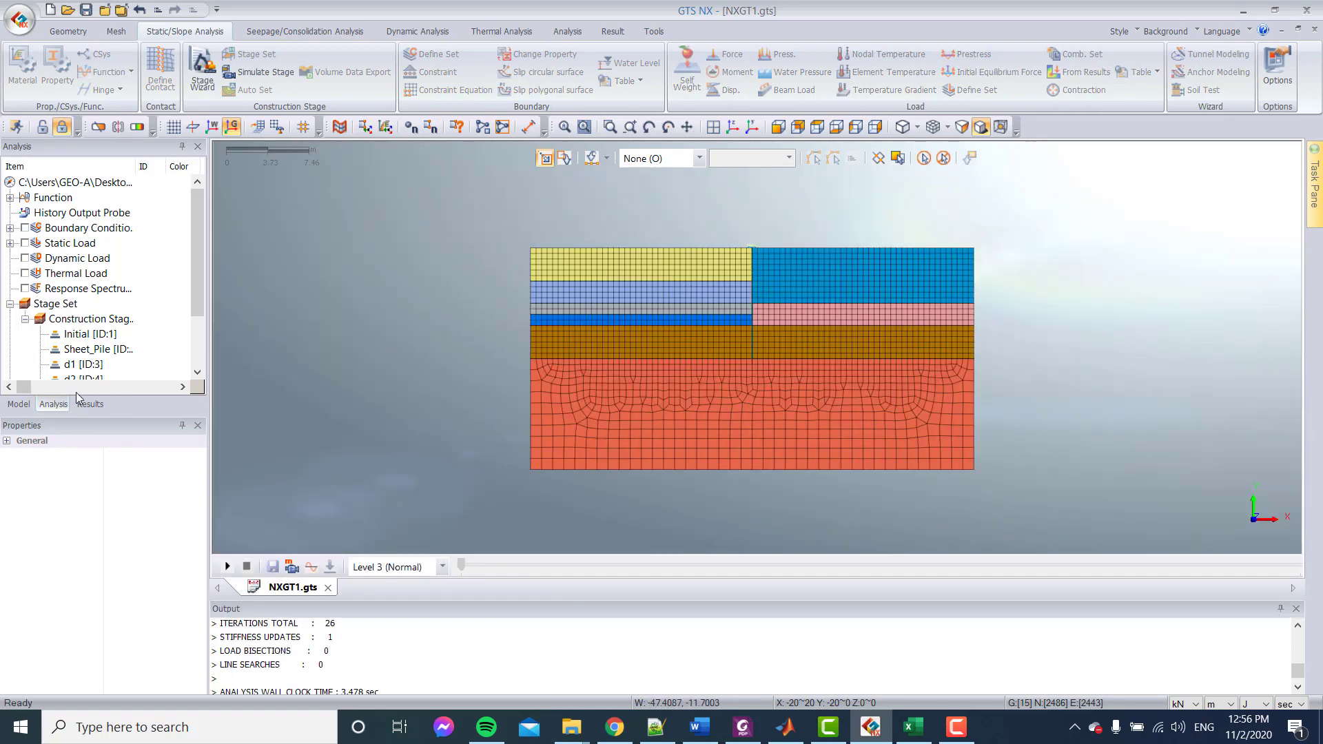
Display the TX translation displacement contour for increment INCR=7 of the LL stage results.
{"action": "left_click", "coordinate": [89, 404]}
{"action": "left_click", "coordinate": [67, 332]}
{"action": "left_click", "coordinate": [40, 364]}
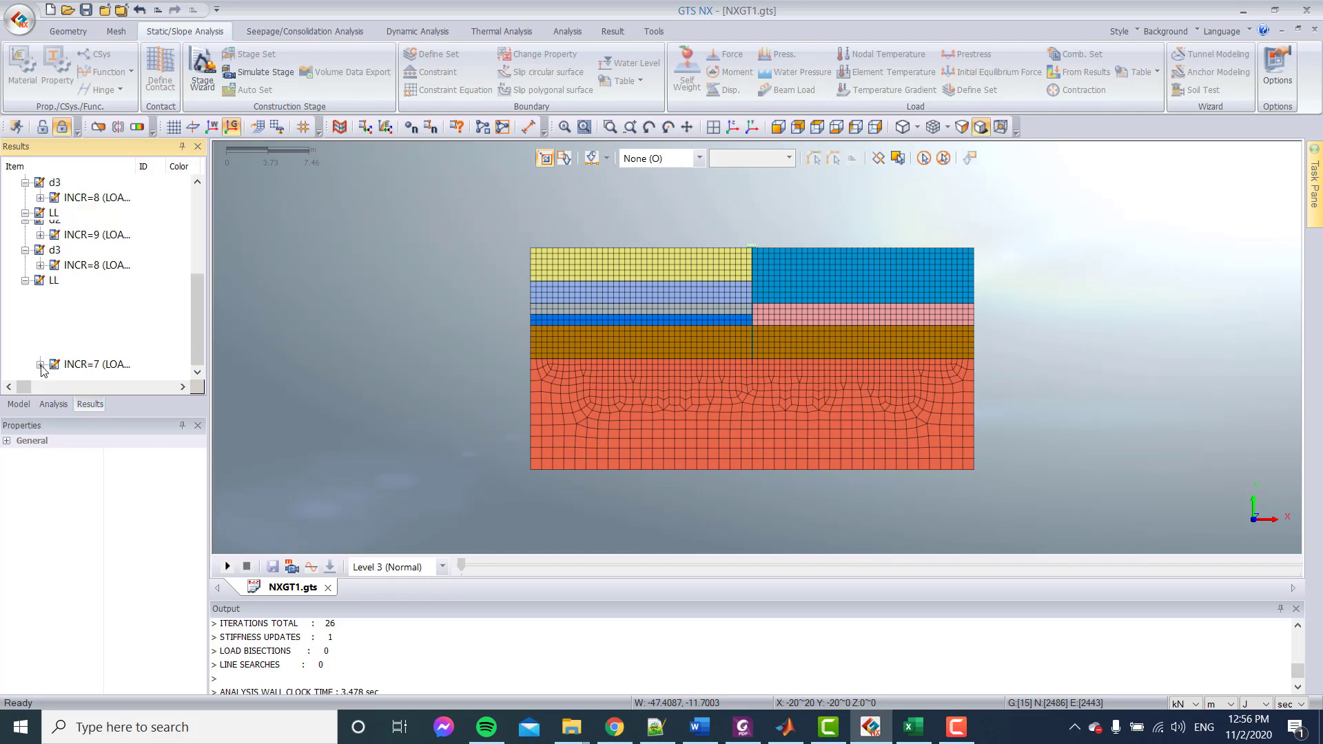
{"action": "left_click", "coordinate": [57, 249]}
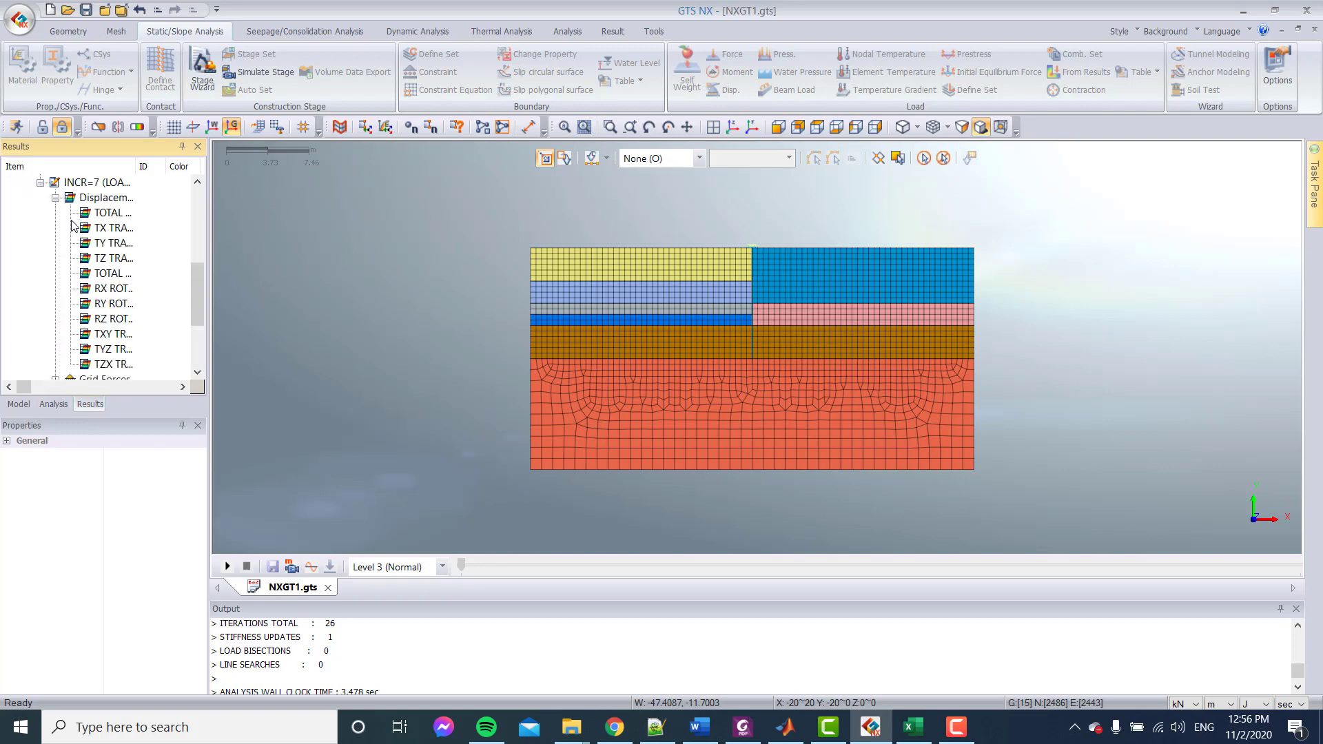
{"action": "left_click", "coordinate": [101, 244]}
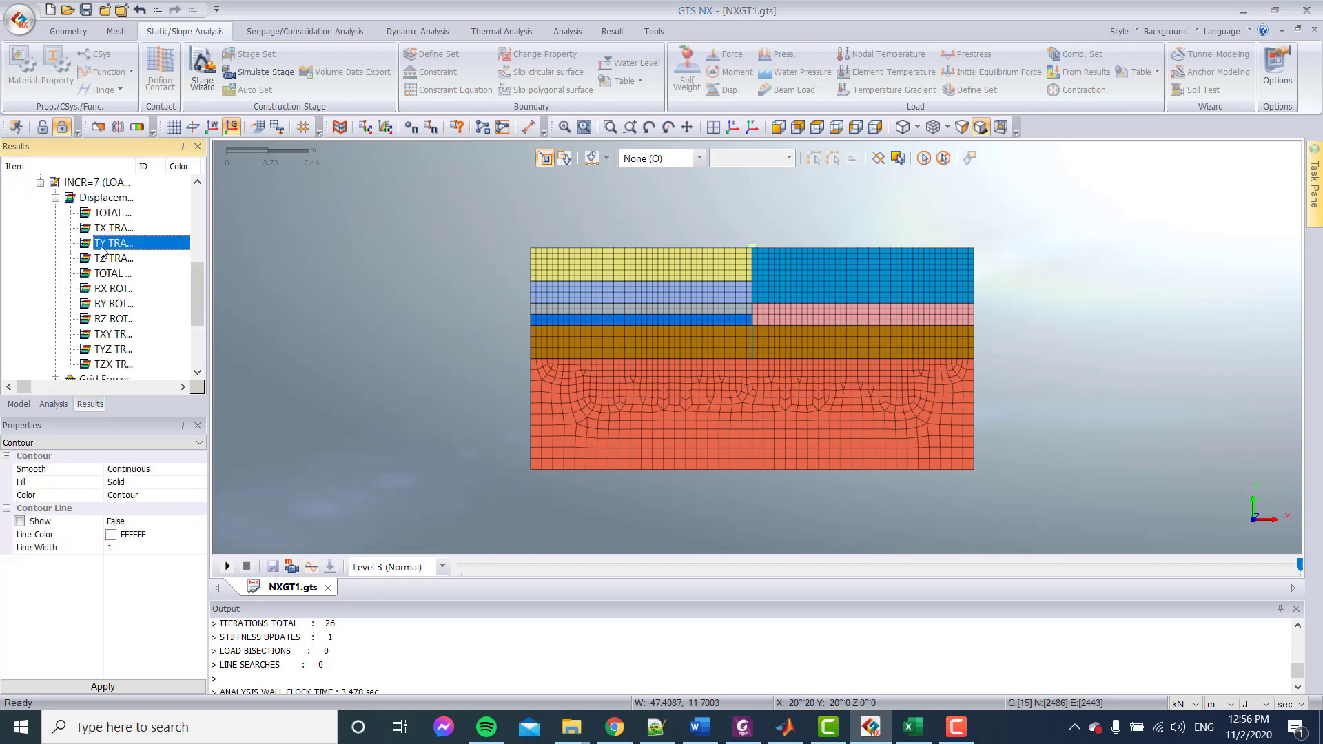
{"action": "left_click", "coordinate": [104, 228]}
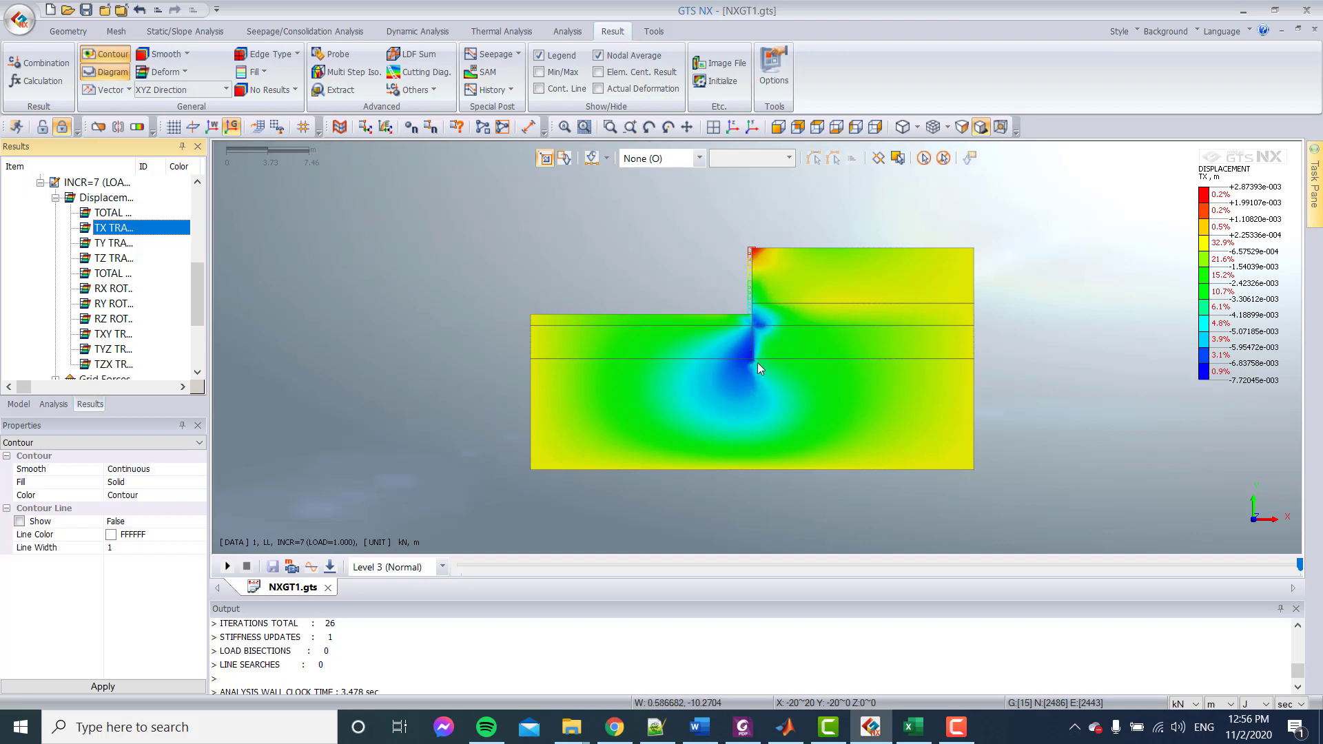
Apply Auto-Range to the TX displacement legend and set the contour smoothing to Fringe.
{"action": "right_click", "coordinate": [1239, 245]}
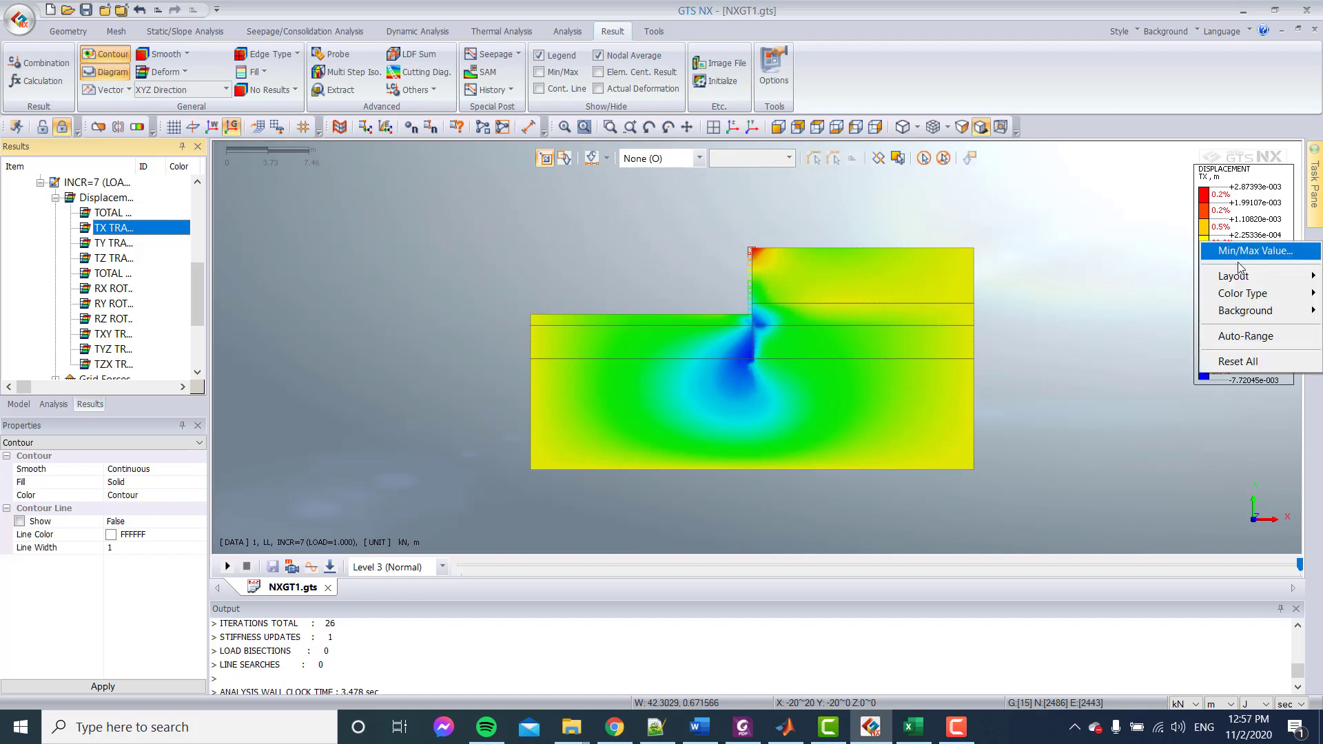
{"action": "left_click", "coordinate": [1244, 335]}
{"action": "scroll", "coordinate": [714, 363], "scroll_direction": "up", "scroll_amount": 1}
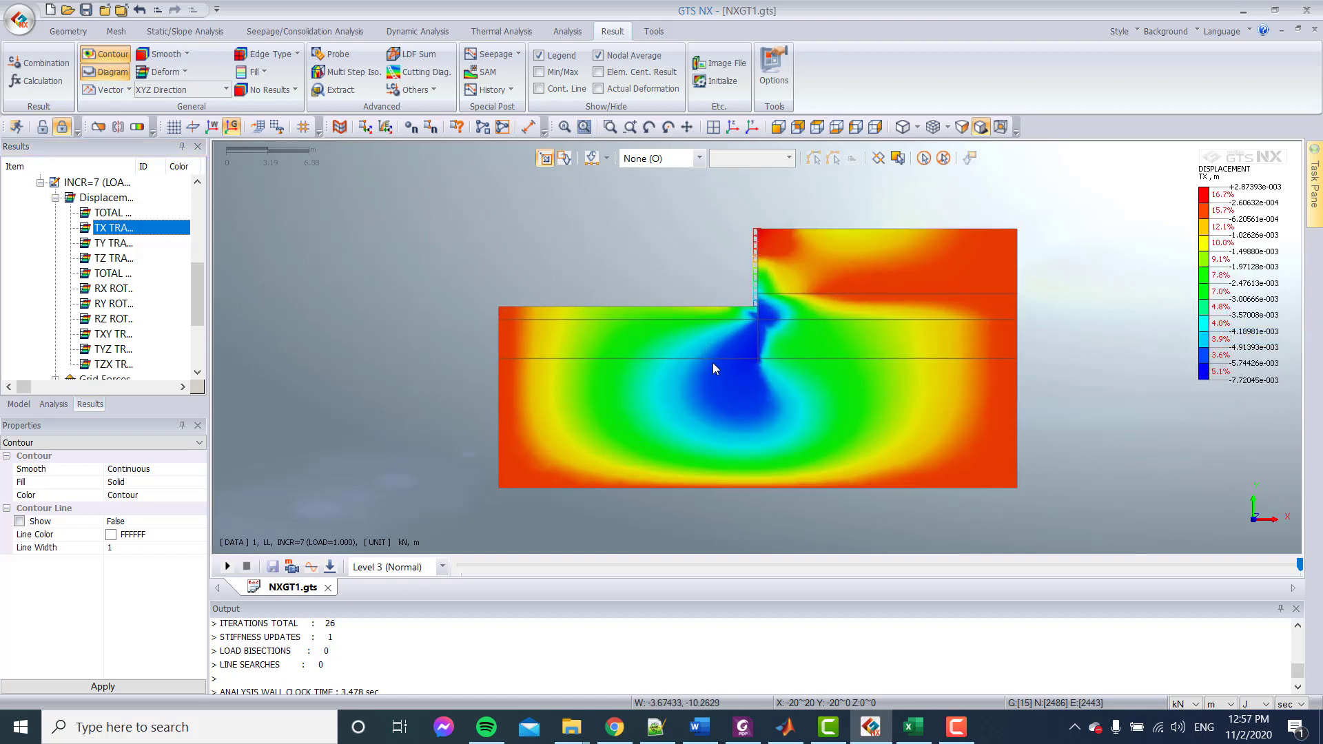
{"action": "scroll", "coordinate": [713, 365], "scroll_direction": "up", "scroll_amount": 1}
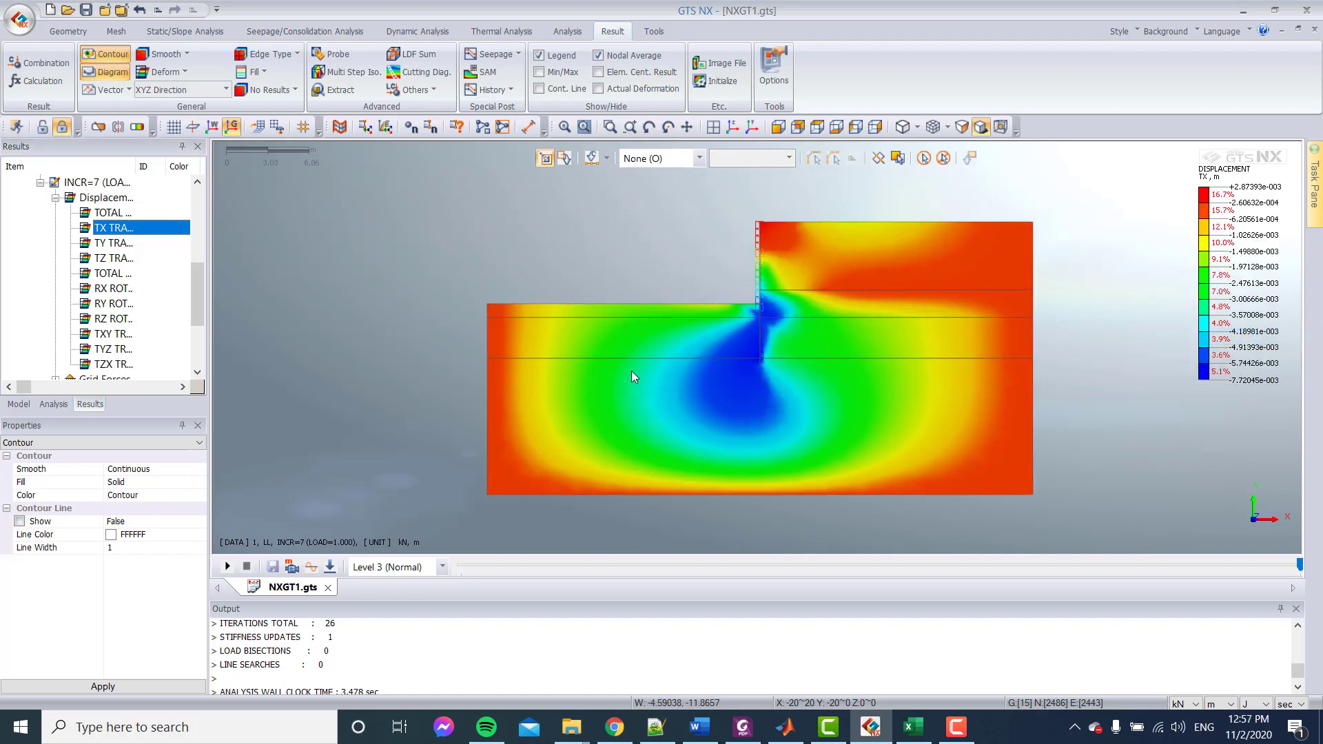
{"action": "scroll", "coordinate": [758, 420], "scroll_direction": "up", "scroll_amount": 2}
{"action": "left_click", "coordinate": [166, 54]}
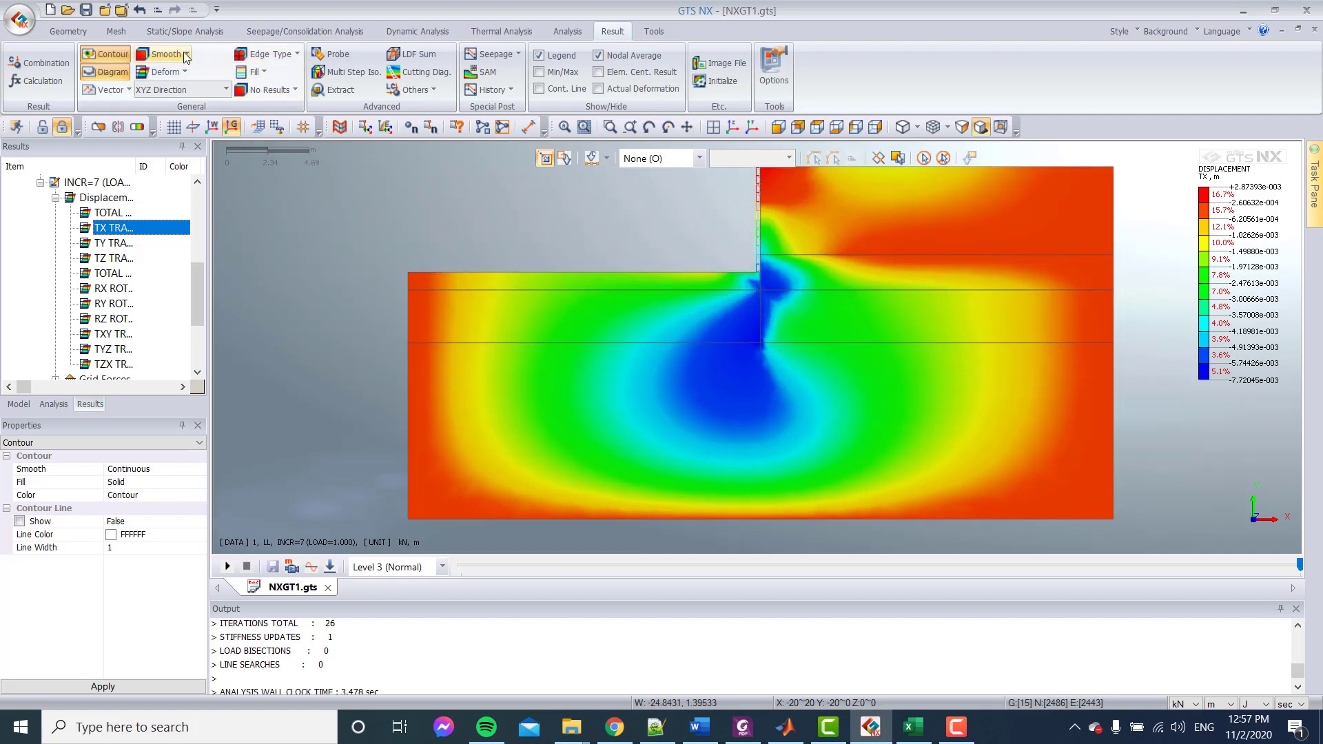
{"action": "left_click", "coordinate": [172, 88]}
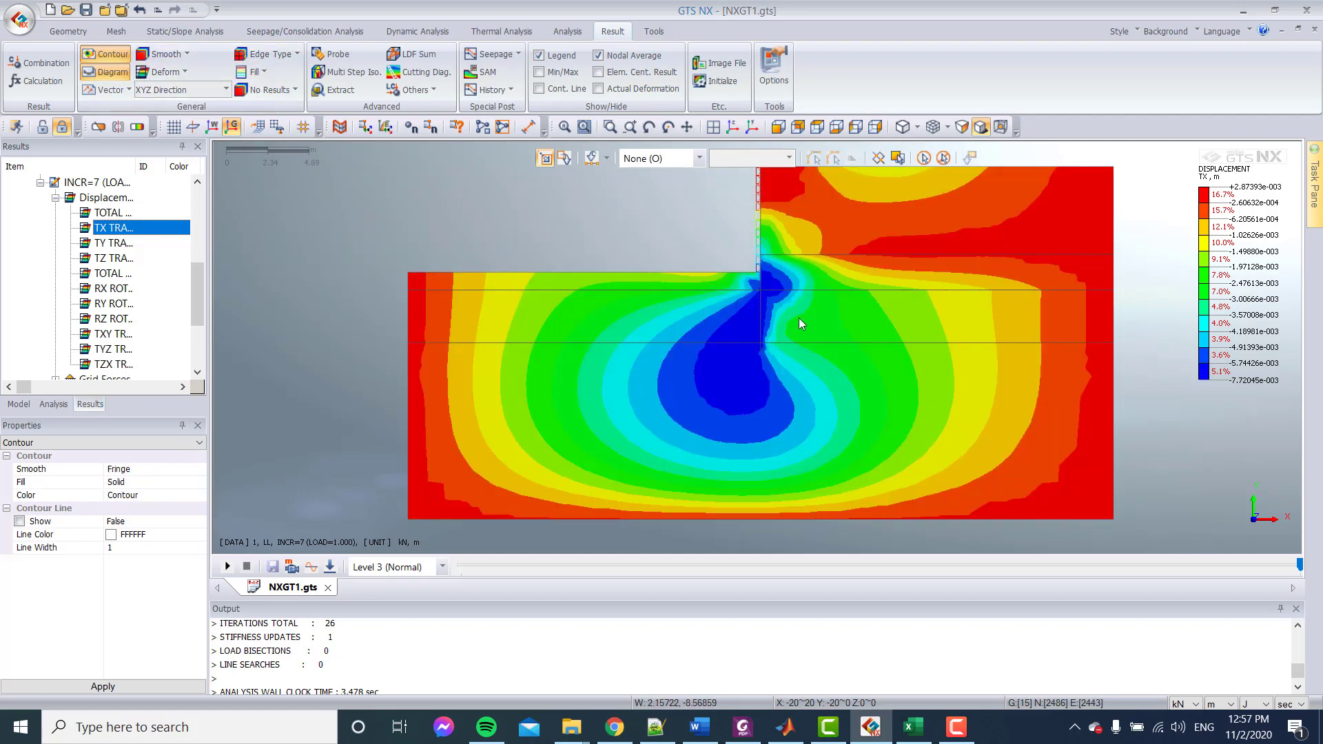
{"action": "scroll", "coordinate": [812, 353], "scroll_direction": "down", "scroll_amount": 3}
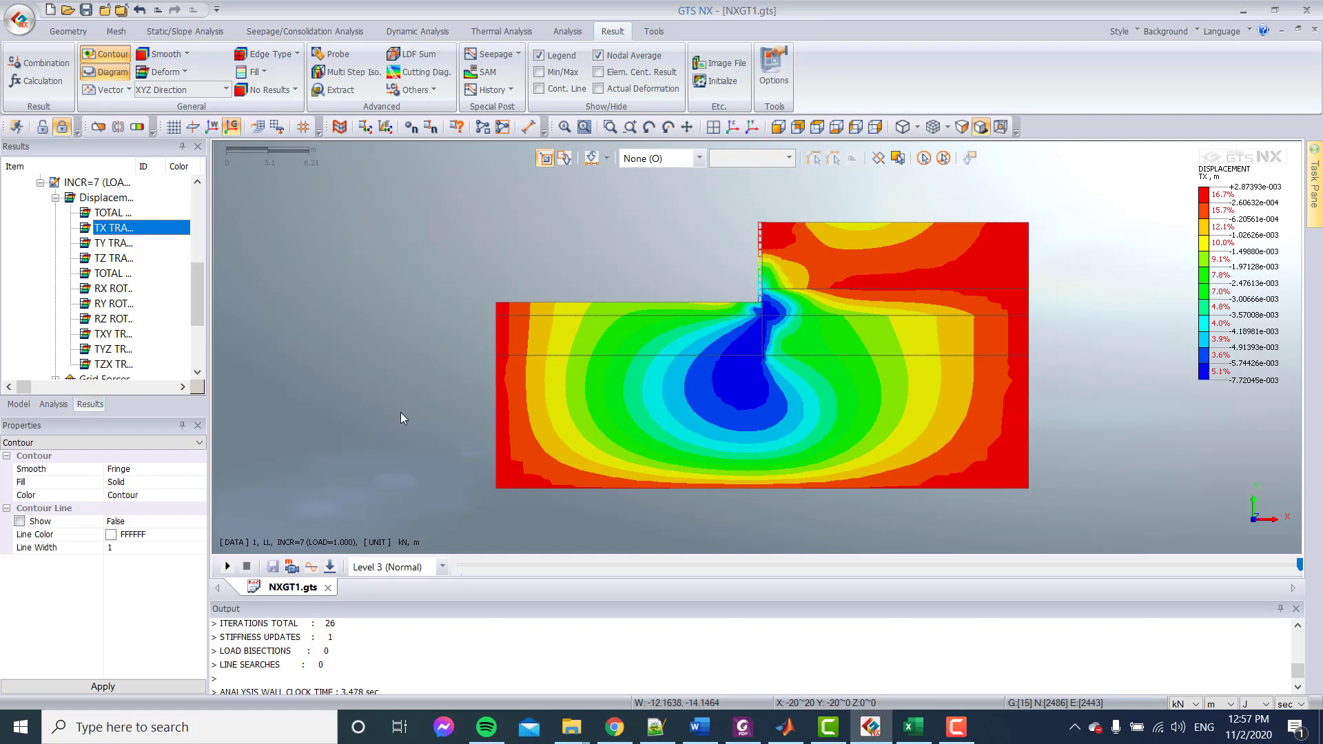
Display the TY translation contour of the LL stage and apply Auto-Range to its legend.
{"action": "left_click", "coordinate": [114, 244]}
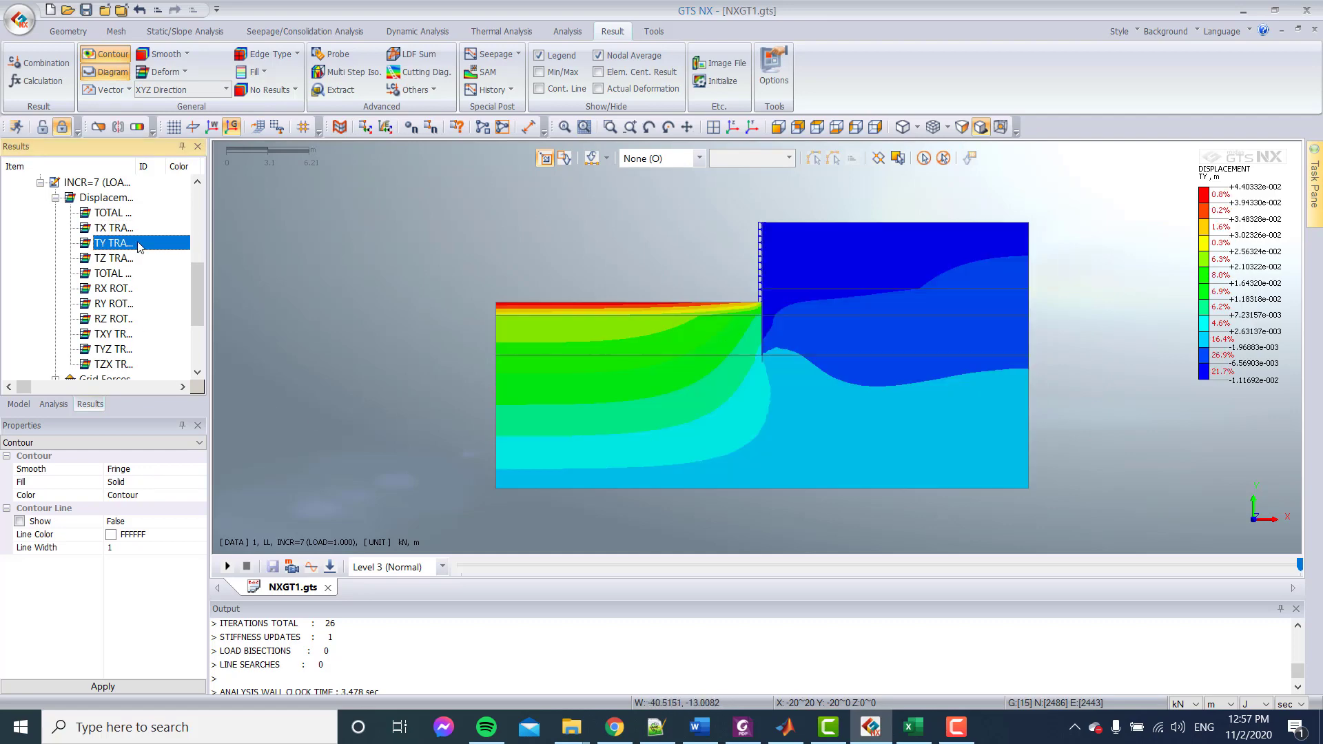
{"action": "right_click", "coordinate": [1232, 291]}
{"action": "left_click", "coordinate": [1240, 345]}
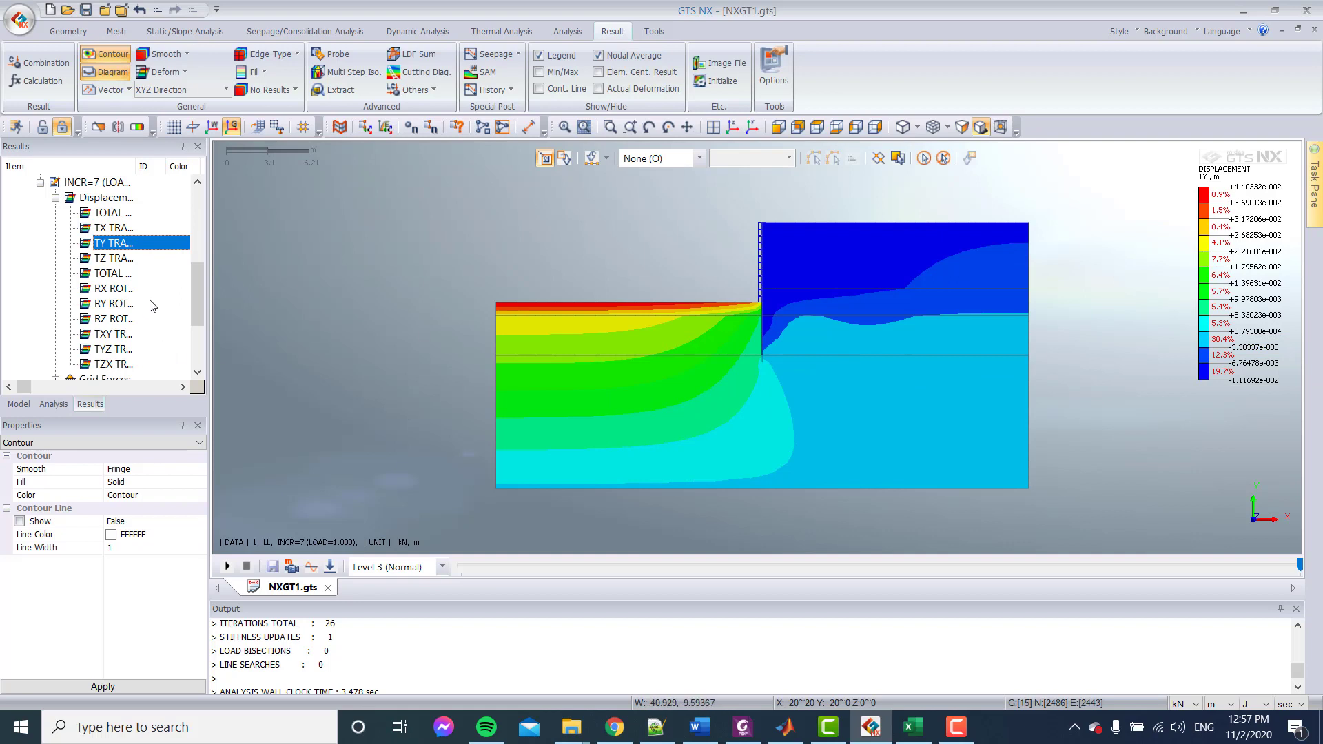
Return to the TX translation contour and apply Auto-Range to its legend again.
{"action": "left_click", "coordinate": [117, 228]}
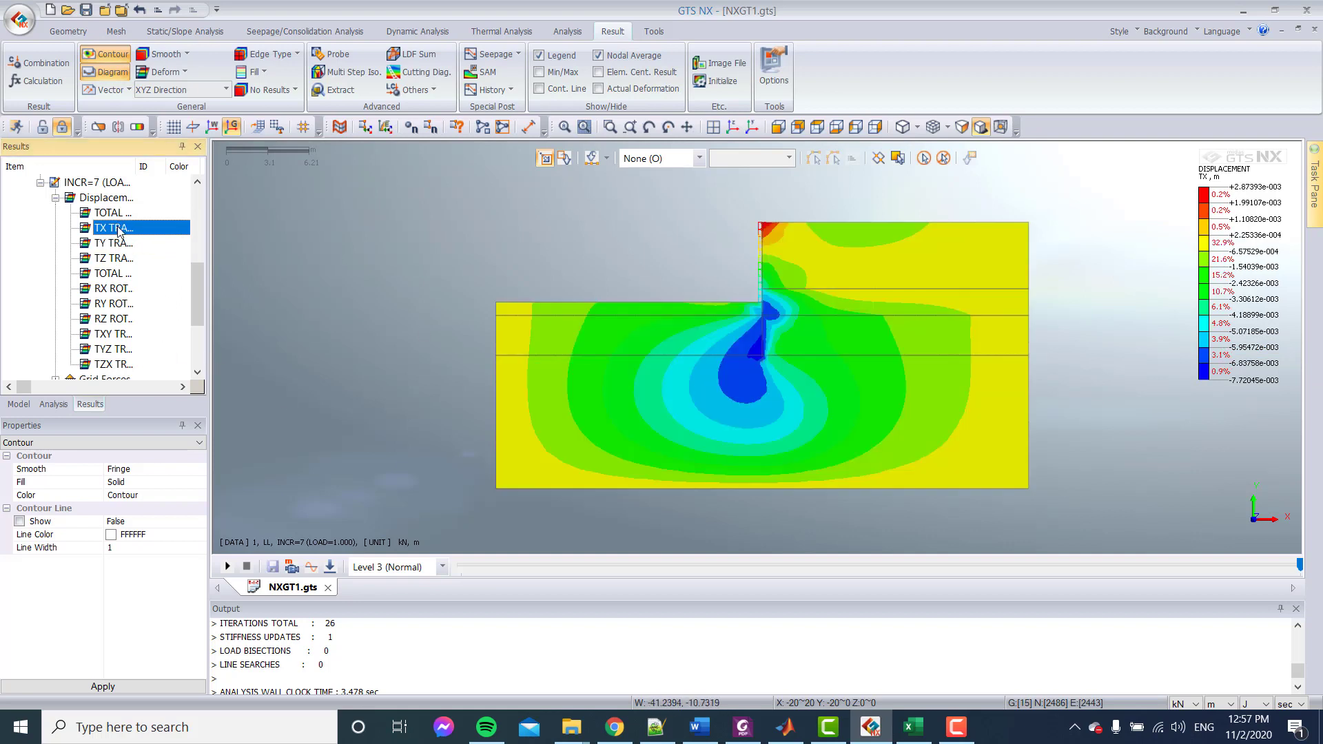
{"action": "right_click", "coordinate": [1202, 228]}
{"action": "left_click", "coordinate": [1239, 346]}
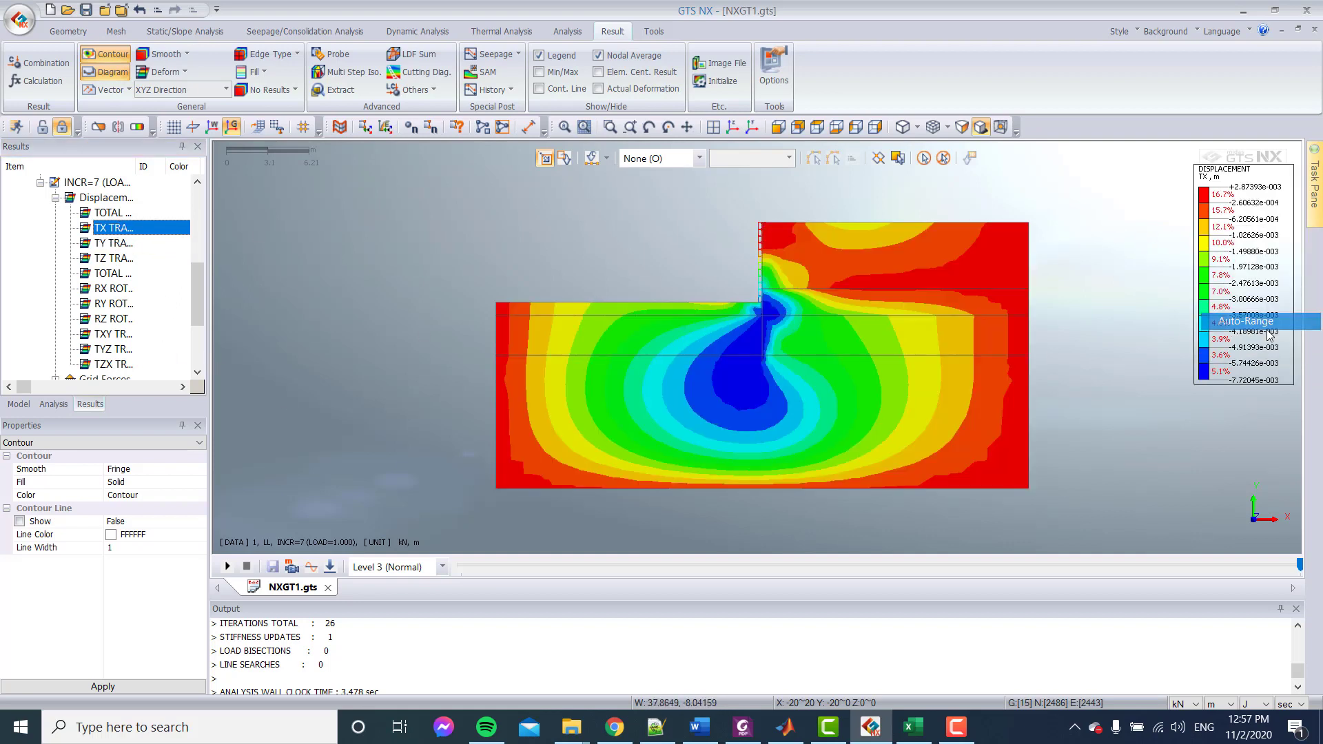
Turn on the Min/Max value labels for the TX displacement contour.
{"action": "scroll", "coordinate": [778, 200], "scroll_direction": "up", "scroll_amount": 2}
{"action": "left_click", "coordinate": [540, 72]}
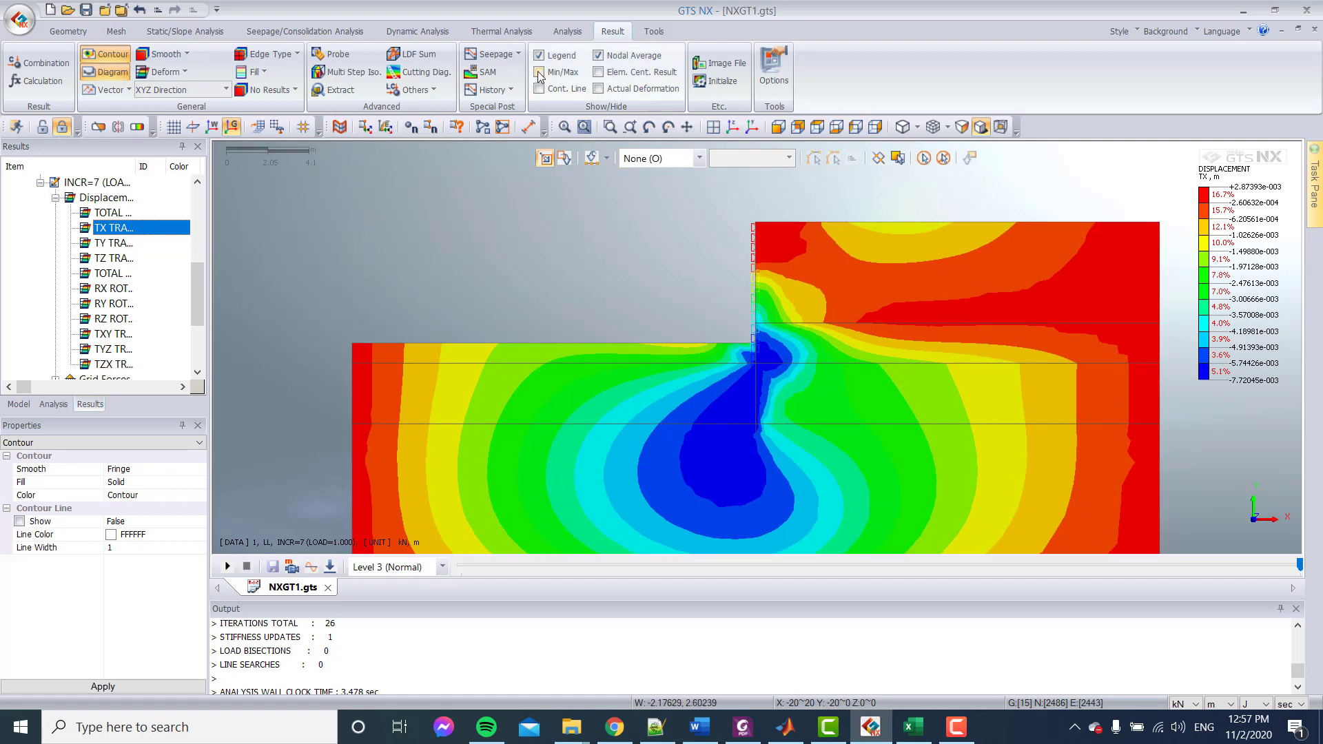
{"action": "scroll", "coordinate": [756, 195], "scroll_direction": "up", "scroll_amount": 3}
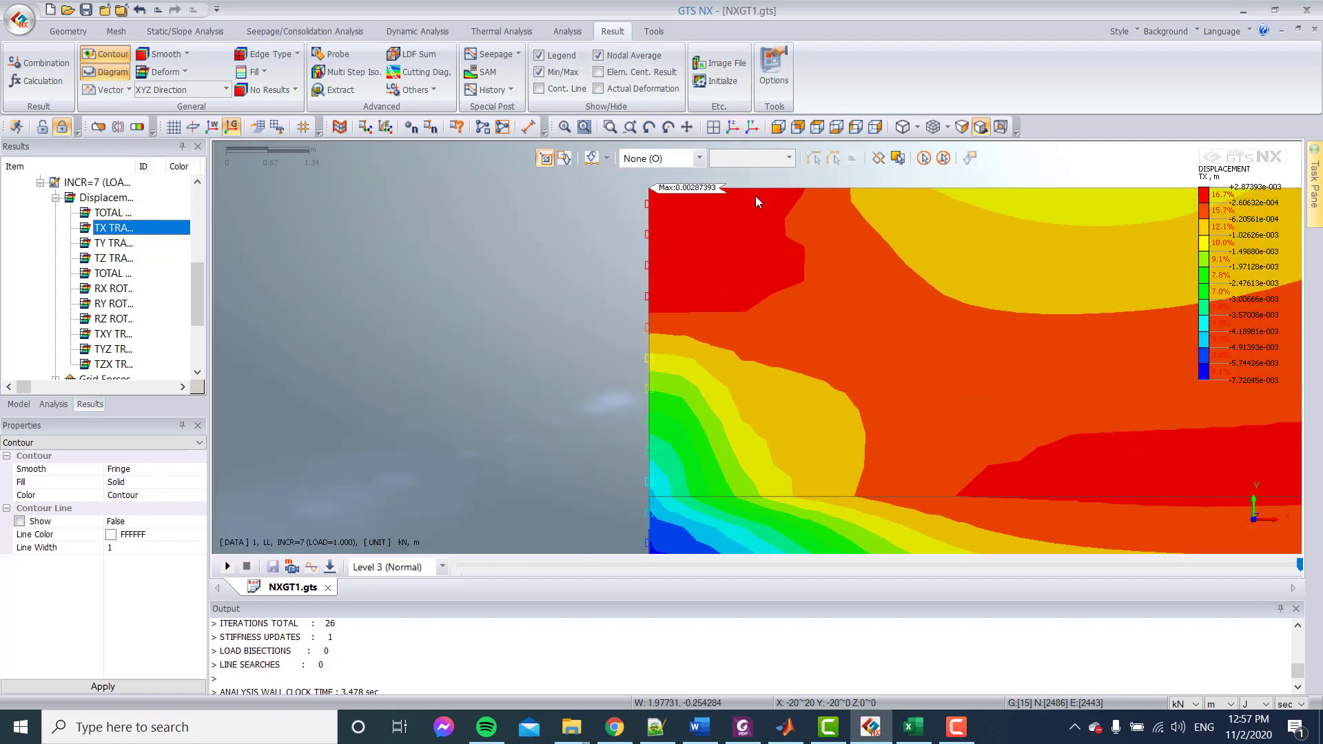
Examine the maximum and minimum TX displacement locations along the sheet pile wall and the surrounding soil contours.
{"action": "scroll", "coordinate": [757, 199], "scroll_direction": "down", "scroll_amount": 2}
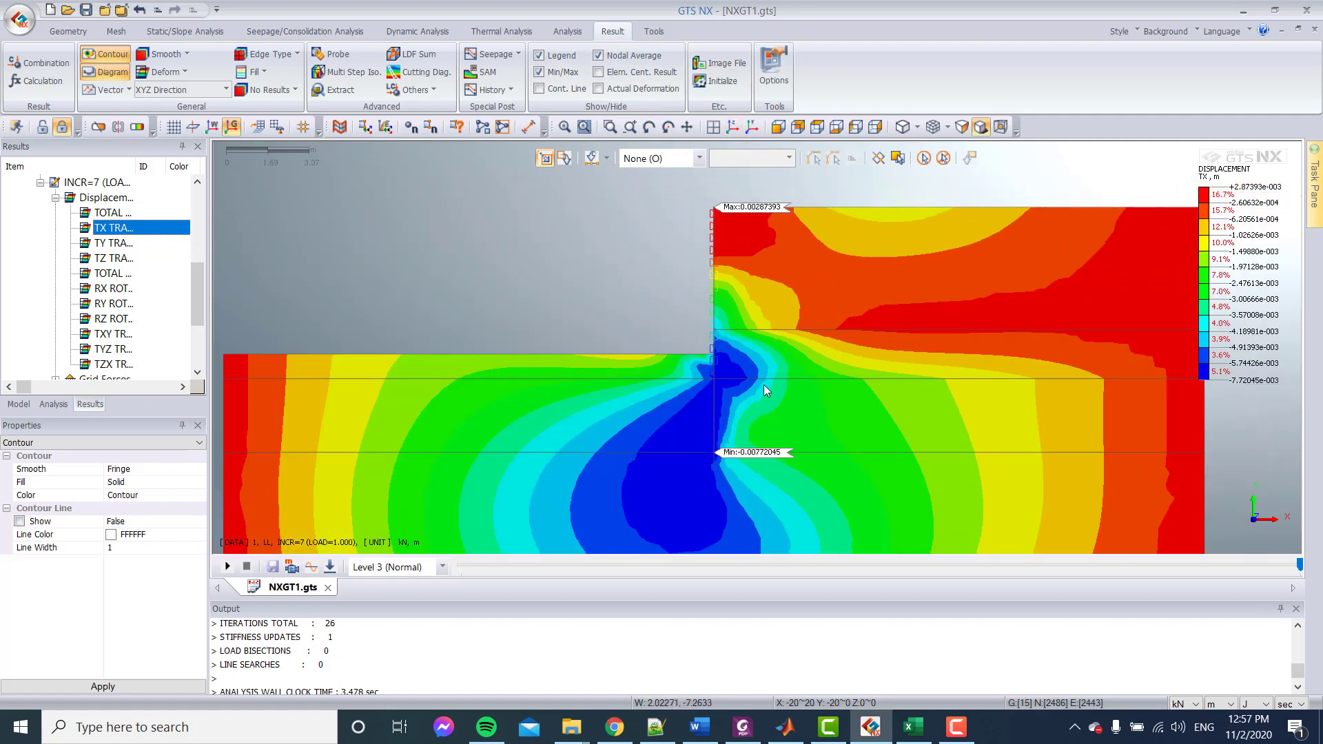
{"action": "scroll", "coordinate": [751, 201], "scroll_direction": "up", "scroll_amount": 3}
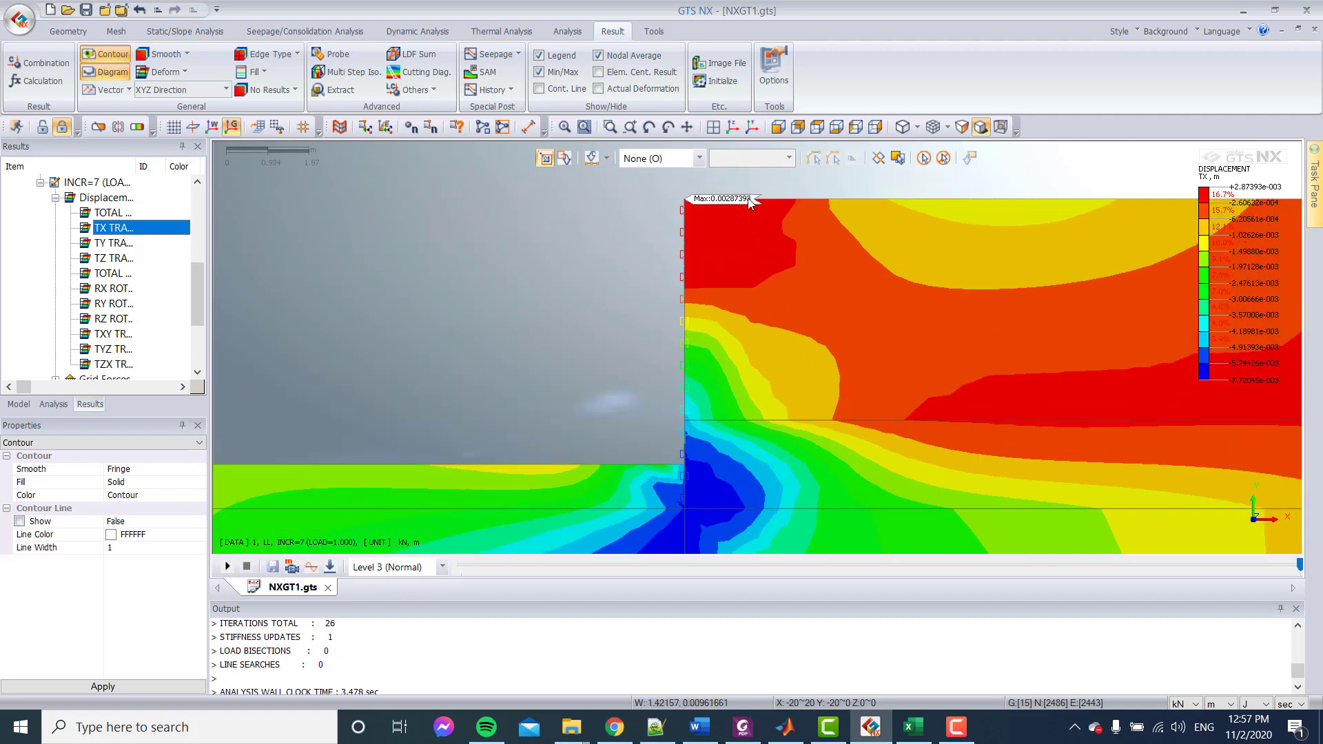
{"action": "scroll", "coordinate": [752, 201], "scroll_direction": "up", "scroll_amount": 5}
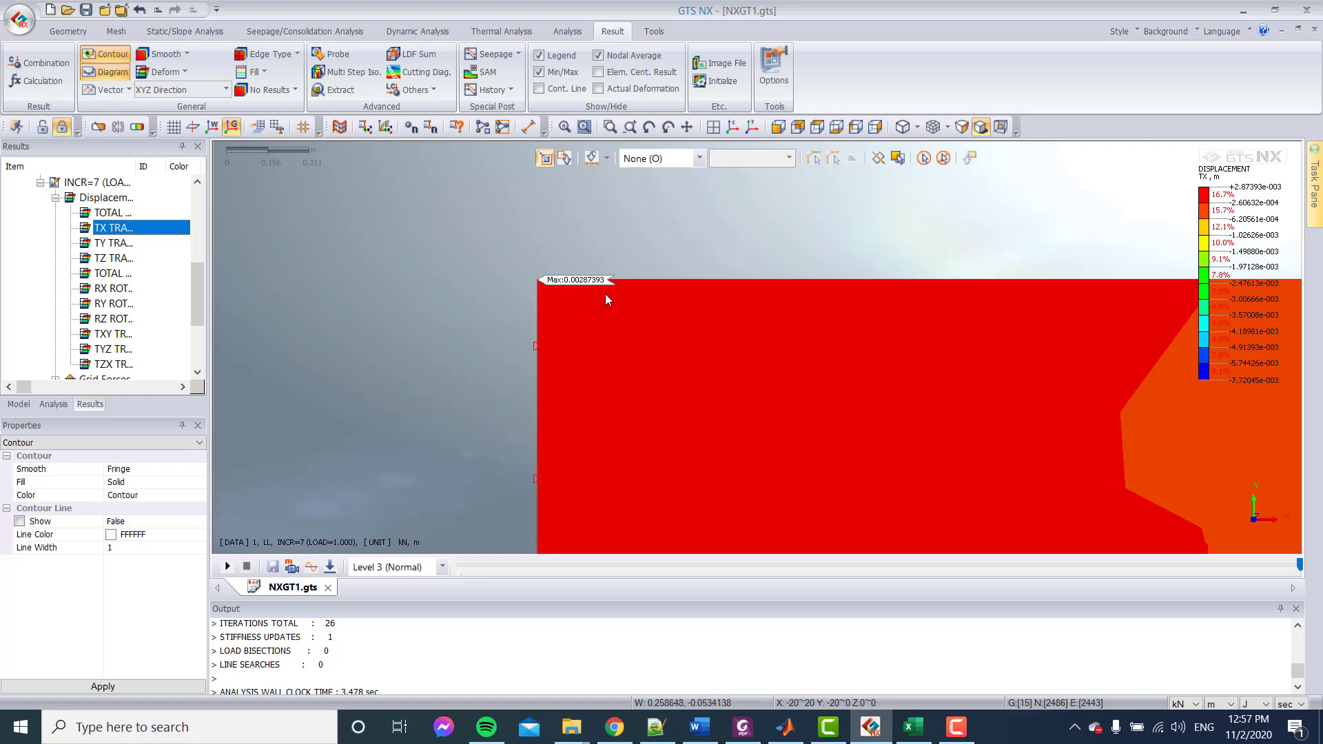
{"action": "scroll", "coordinate": [606, 303], "scroll_direction": "down", "scroll_amount": 3}
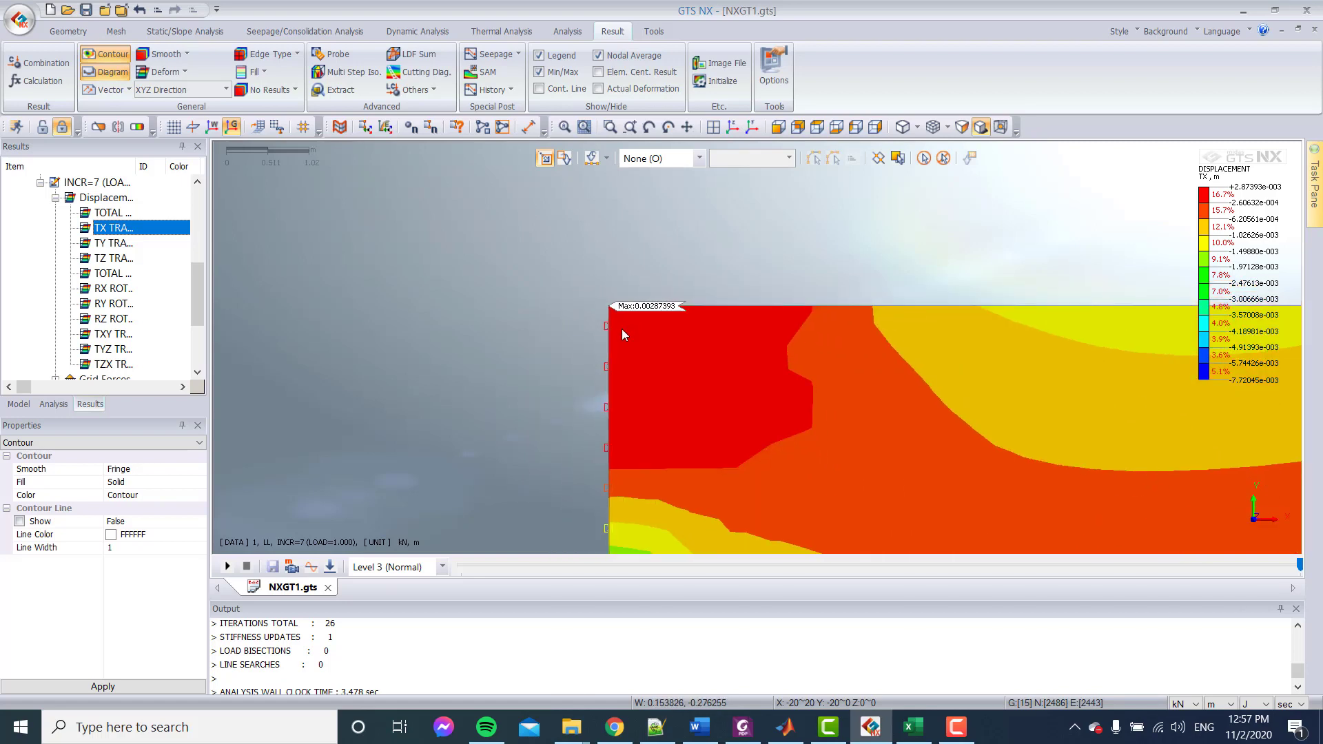
{"action": "scroll", "coordinate": [622, 329], "scroll_direction": "down", "scroll_amount": 1}
{"action": "scroll", "coordinate": [629, 336], "scroll_direction": "down", "scroll_amount": 4}
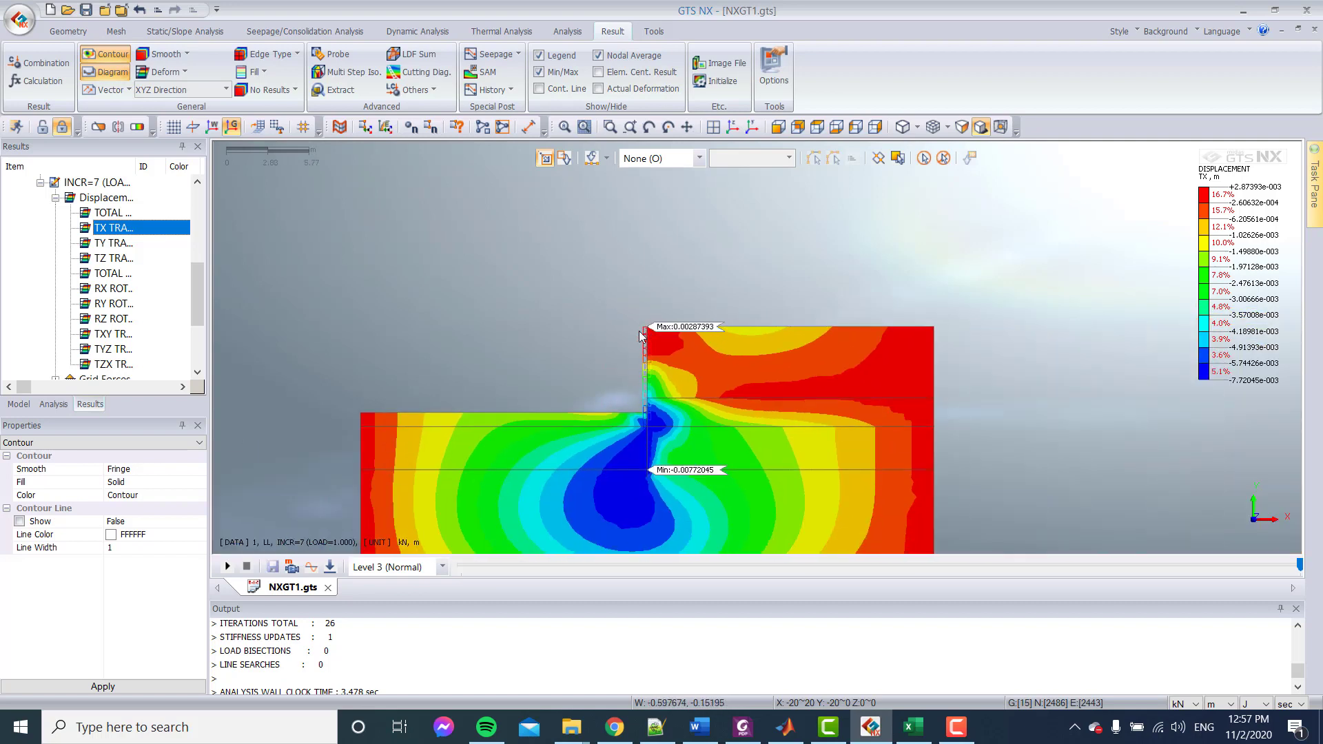
{"action": "scroll", "coordinate": [690, 394], "scroll_direction": "down", "scroll_amount": 3}
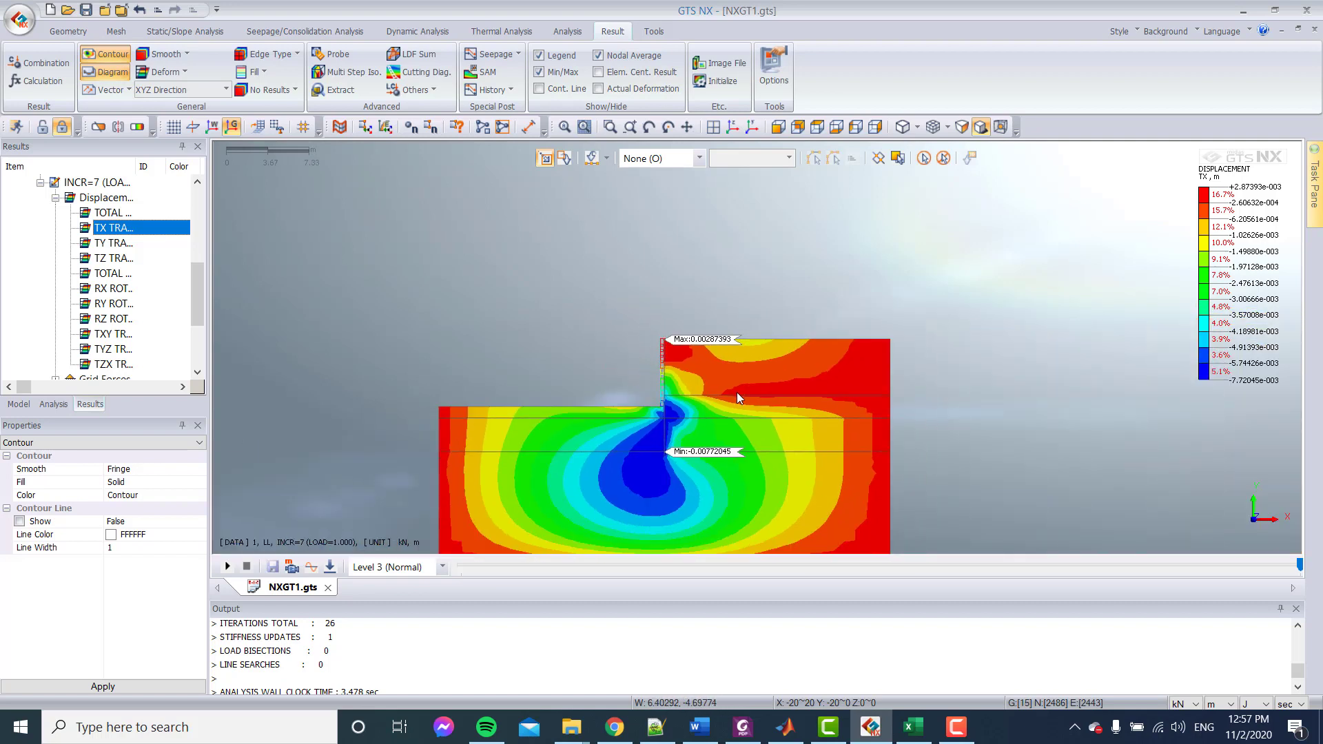
{"action": "scroll", "coordinate": [620, 408], "scroll_direction": "up", "scroll_amount": 2}
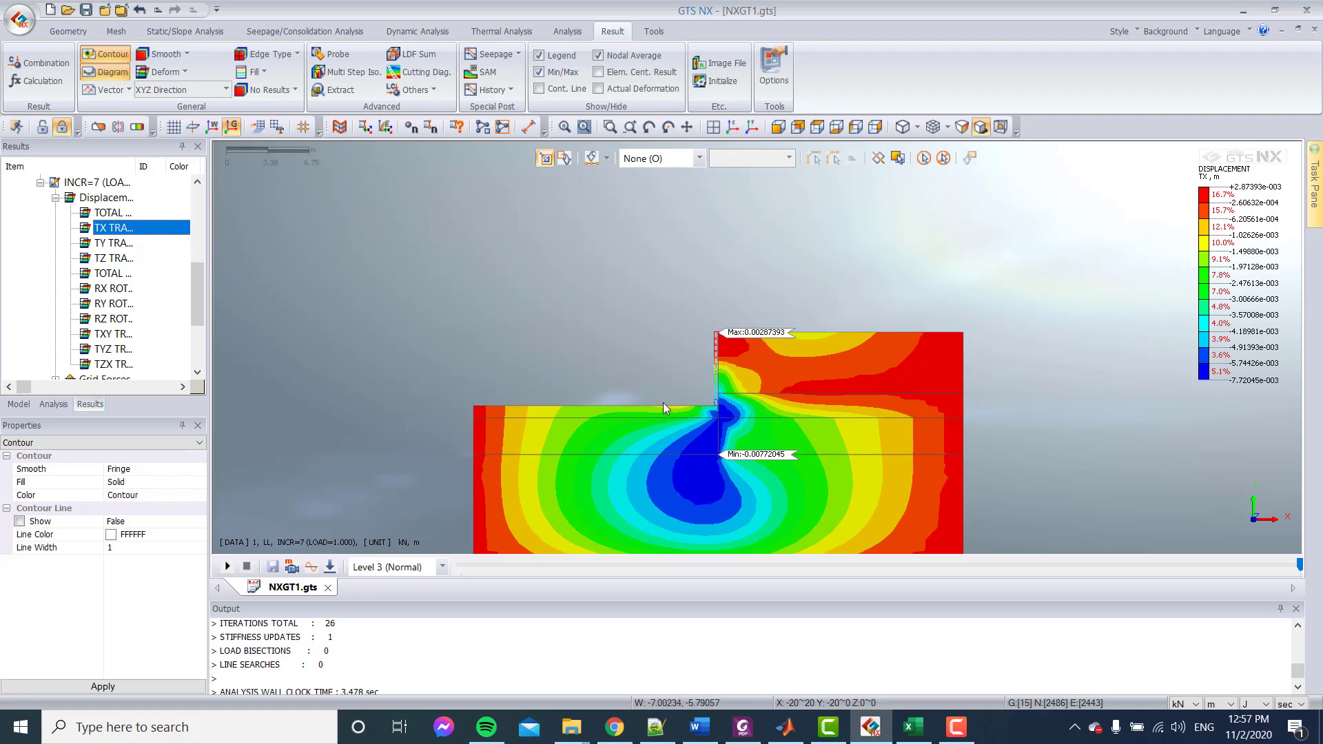
{"action": "scroll", "coordinate": [776, 429], "scroll_direction": "up", "scroll_amount": 1}
{"action": "scroll", "coordinate": [731, 316], "scroll_direction": "down", "scroll_amount": 1}
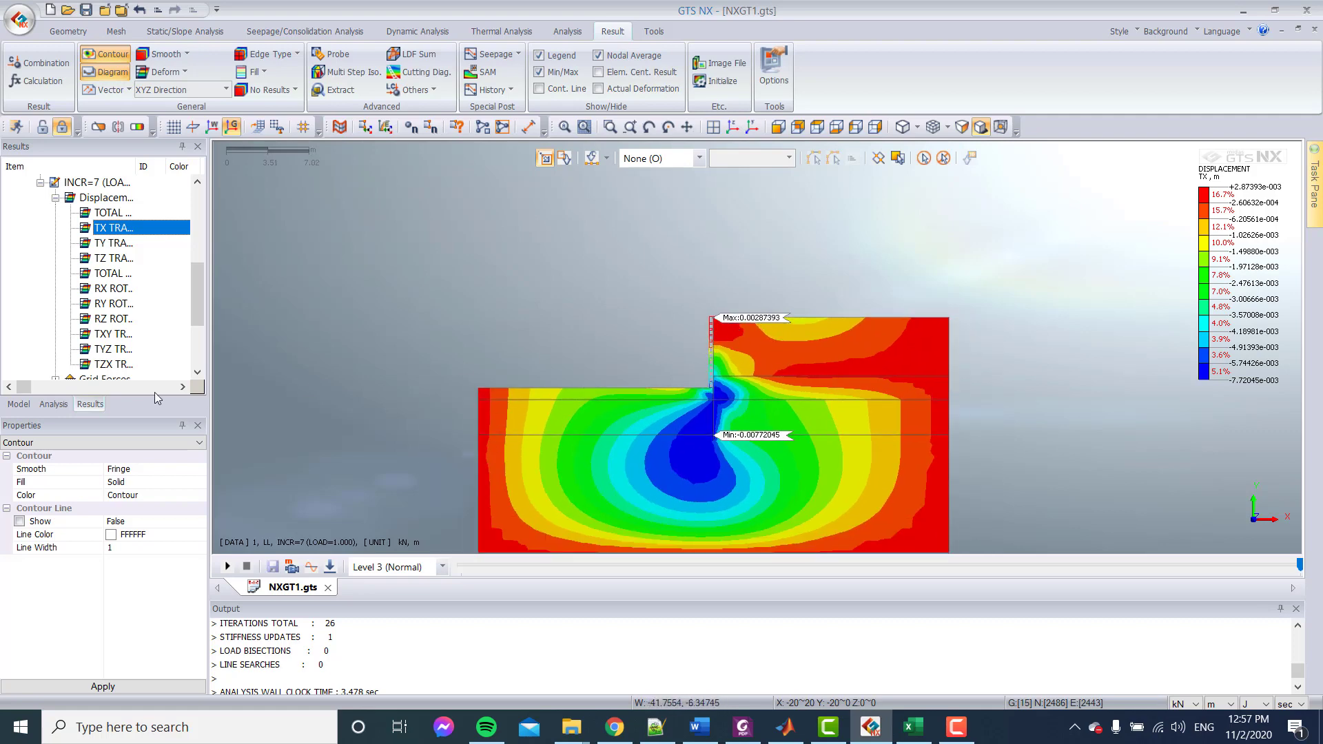
{"action": "scroll", "coordinate": [907, 317], "scroll_direction": "down", "scroll_amount": 2}
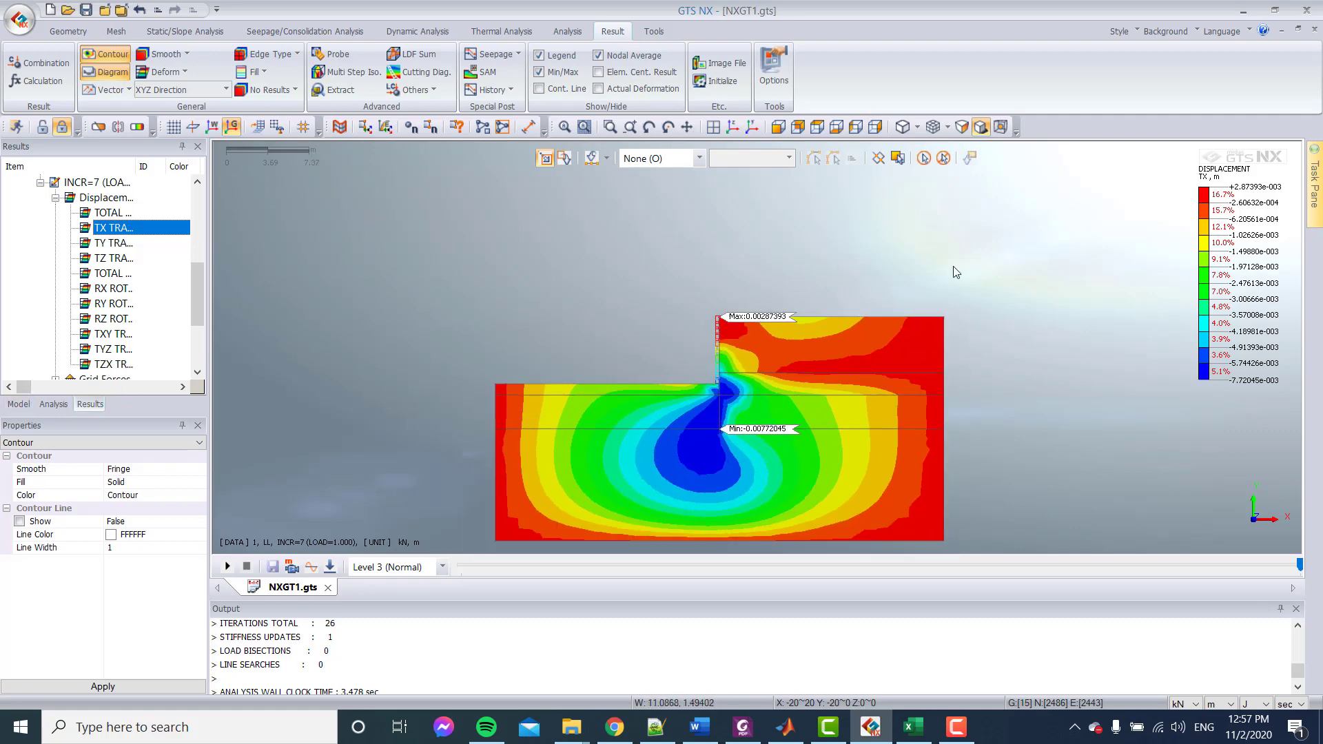
Hide all mesh sets and show only the SP sheet pile mesh.
{"action": "left_click", "coordinate": [26, 405]}
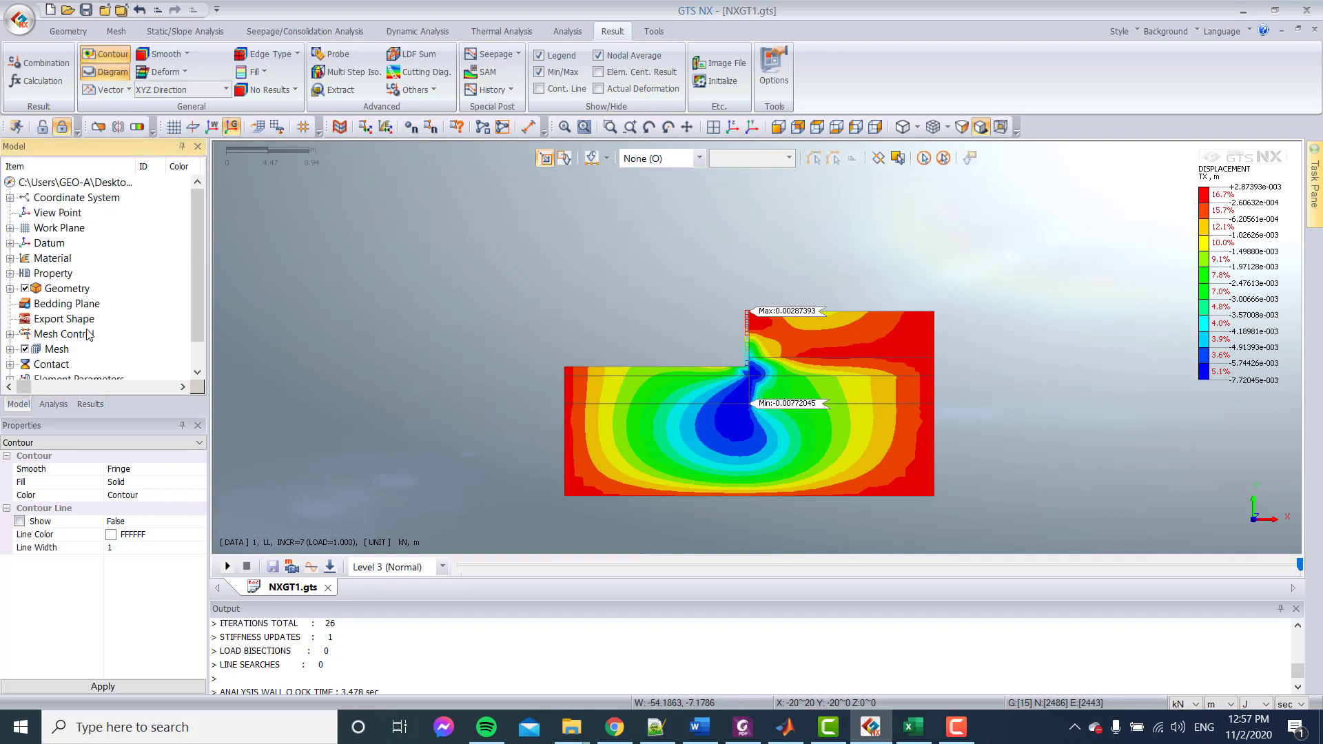
{"action": "scroll", "coordinate": [28, 288], "scroll_direction": "down", "scroll_amount": 1}
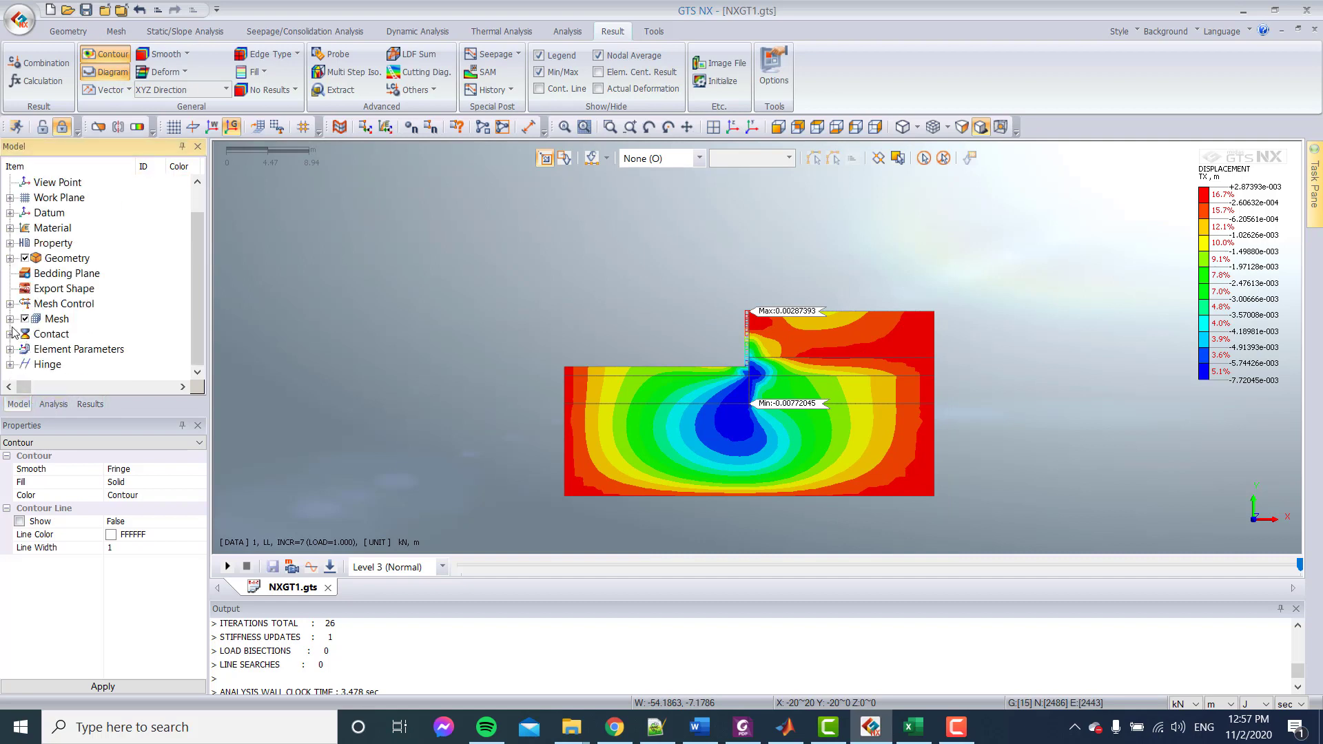
{"action": "left_click", "coordinate": [11, 333]}
{"action": "left_click", "coordinate": [10, 319]}
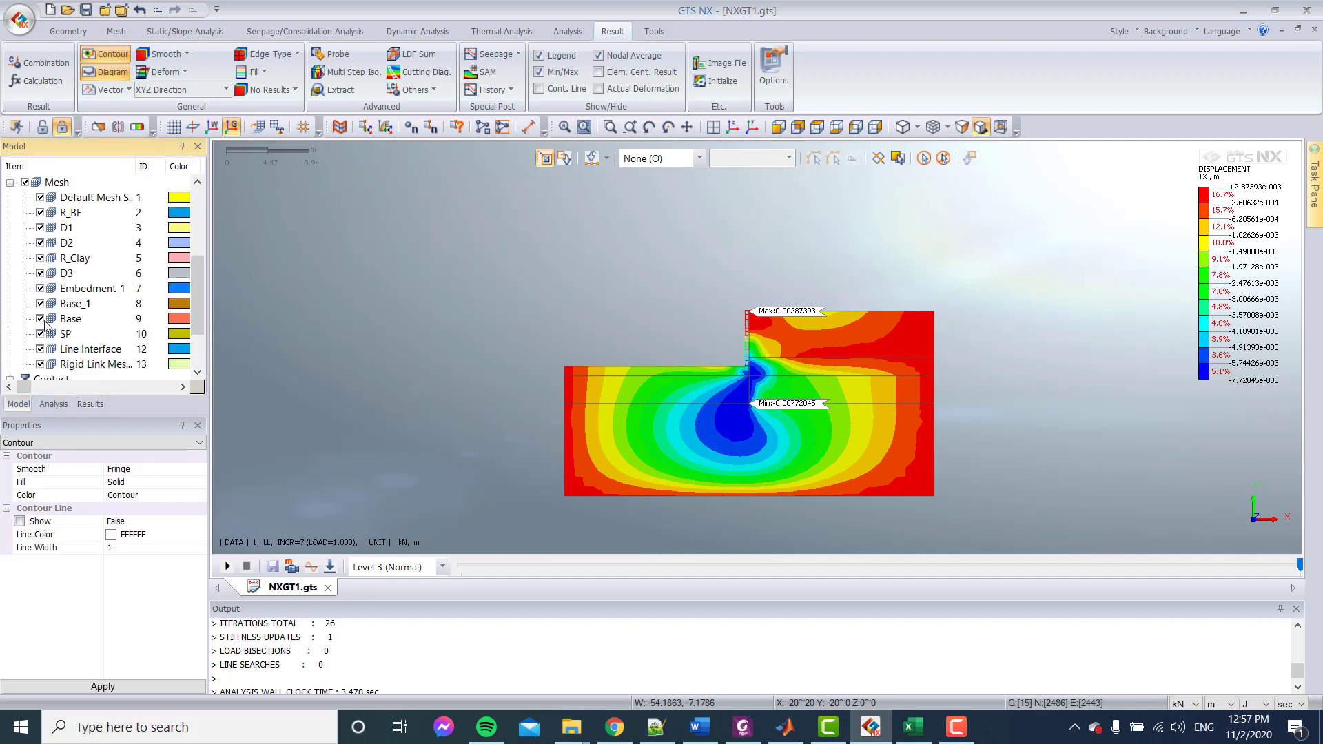
{"action": "left_click", "coordinate": [24, 183]}
{"action": "left_click", "coordinate": [40, 334]}
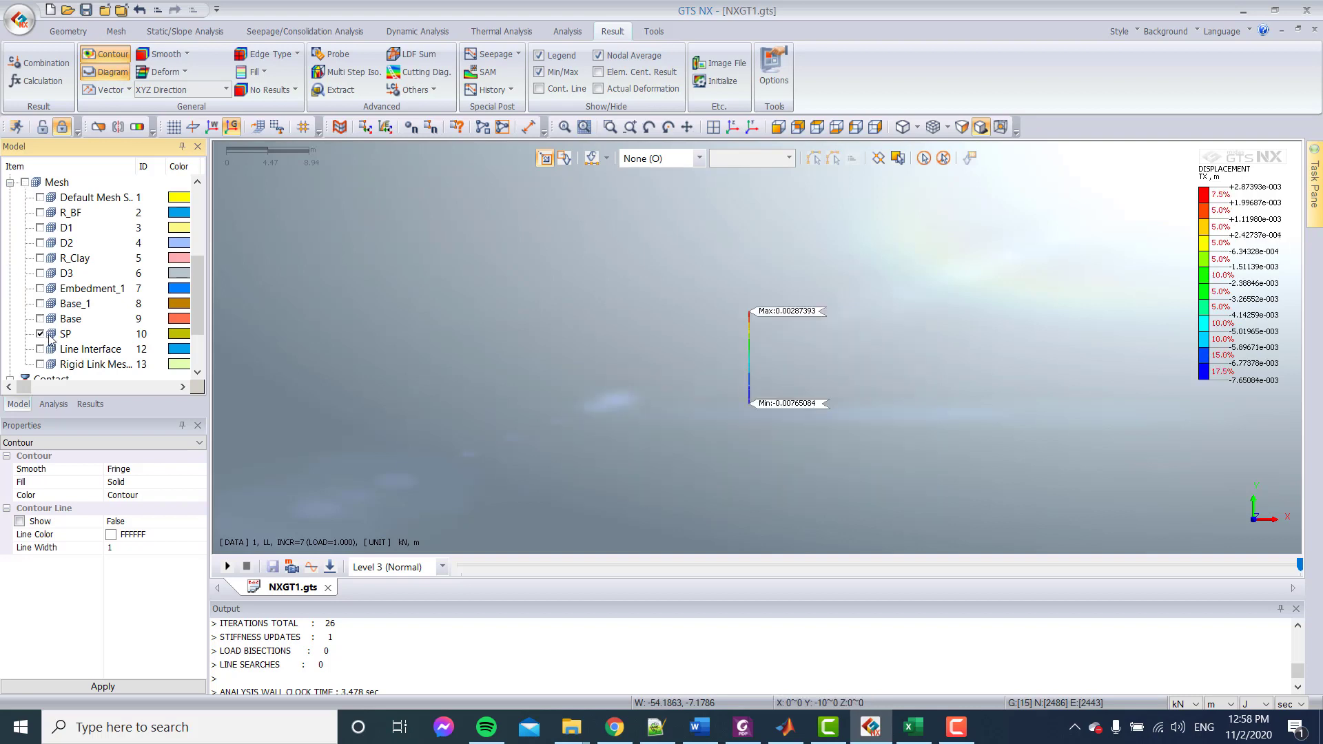
Widen the results tree to read full names and display the Bending Moment Y diagram from the LL stage's Beam Element Forces.
{"action": "left_click", "coordinate": [90, 404]}
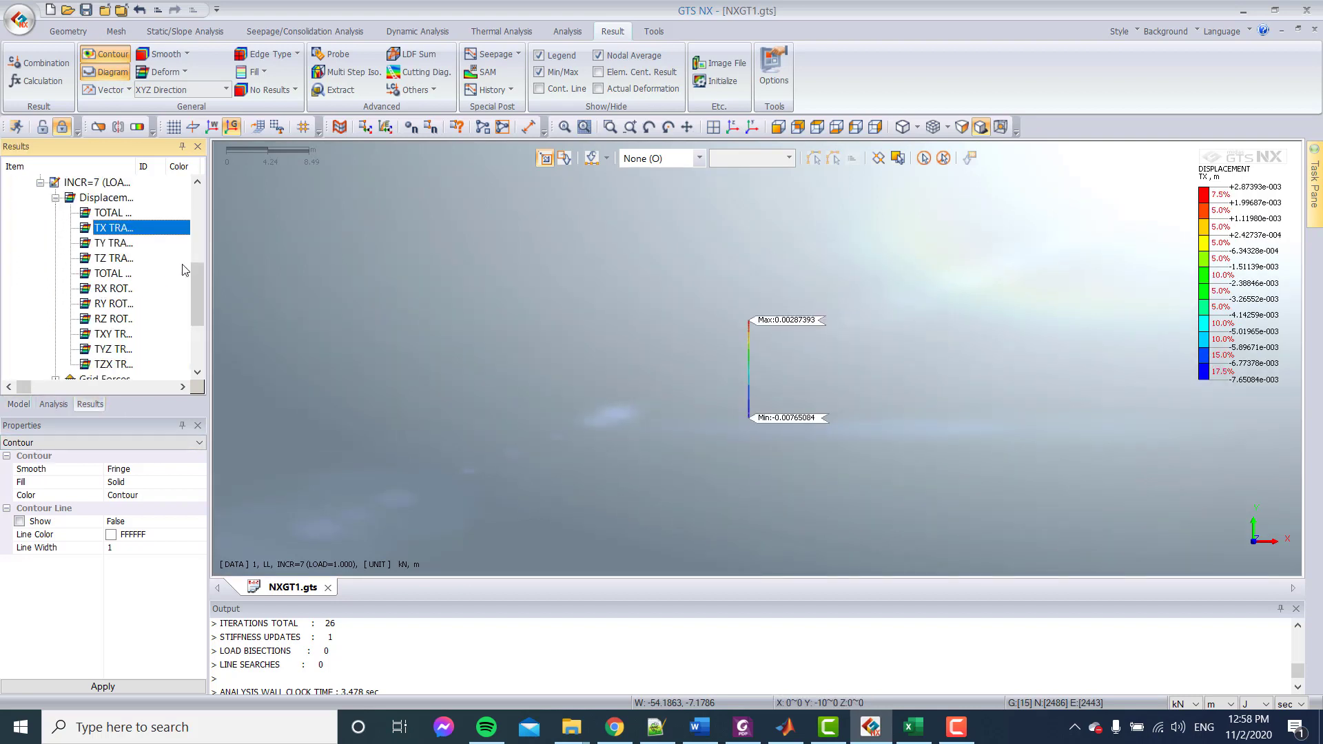
{"action": "left_click_drag", "start_coordinate": [211, 256], "coordinate": [253, 259]}
{"action": "scroll", "coordinate": [117, 293], "scroll_direction": "down", "scroll_amount": 3}
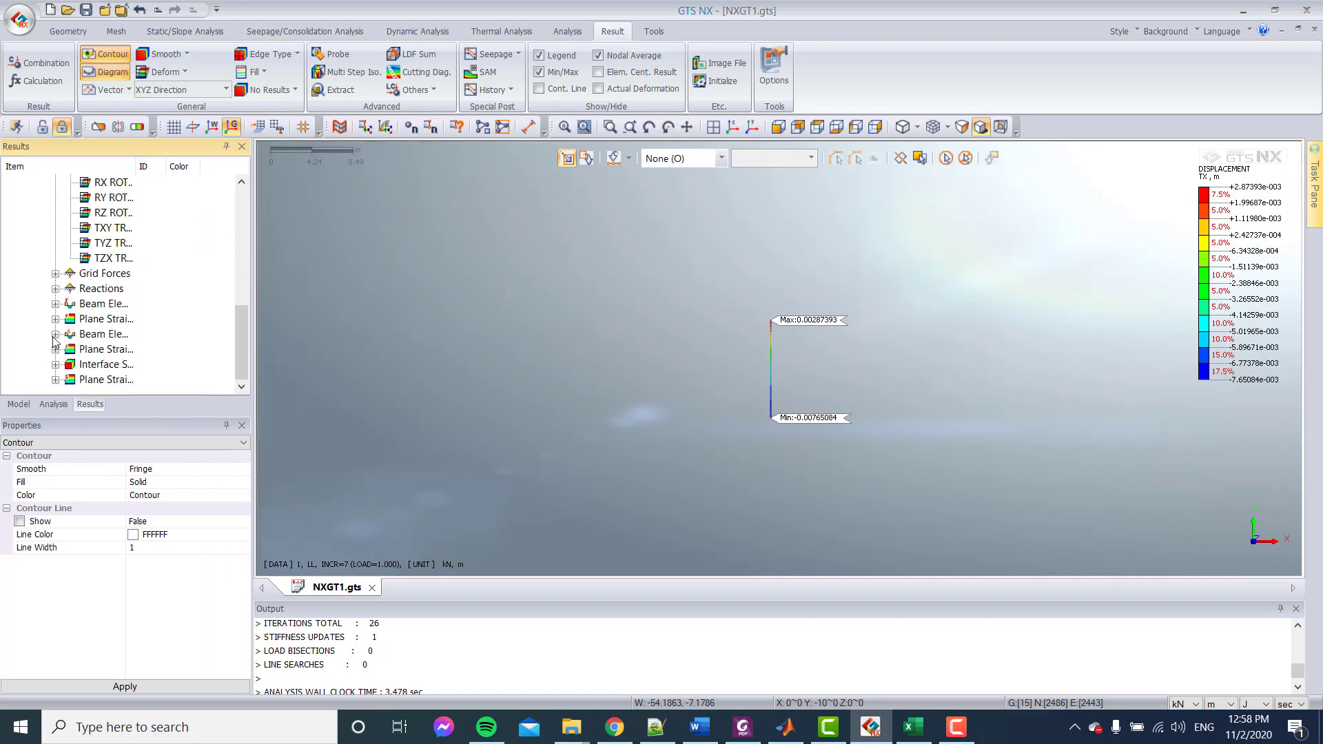
{"action": "left_click", "coordinate": [56, 304]}
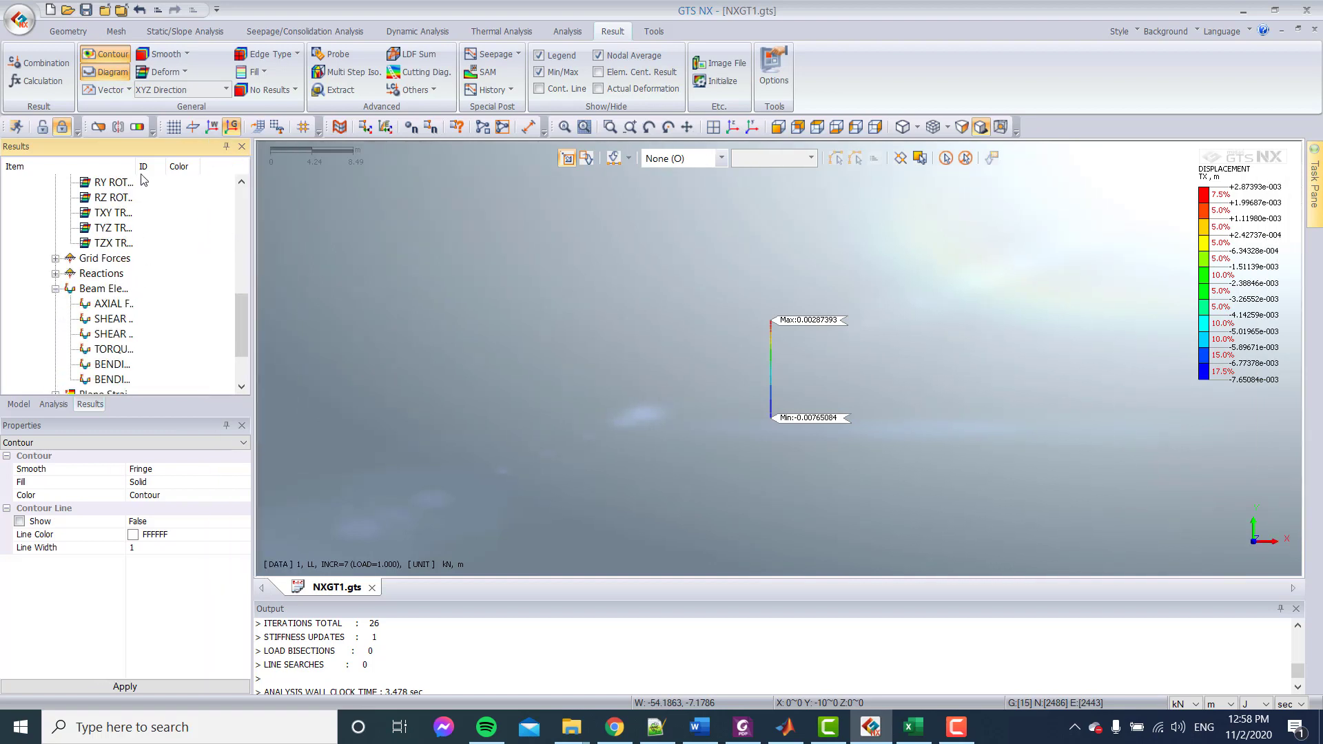
{"action": "left_click_drag", "start_coordinate": [202, 176], "coordinate": [205, 176]}
{"action": "scroll", "coordinate": [112, 318], "scroll_direction": "down", "scroll_amount": 2}
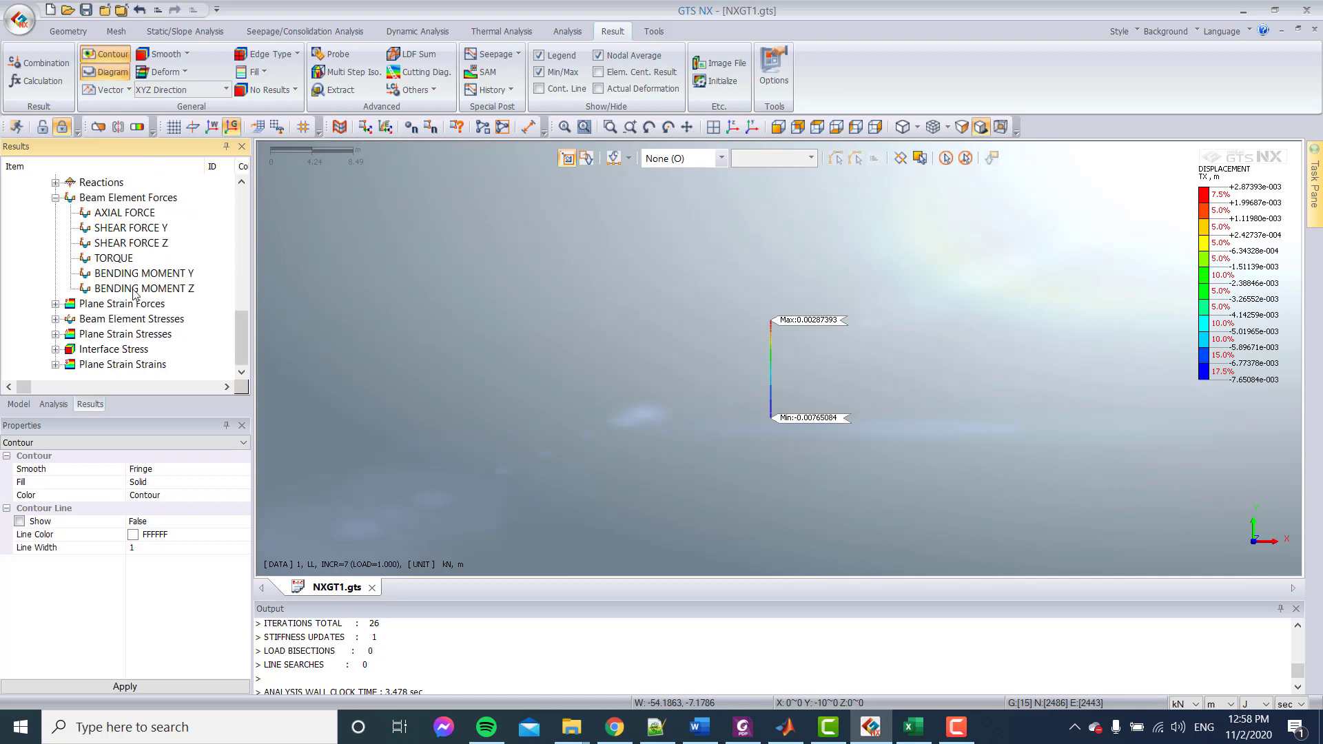
{"action": "double_click", "coordinate": [157, 274]}
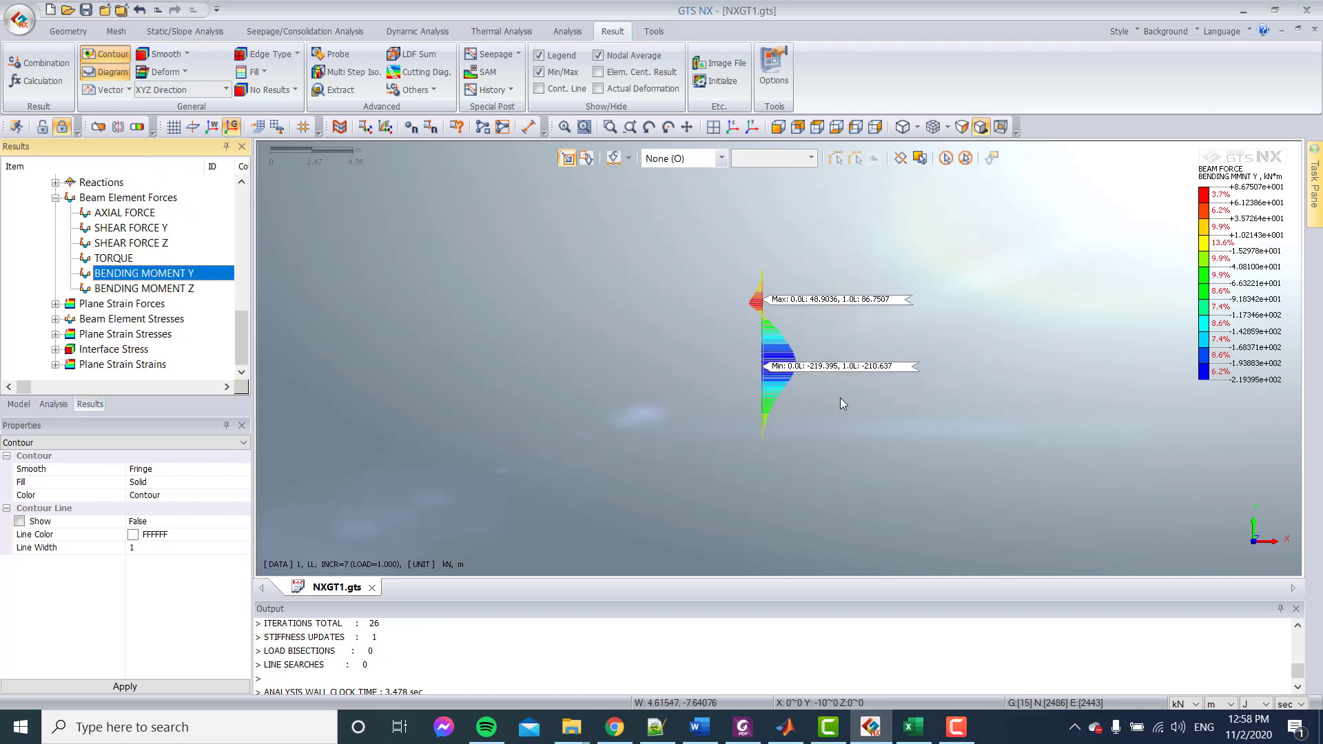
{"action": "scroll", "coordinate": [841, 400], "scroll_direction": "up", "scroll_amount": 2}
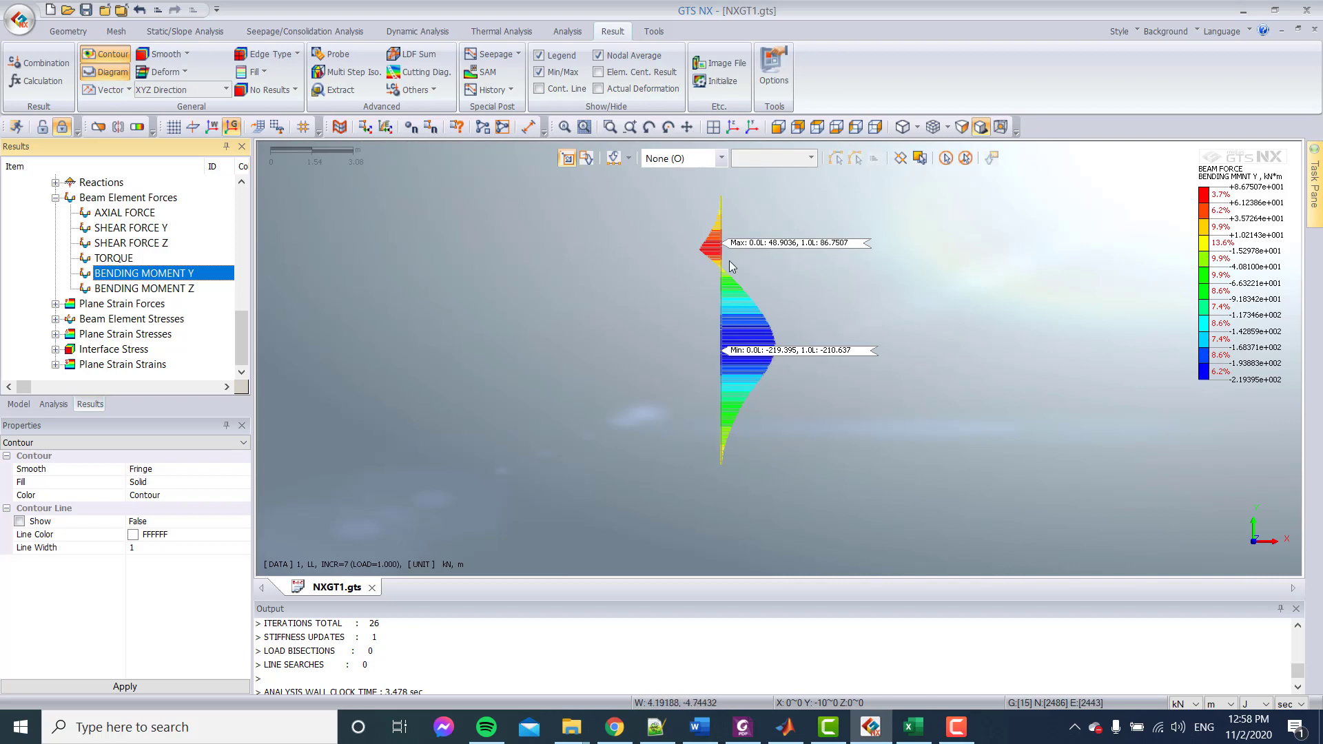
Set up a results extraction of BENDING MOMENT Y from Beam Element Forces for all stages, ordered by Node/Element.
{"action": "left_click", "coordinate": [337, 90]}
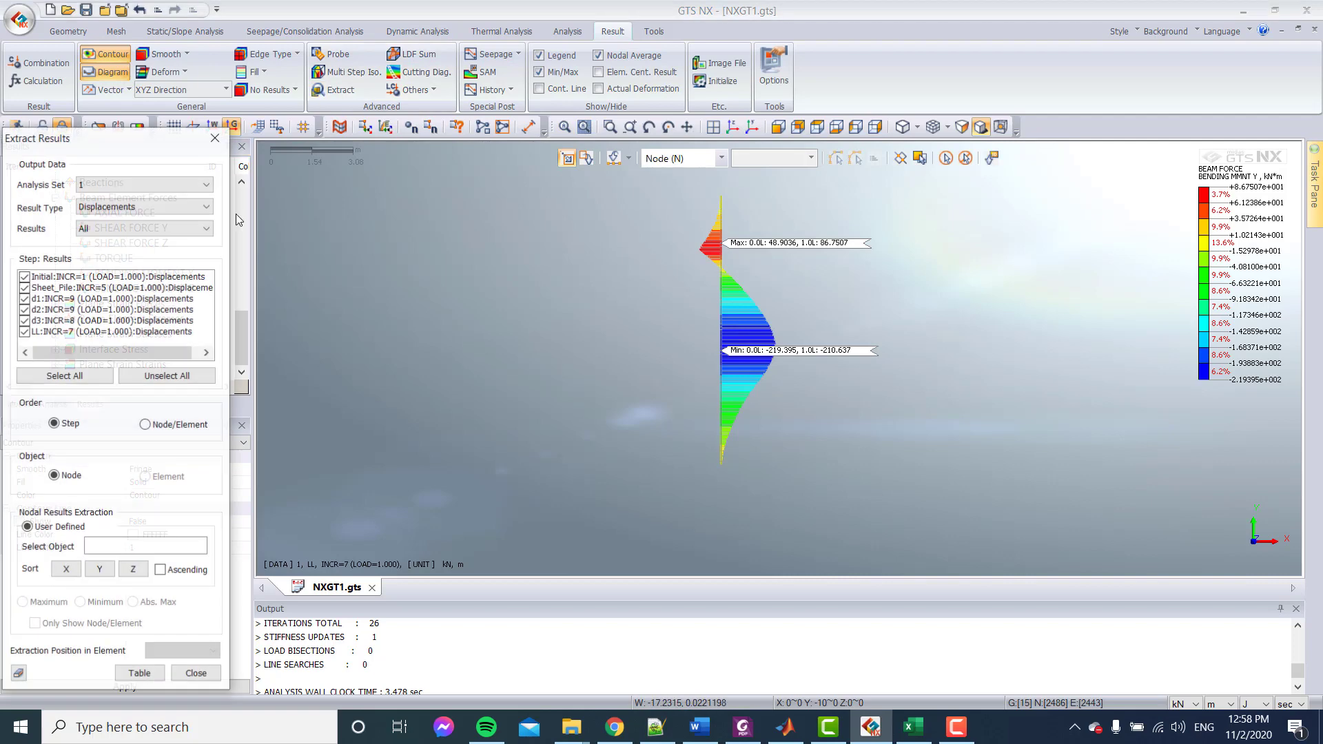
{"action": "left_click", "coordinate": [307, 147]}
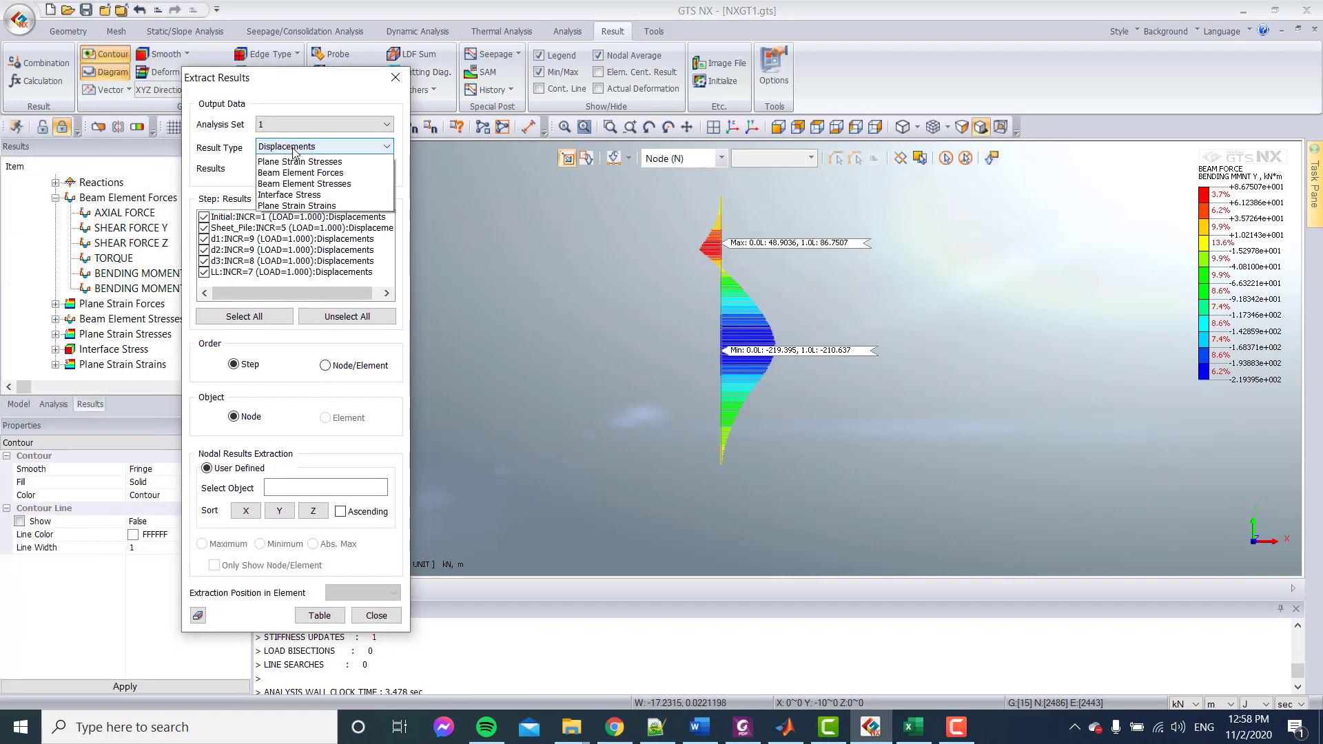
{"action": "key", "text": "Escape"}
{"action": "key", "text": "Down"}
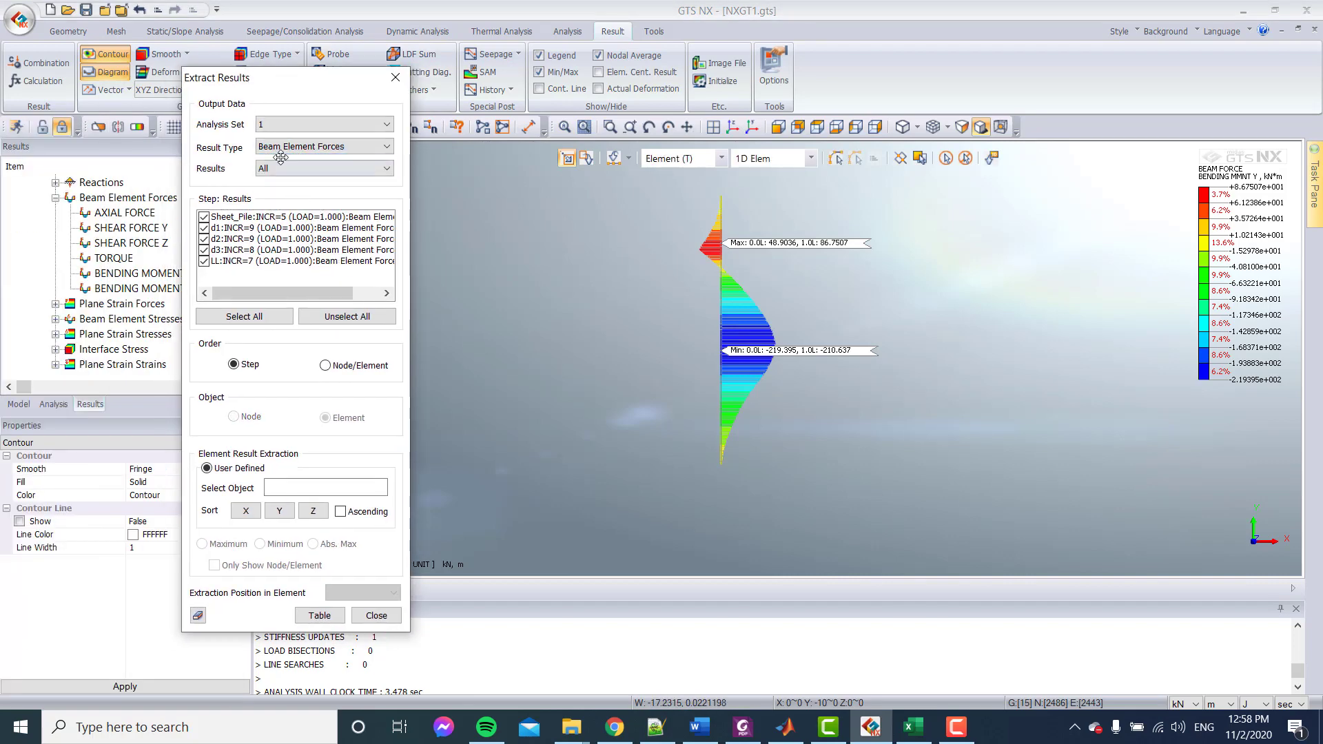
{"action": "left_click", "coordinate": [283, 168]}
{"action": "key", "text": "Escape"}
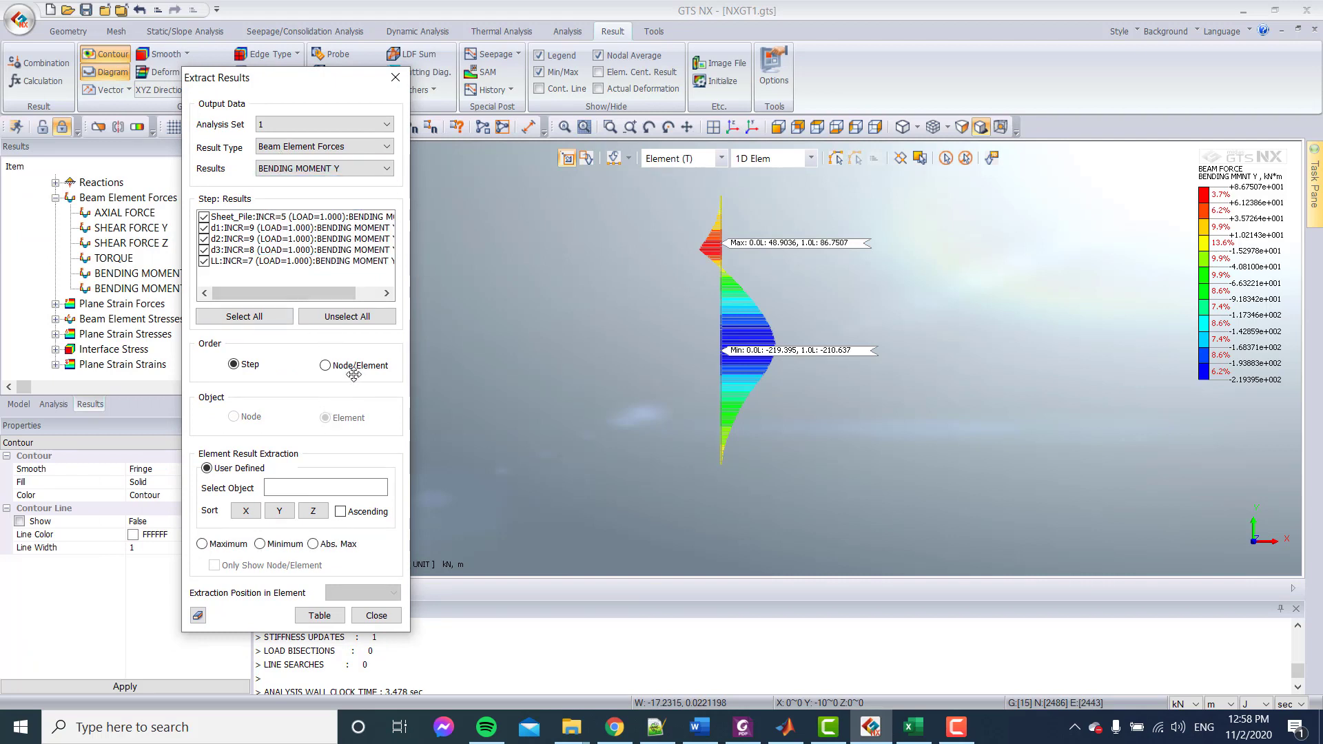
{"action": "left_click", "coordinate": [330, 368]}
Use the SP mesh set elements as the extraction objects, sort them by Y, and generate the results table.
{"action": "left_click", "coordinate": [19, 405]}
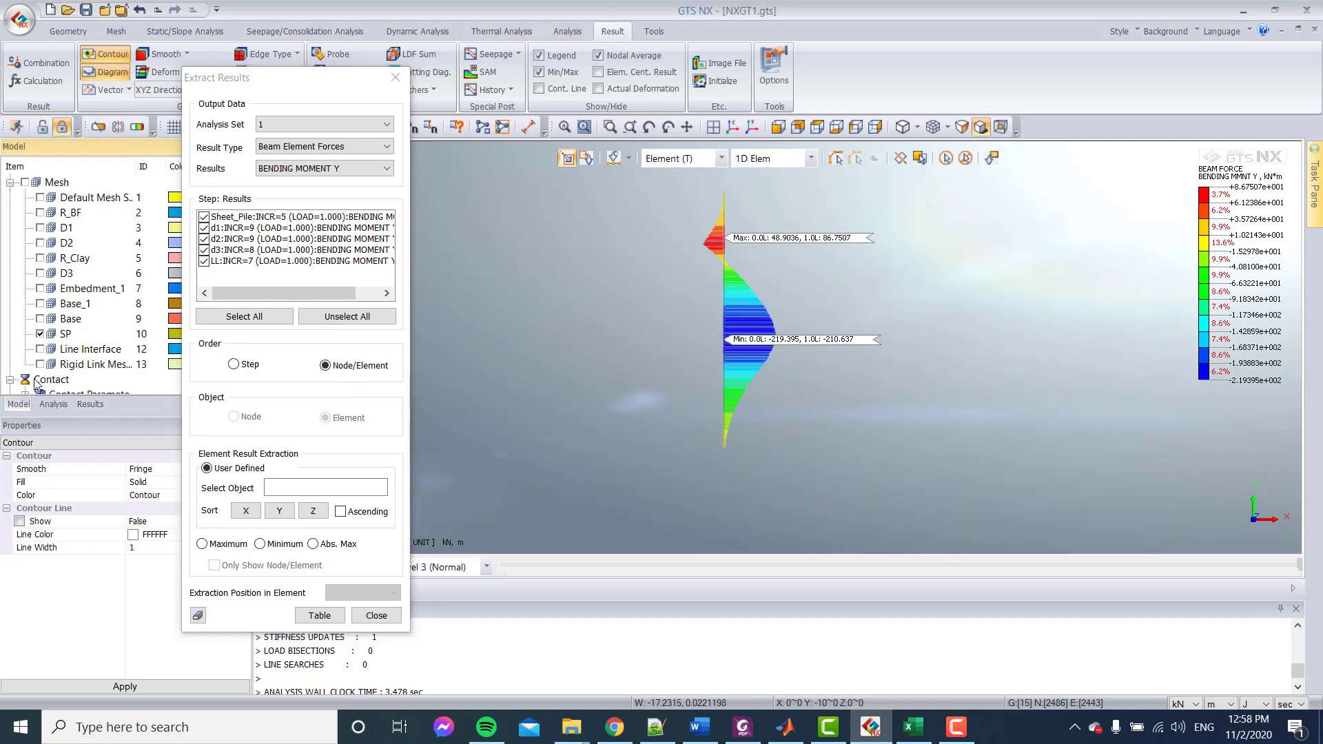
{"action": "left_click", "coordinate": [64, 335]}
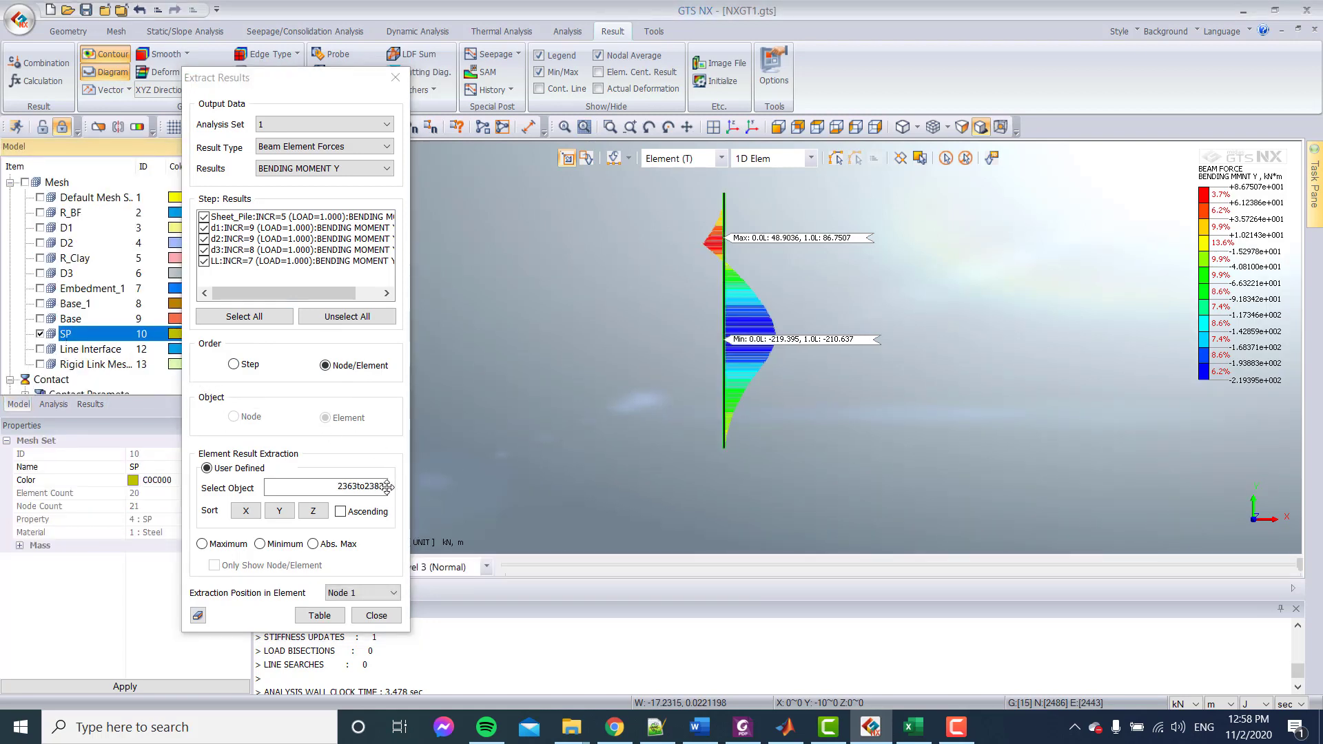
{"action": "left_click", "coordinate": [279, 510]}
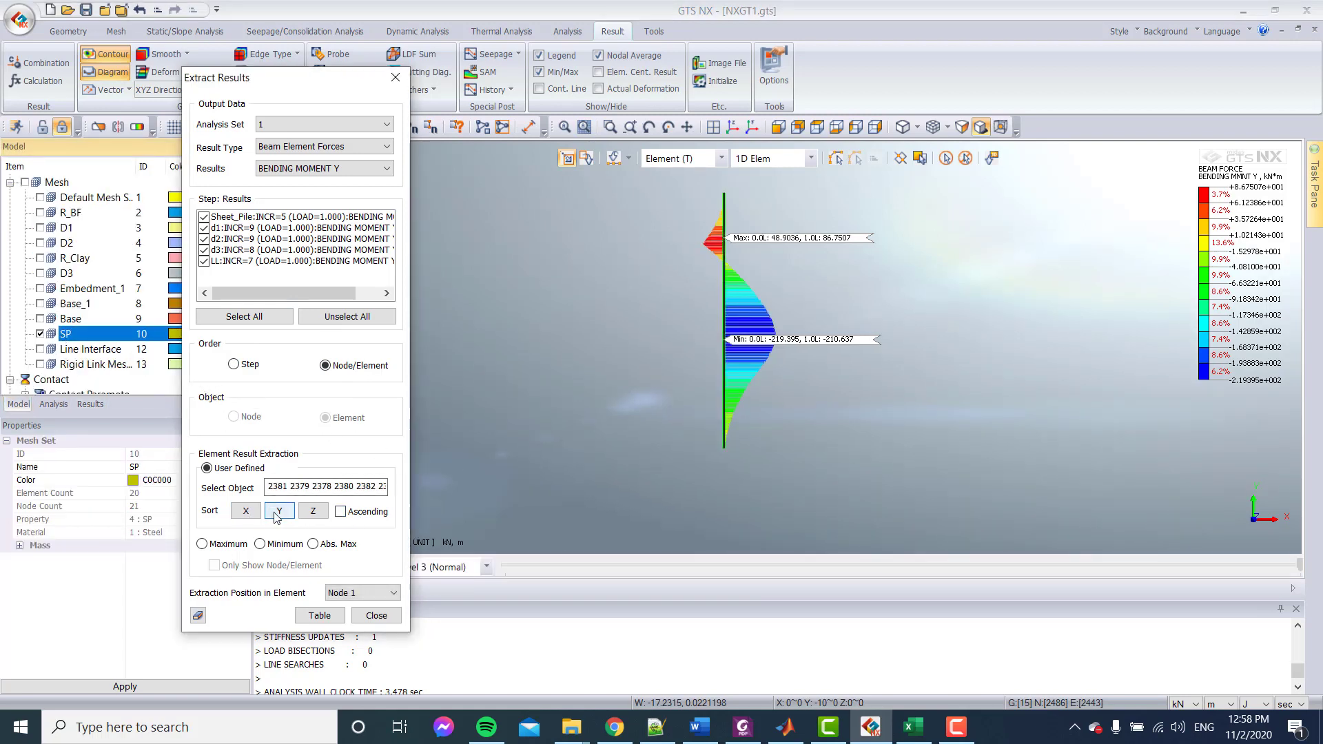
{"action": "left_click", "coordinate": [311, 619]}
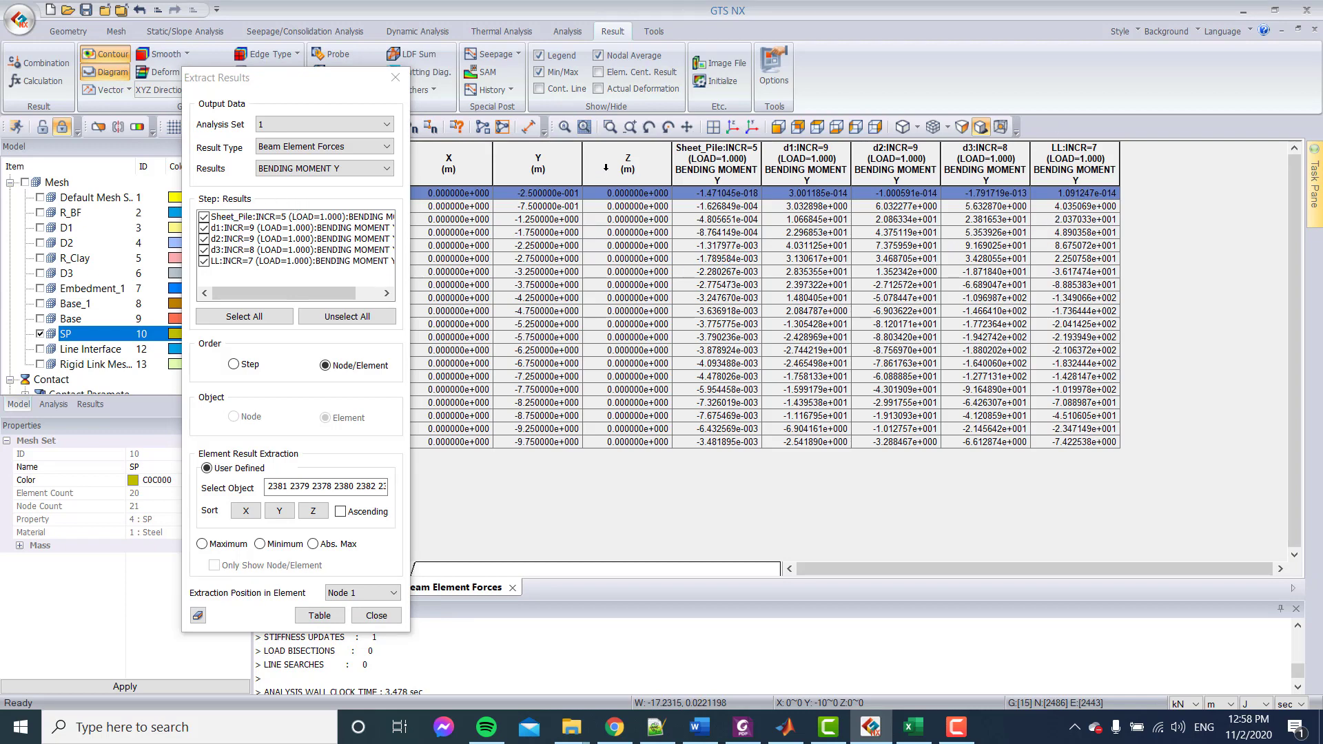
Copy the LL stage bending moment column into Book1.xlsx in Excel starting at E6, and fit column E to its contents.
{"action": "left_click_drag", "start_coordinate": [1100, 195], "coordinate": [1077, 442]}
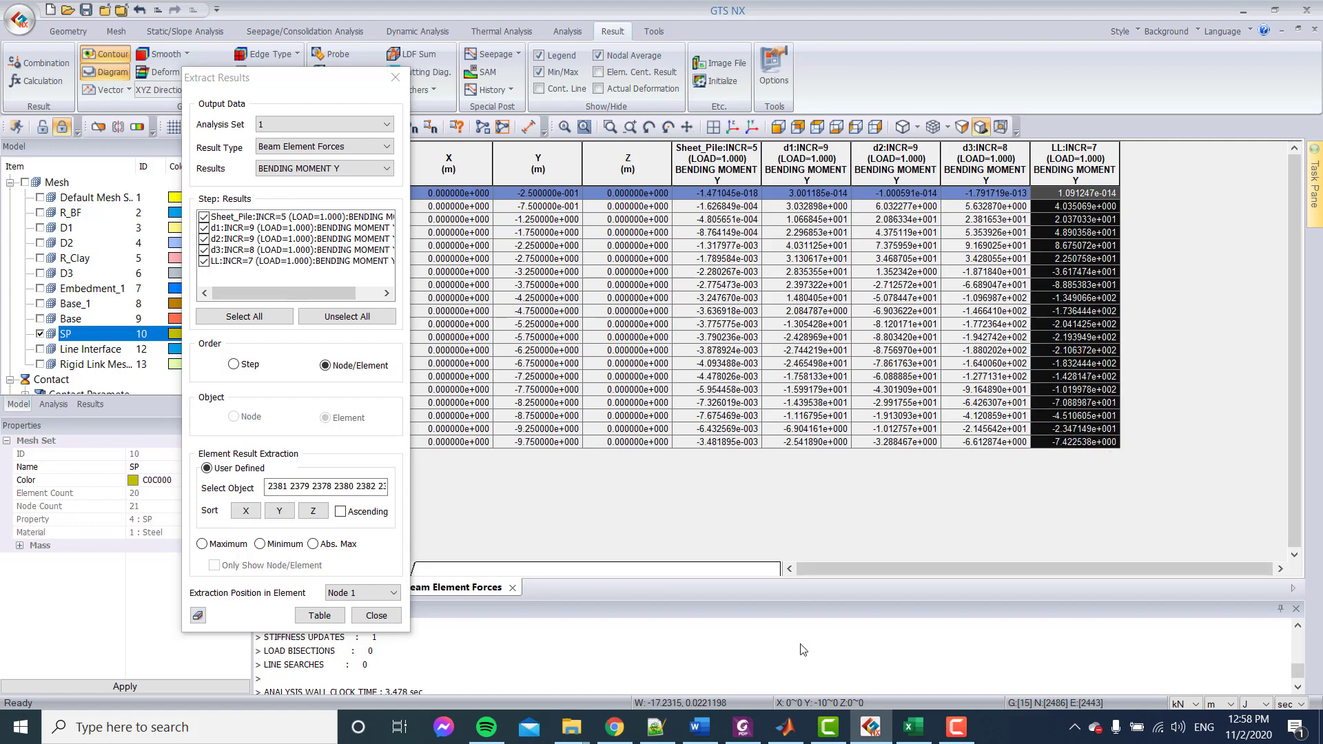
{"action": "left_click", "coordinate": [916, 725]}
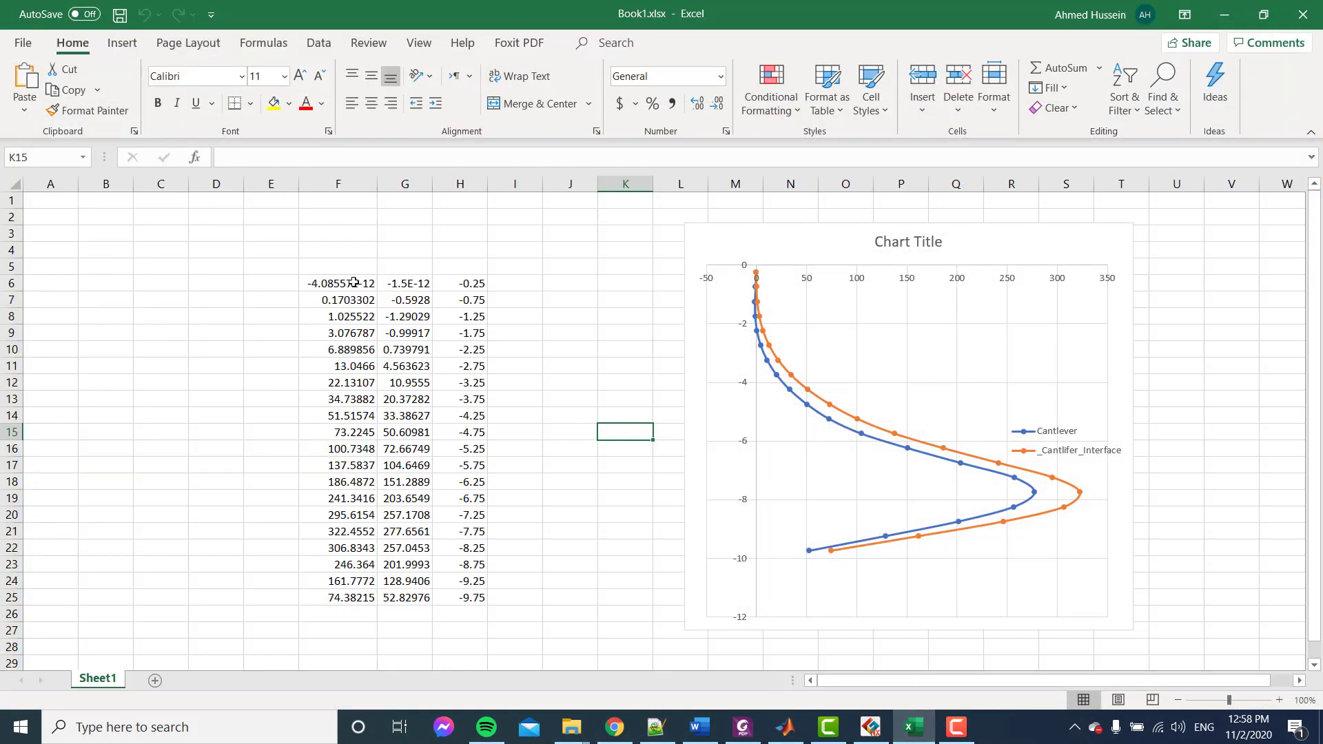
{"action": "left_click", "coordinate": [283, 287]}
{"action": "key", "text": "ctrl+v"}
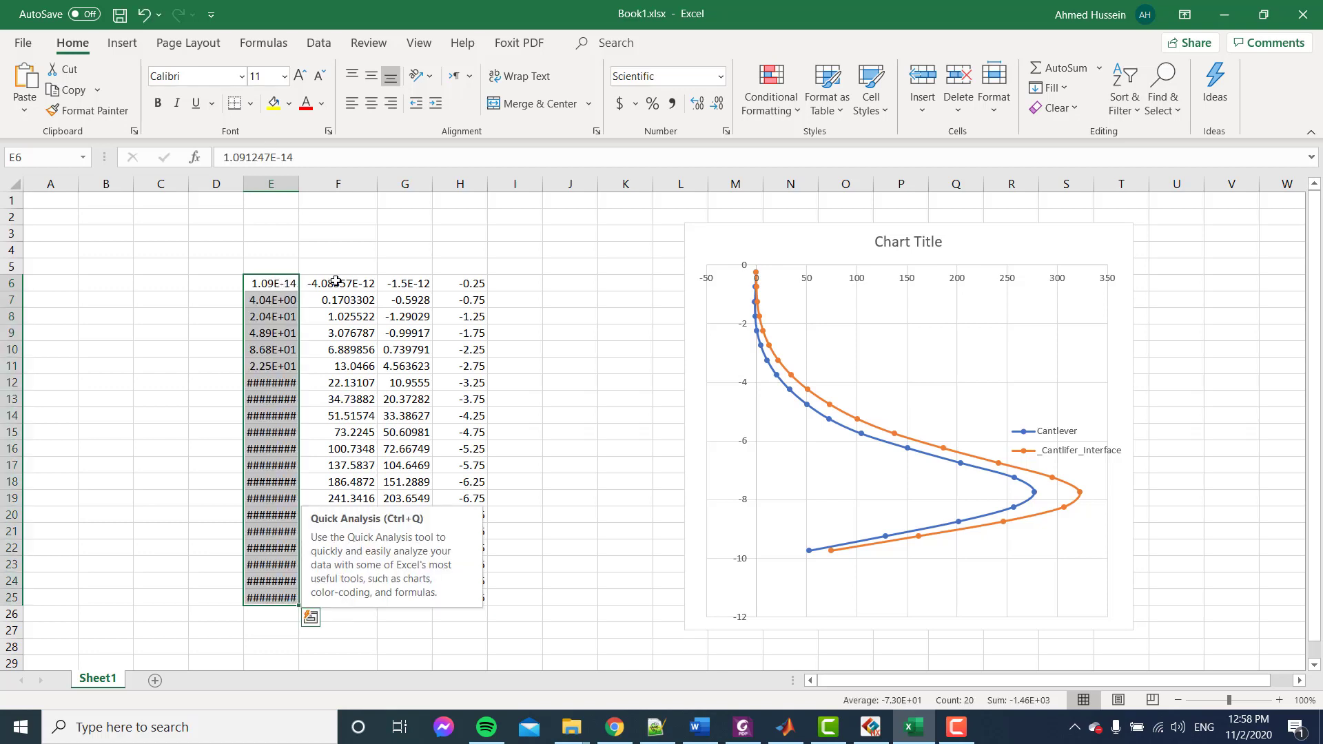
{"action": "double_click", "coordinate": [297, 185]}
Add a chart series named Anchor with the pasted moments in E6:E25 as its X values.
{"action": "left_click", "coordinate": [773, 244]}
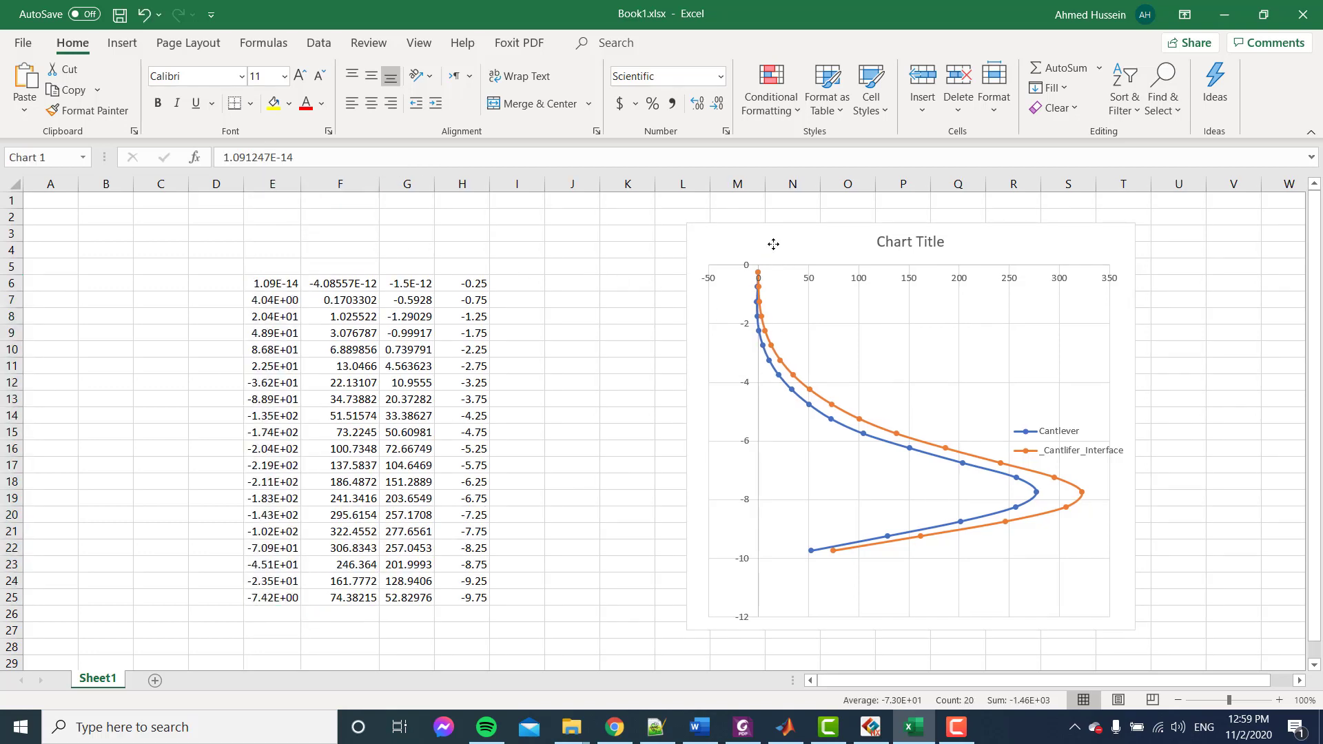
{"action": "right_click", "coordinate": [774, 241]}
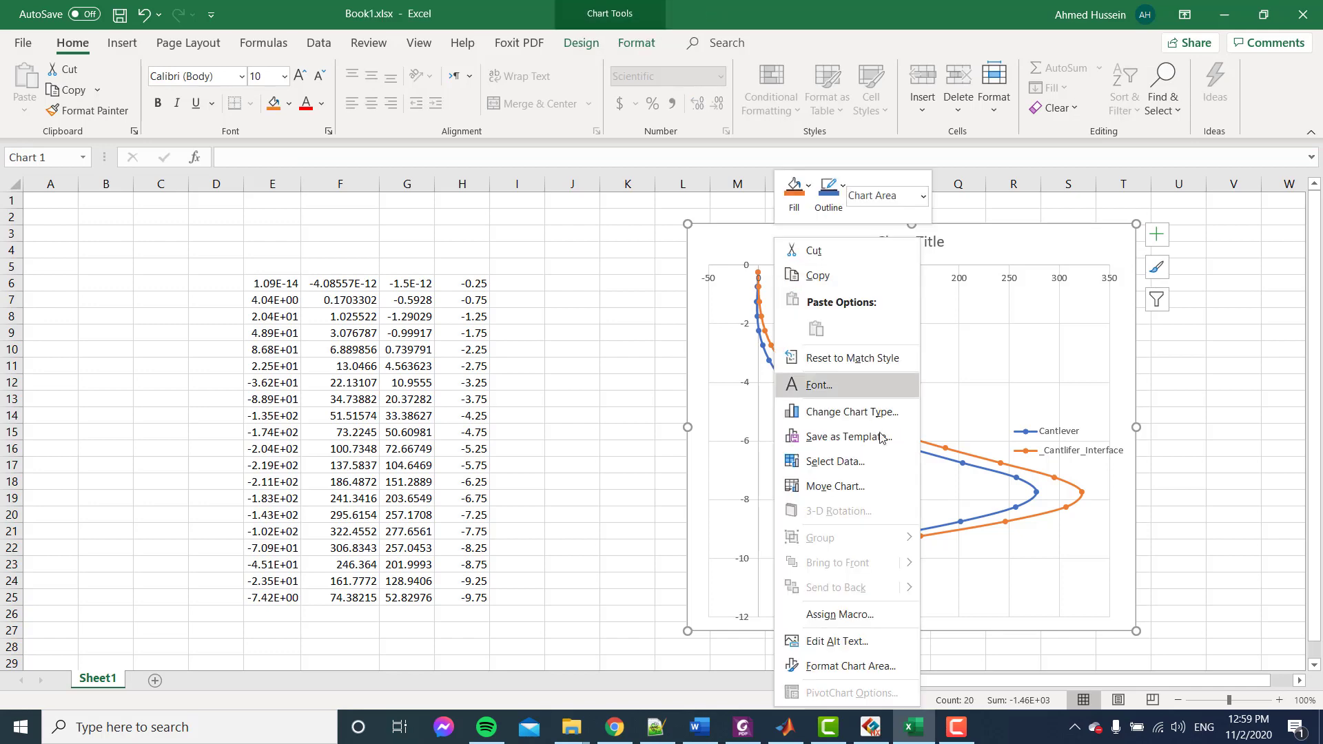
{"action": "left_click", "coordinate": [889, 469]}
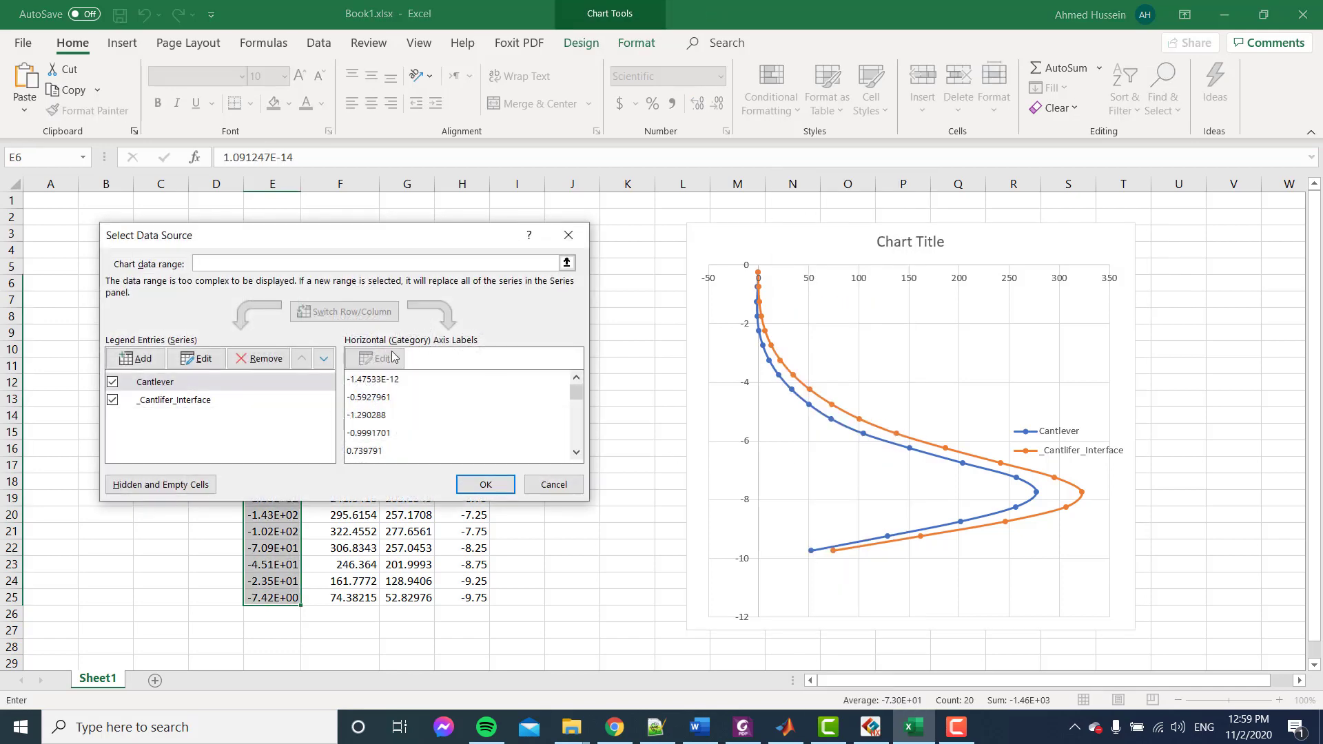
{"action": "left_click", "coordinate": [157, 357]}
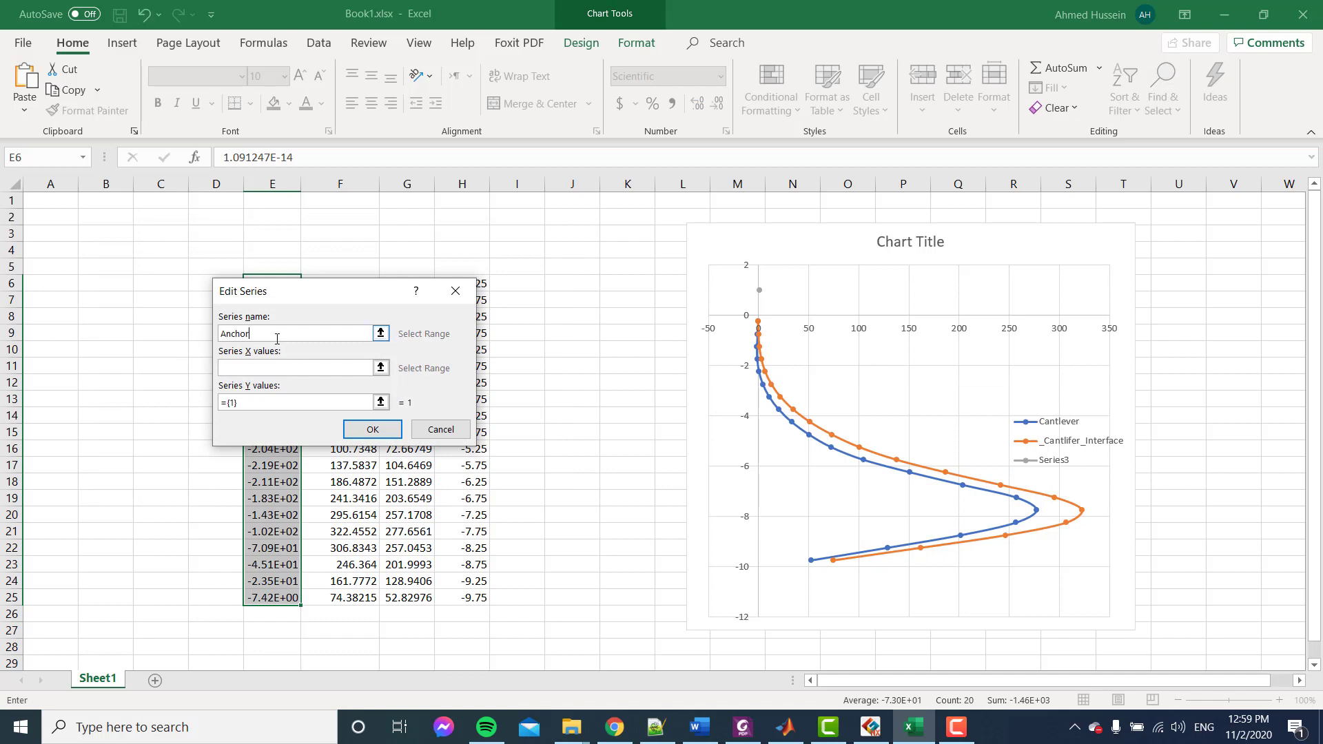
{"action": "key", "text": "Tab"}
{"action": "left_click_drag", "start_coordinate": [264, 296], "coordinate": [262, 595]}
{"action": "key", "text": "Tab"}
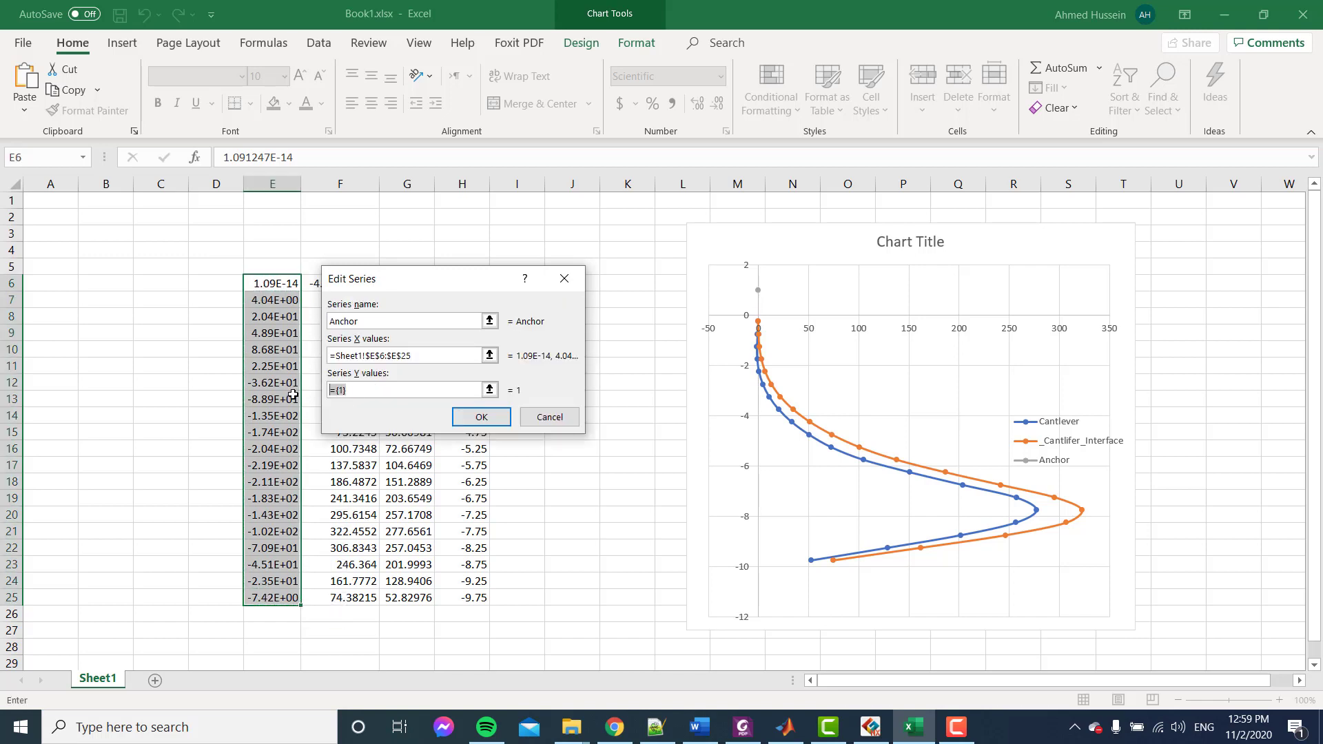
Use the depths in H6:H25 as the Anchor series Y values and accept the chart data changes.
{"action": "key", "text": "BackSpace"}
{"action": "left_click_drag", "start_coordinate": [333, 288], "coordinate": [476, 599]}
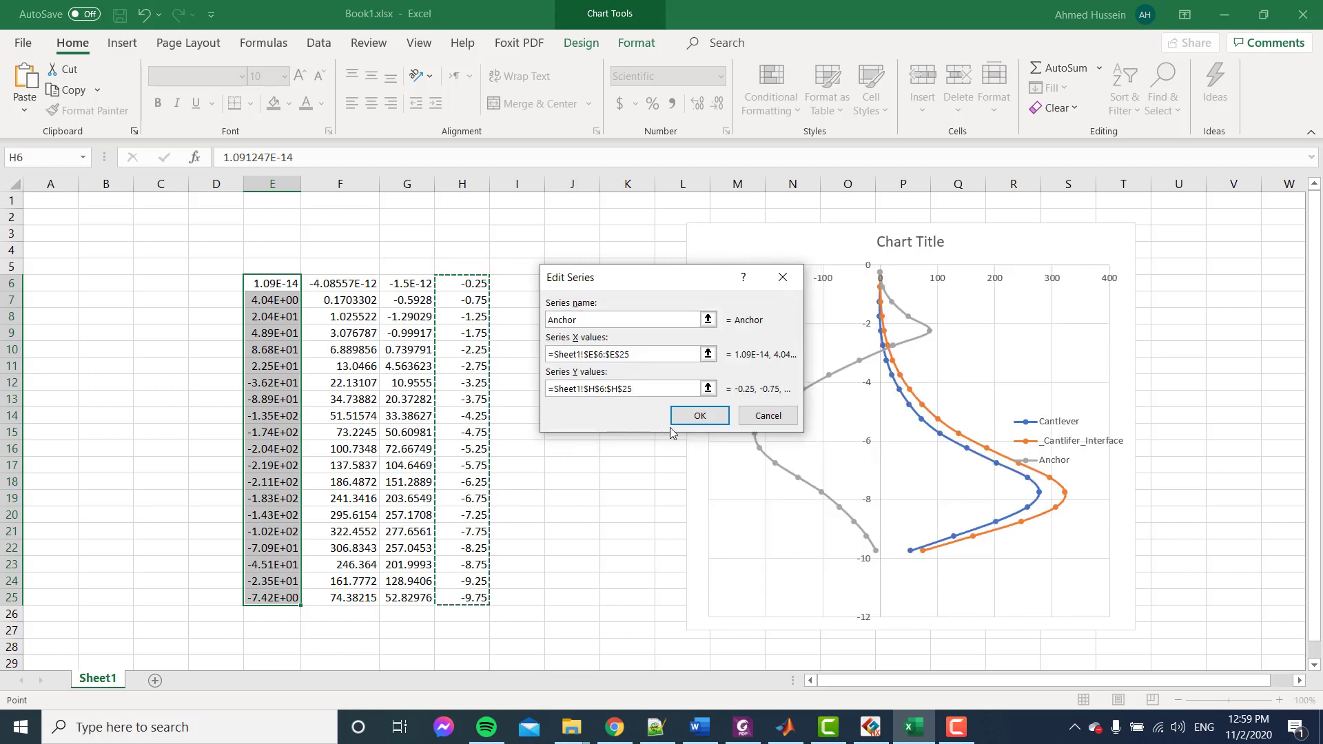
{"action": "left_click", "coordinate": [705, 416]}
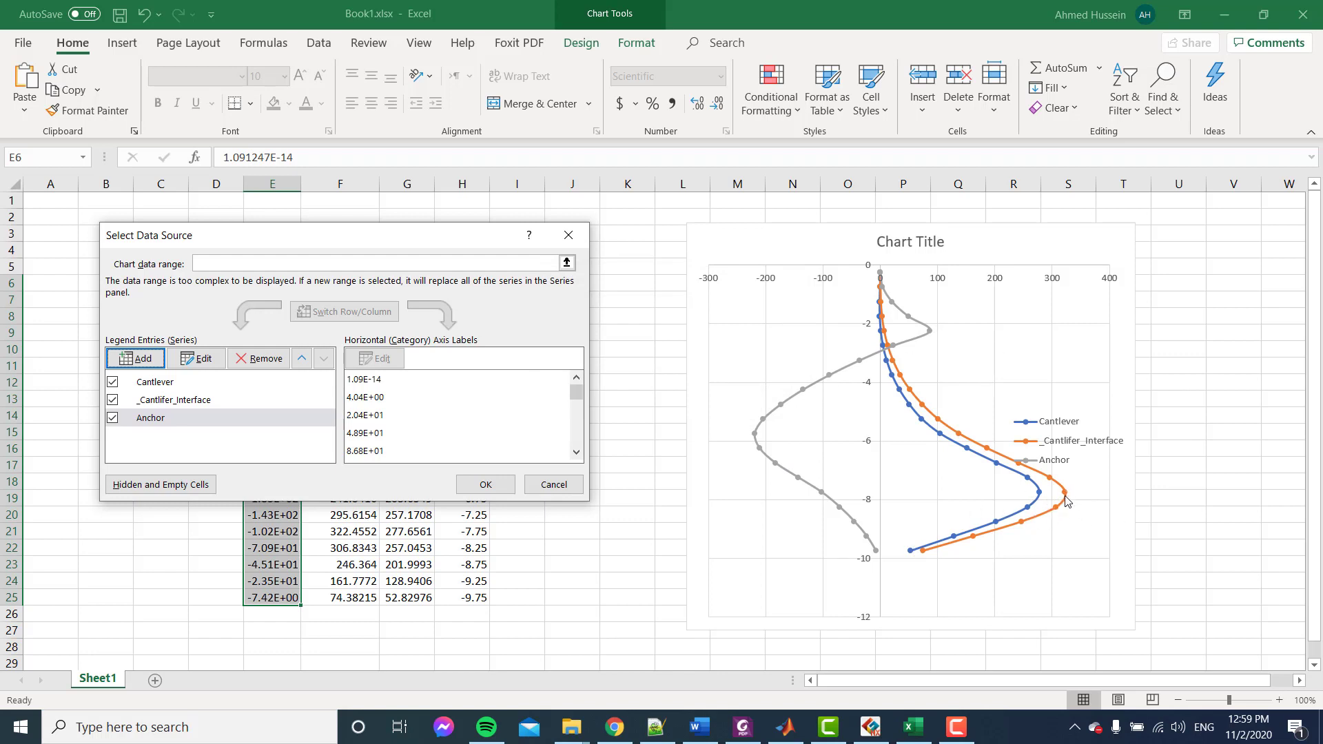
{"action": "left_click", "coordinate": [486, 485]}
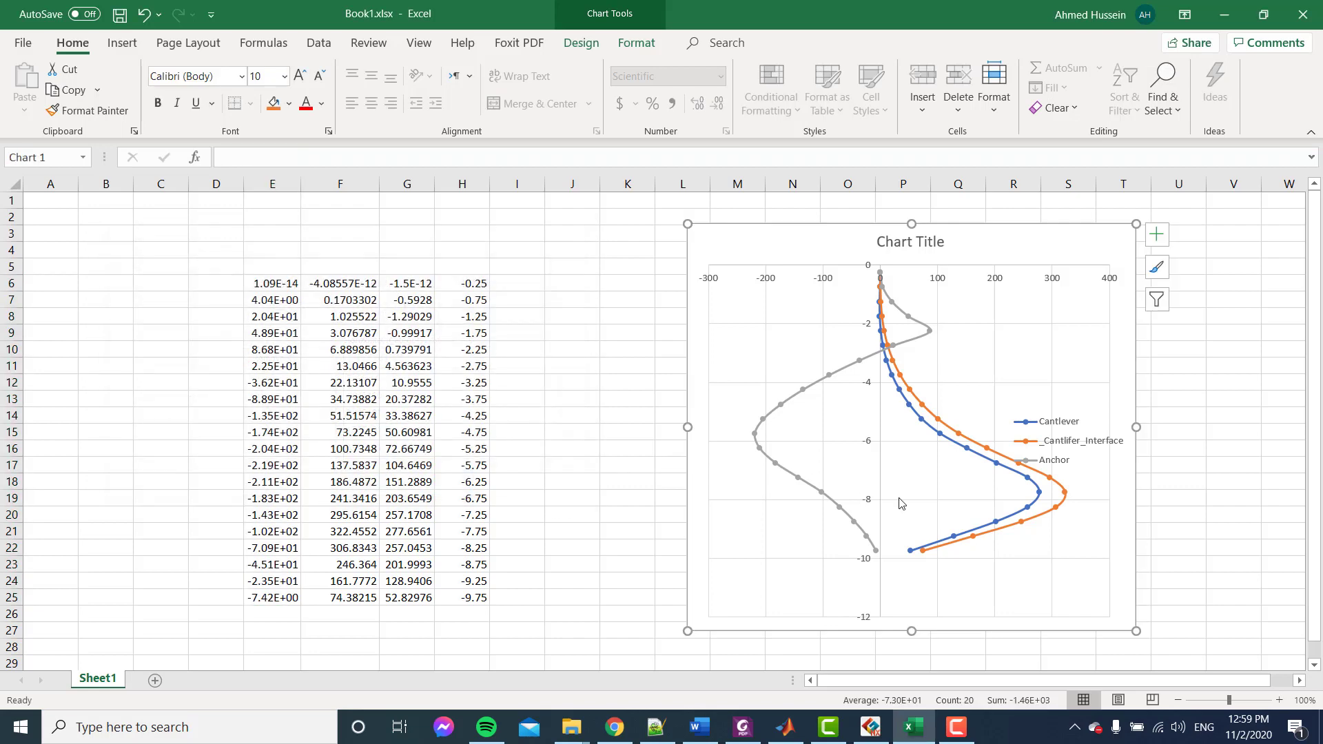
Compare the peak bending moments of the _Cantlifer_Interface and Anchor curves in the chart.
{"action": "left_click", "coordinate": [1068, 493]}
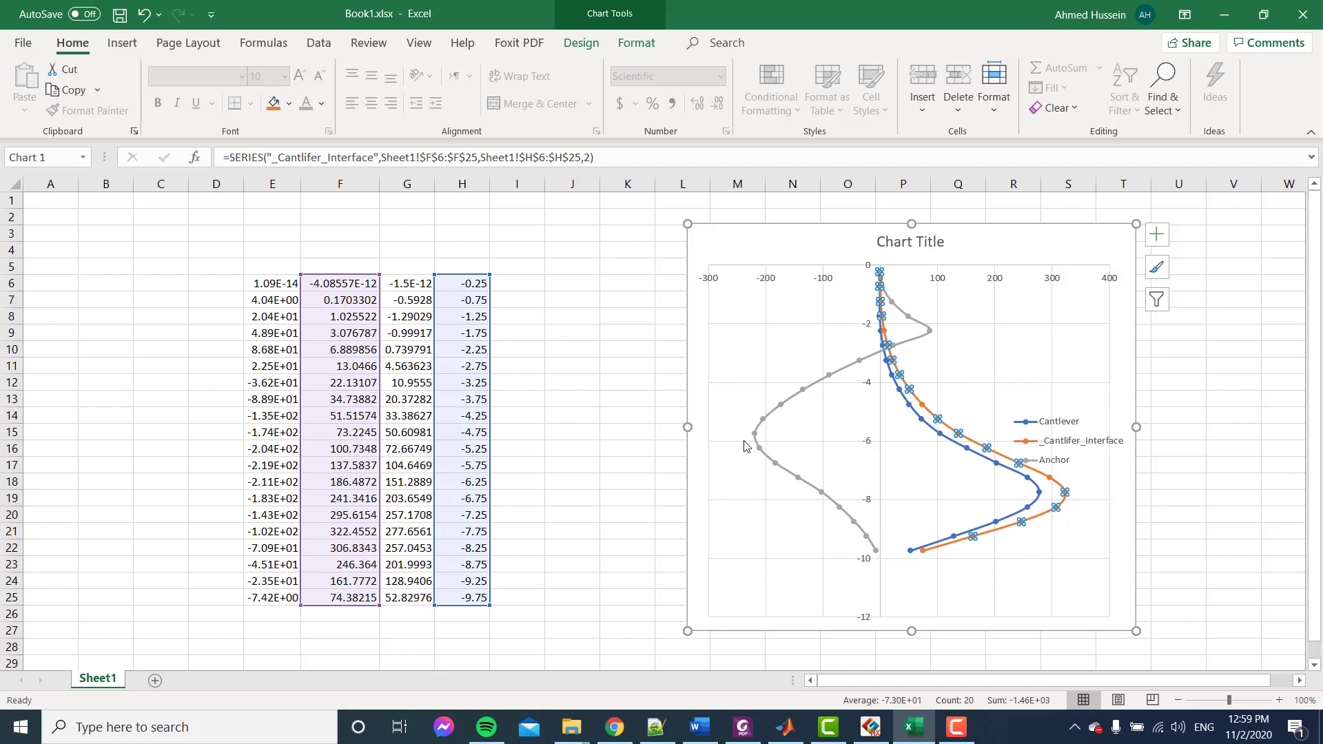
{"action": "mouse_move", "coordinate": [756, 436]}
{"action": "left_click", "coordinate": [641, 361]}
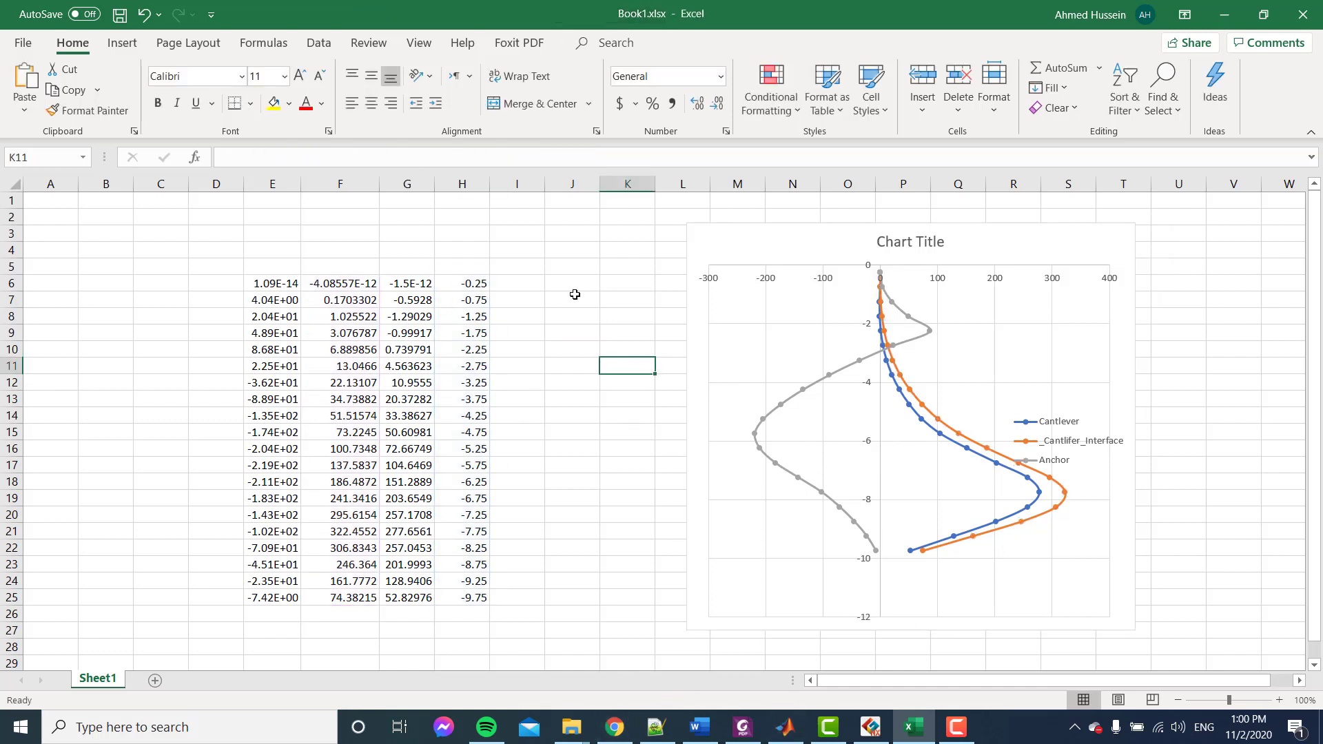
{"action": "left_click_drag", "start_coordinate": [575, 298], "coordinate": [572, 283]}
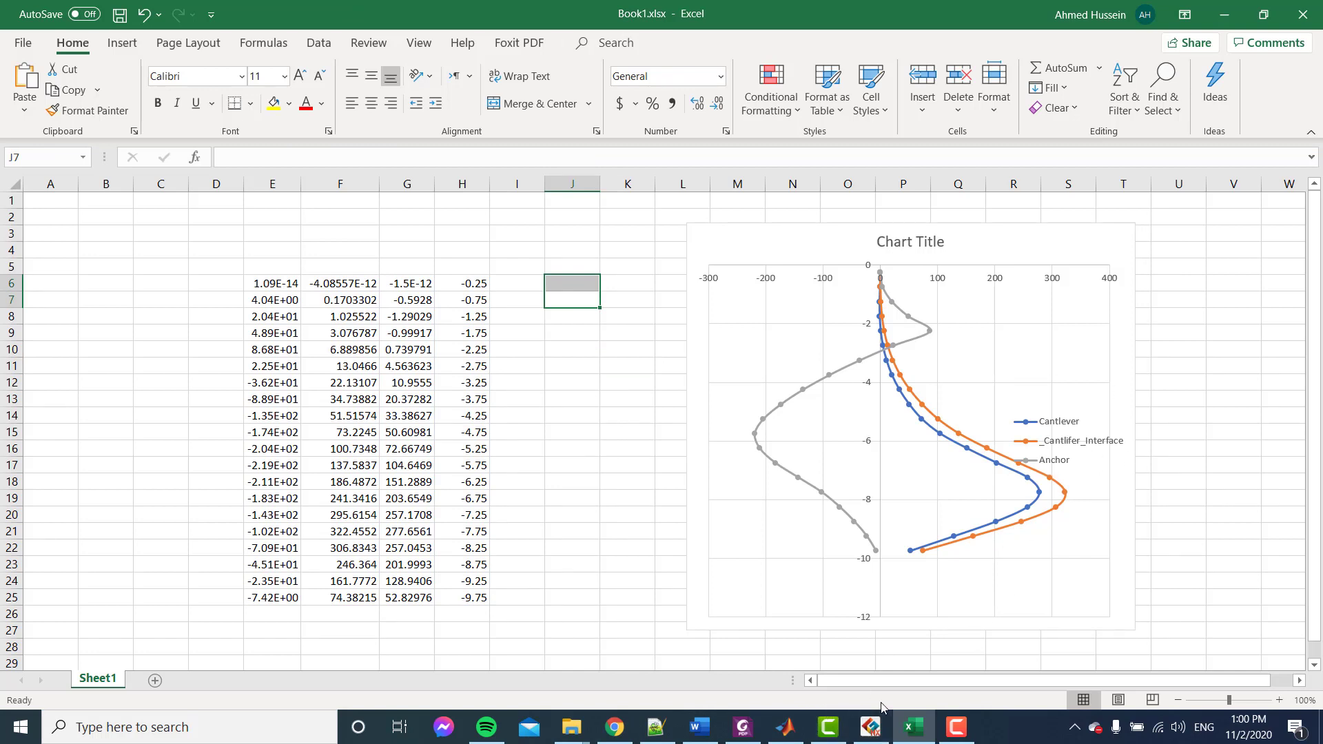
Switch back to GTS NX and close the results extraction dialog and the Beam Element Forces table.
{"action": "mouse_move", "coordinate": [927, 729]}
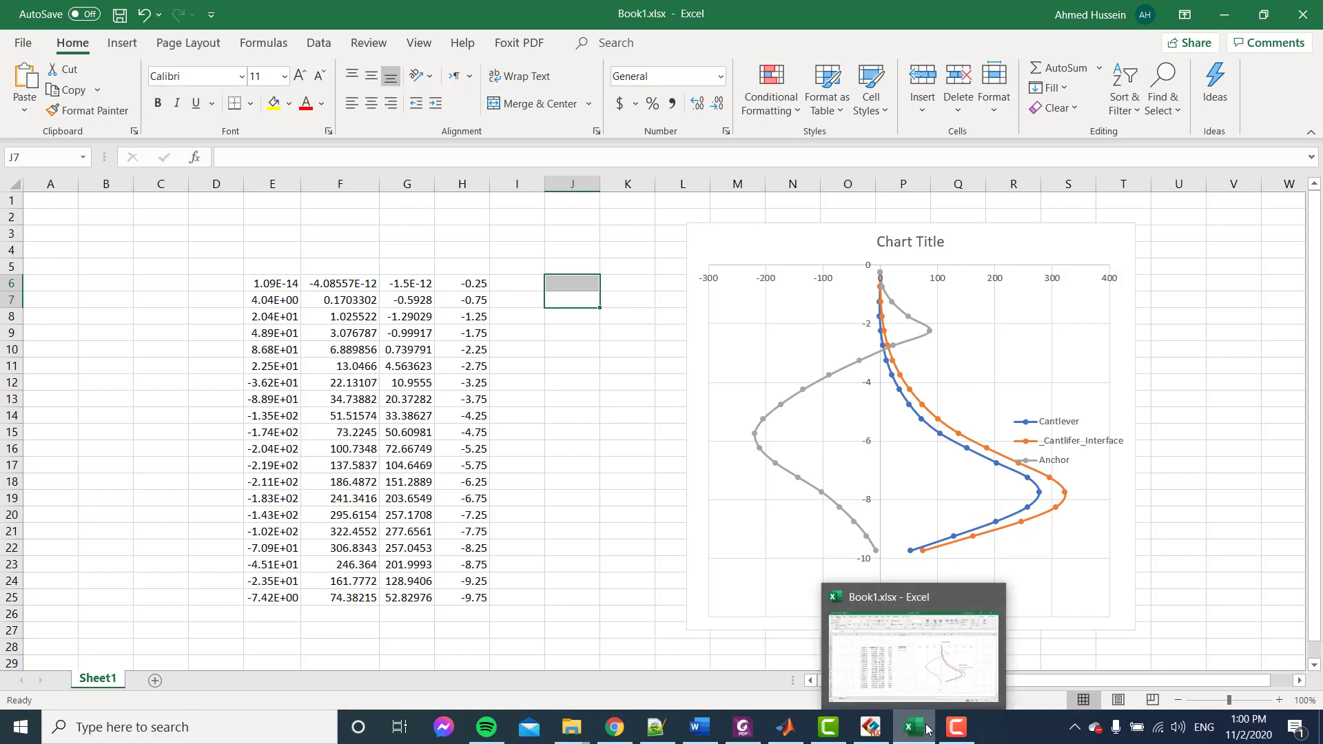
{"action": "left_click", "coordinate": [877, 729]}
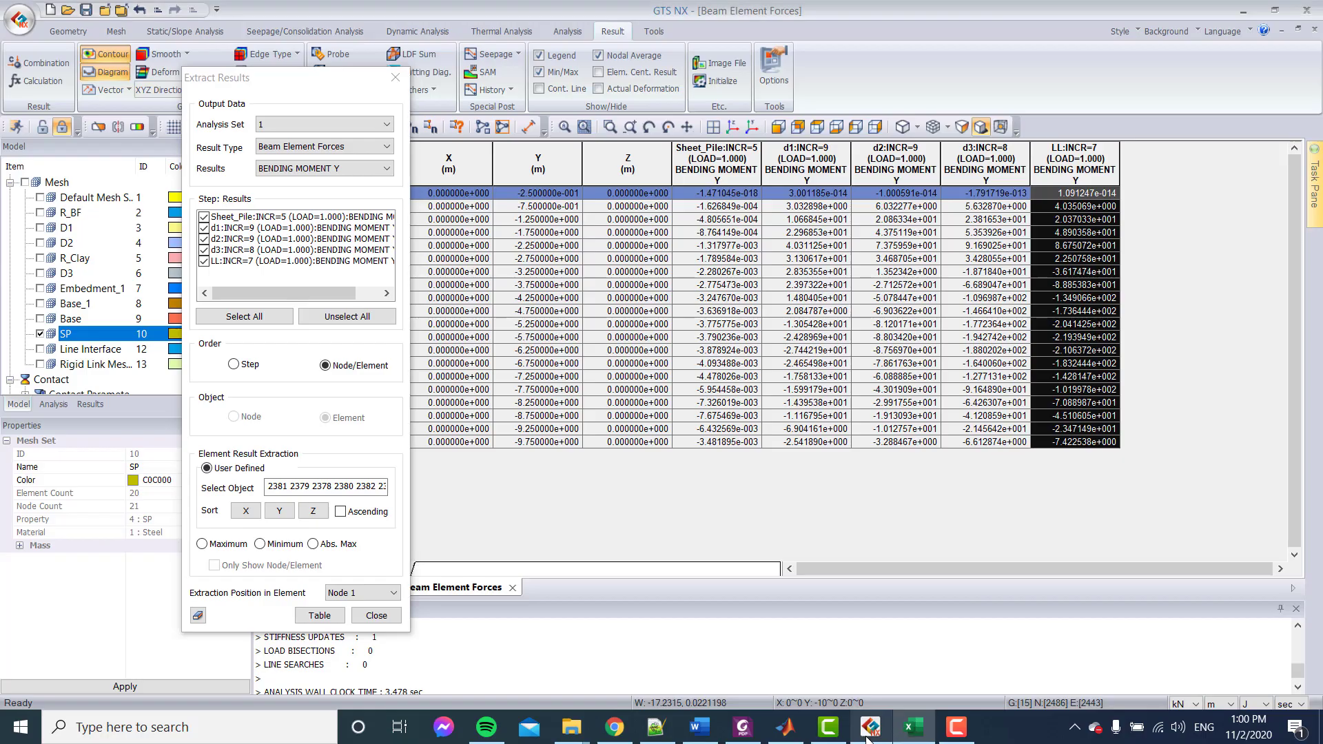
{"action": "left_click", "coordinate": [396, 77]}
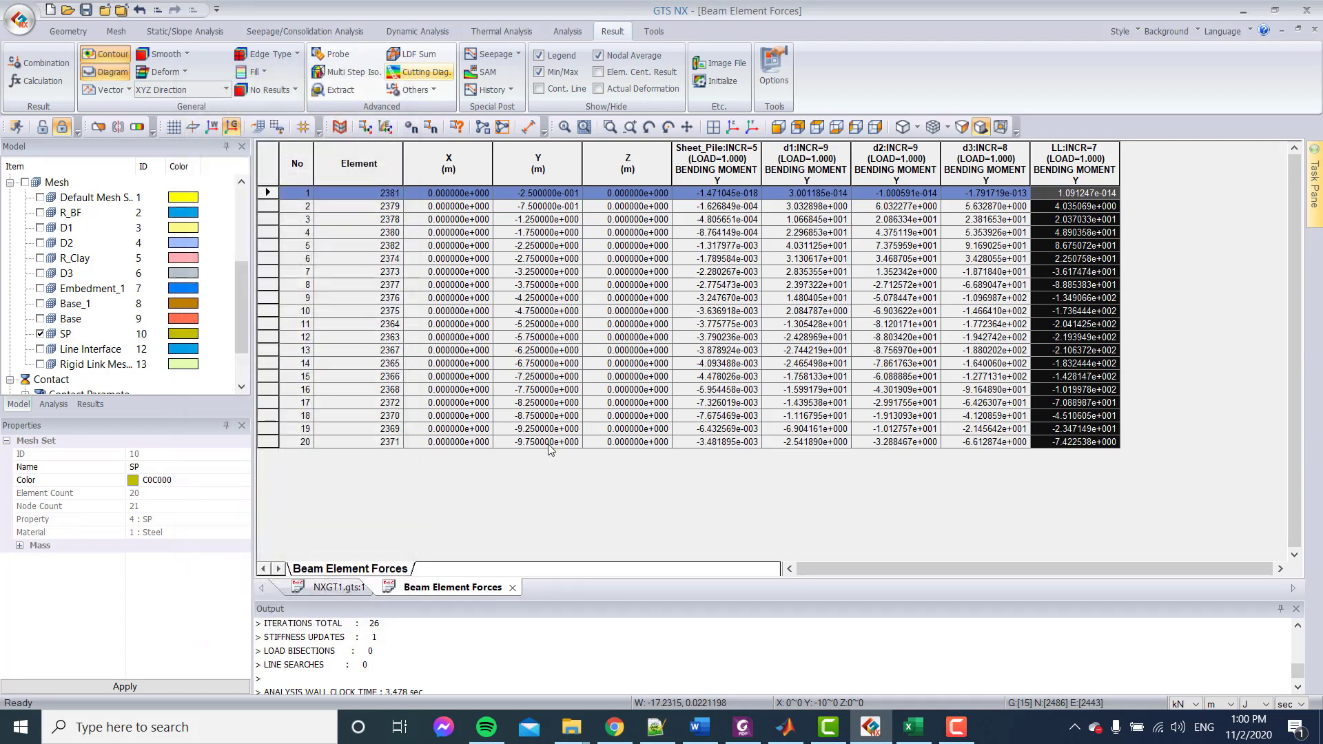
{"action": "left_click", "coordinate": [513, 587]}
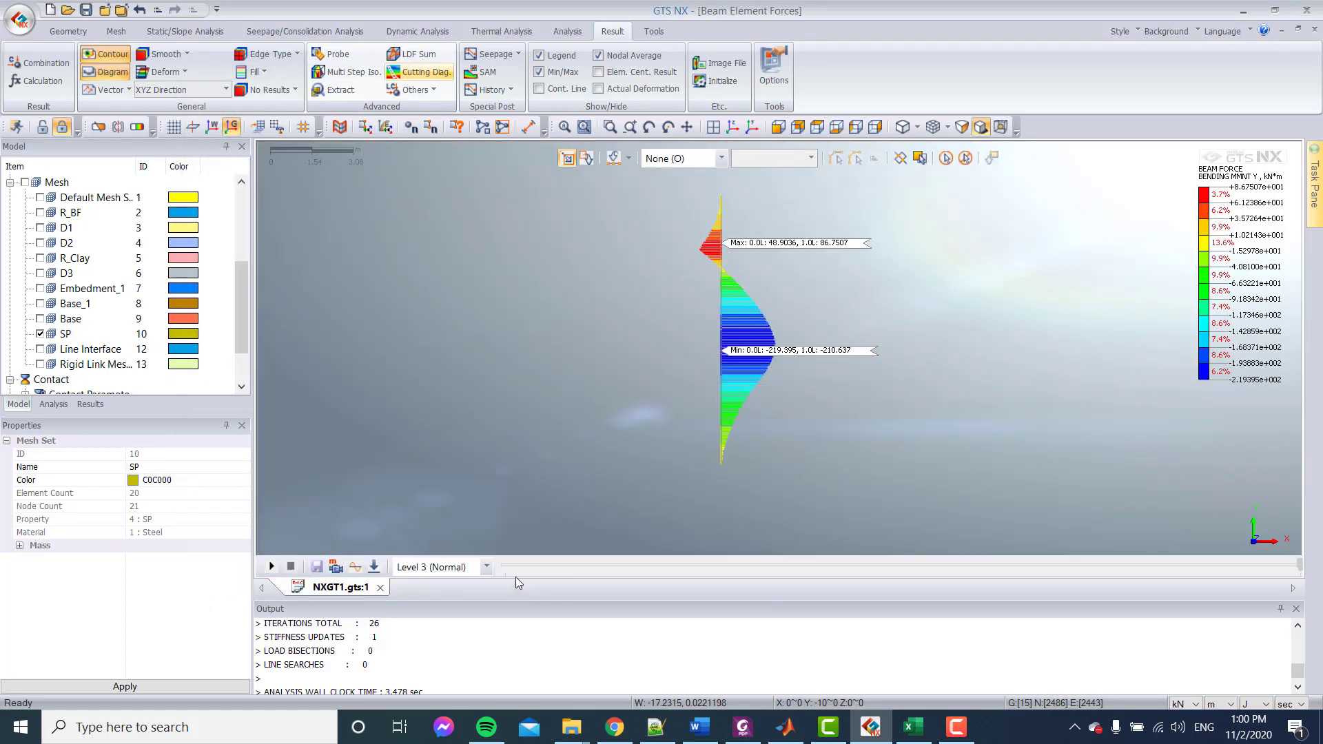
Return from the results to the modeling mode and show all mesh sets.
{"action": "left_click", "coordinate": [42, 126]}
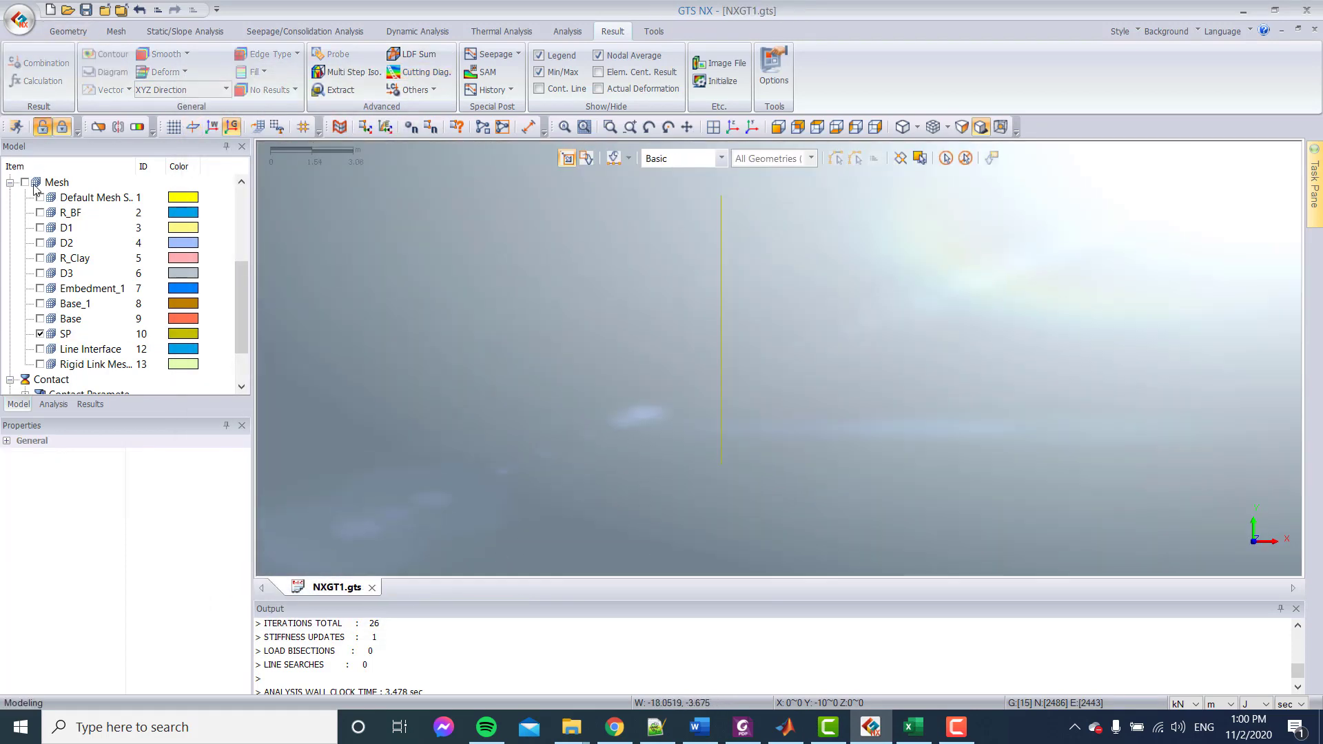
{"action": "left_click", "coordinate": [25, 181]}
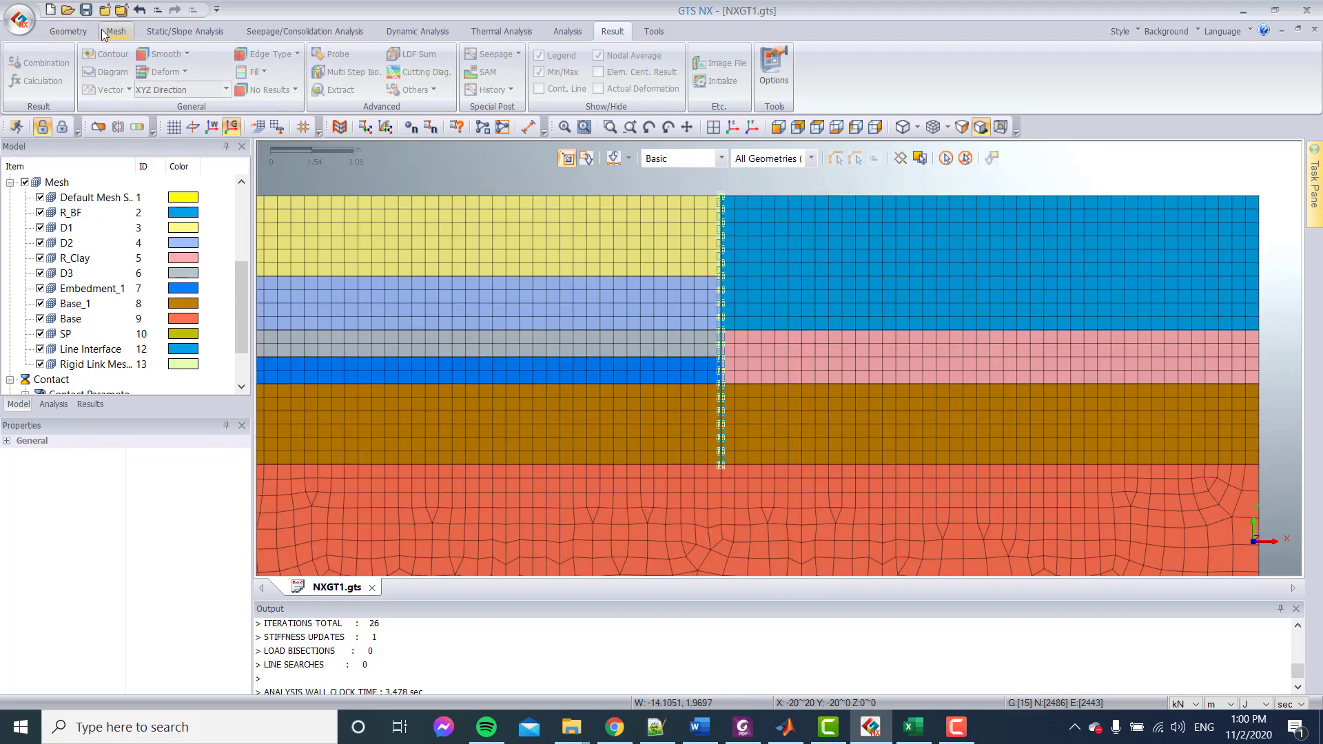
Add a Tx-only node constraint in a new boundary set Anchor_4m on the three sheet pile nodes at 4 m depth.
{"action": "left_click", "coordinate": [185, 31]}
{"action": "left_click", "coordinate": [432, 72]}
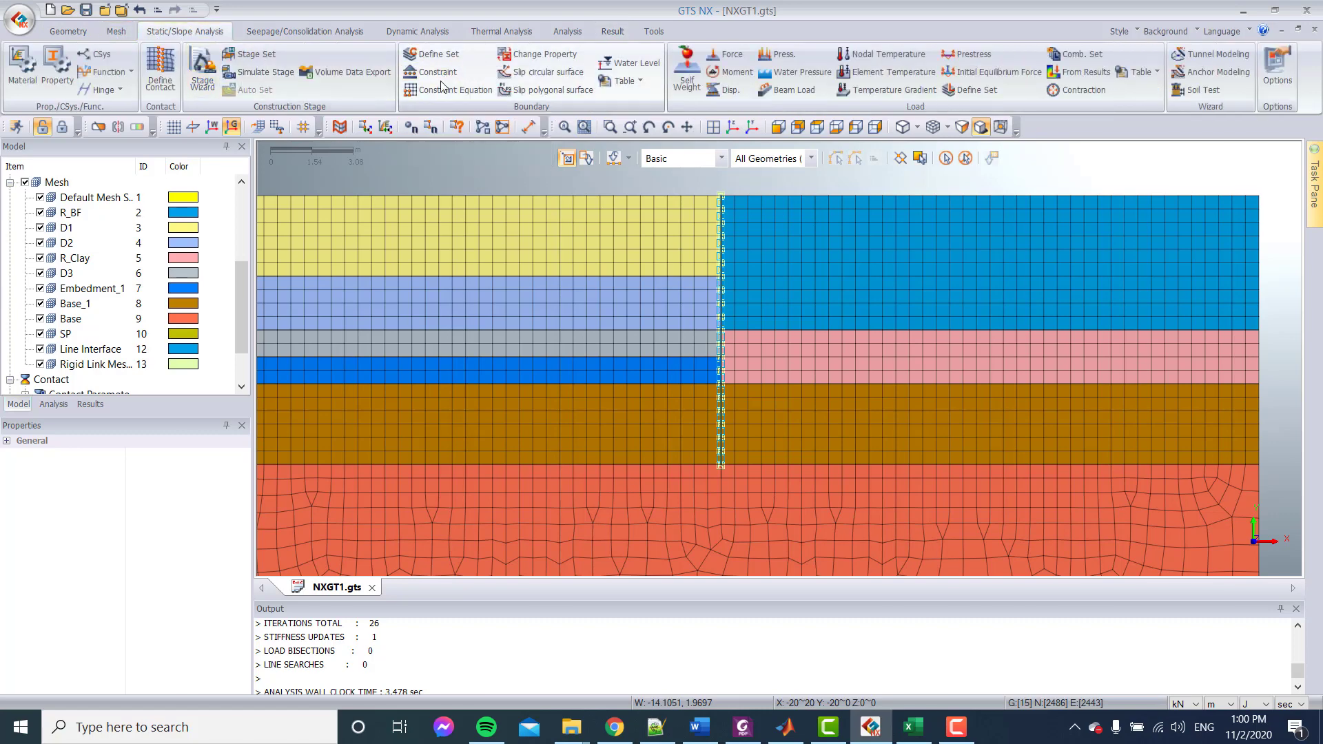
{"action": "left_click", "coordinate": [67, 180]}
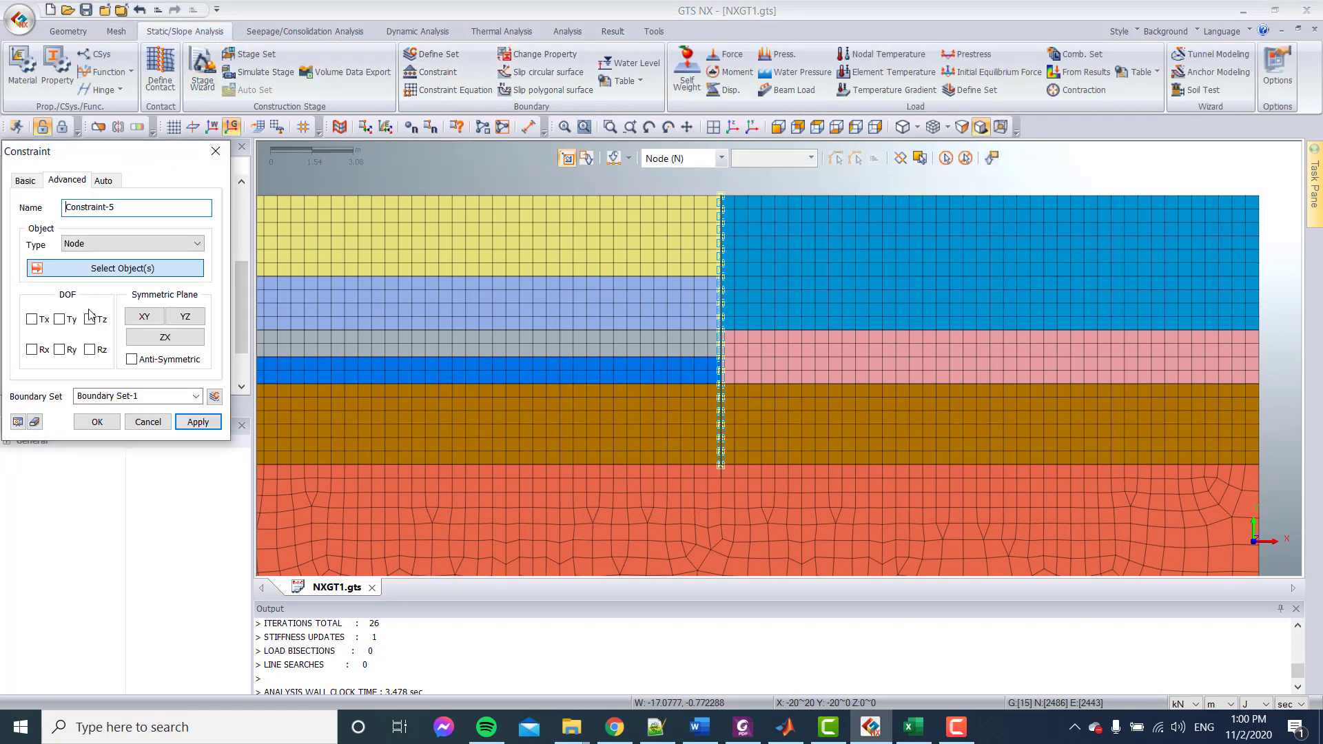
{"action": "left_click", "coordinate": [33, 320]}
{"action": "left_click", "coordinate": [161, 398]}
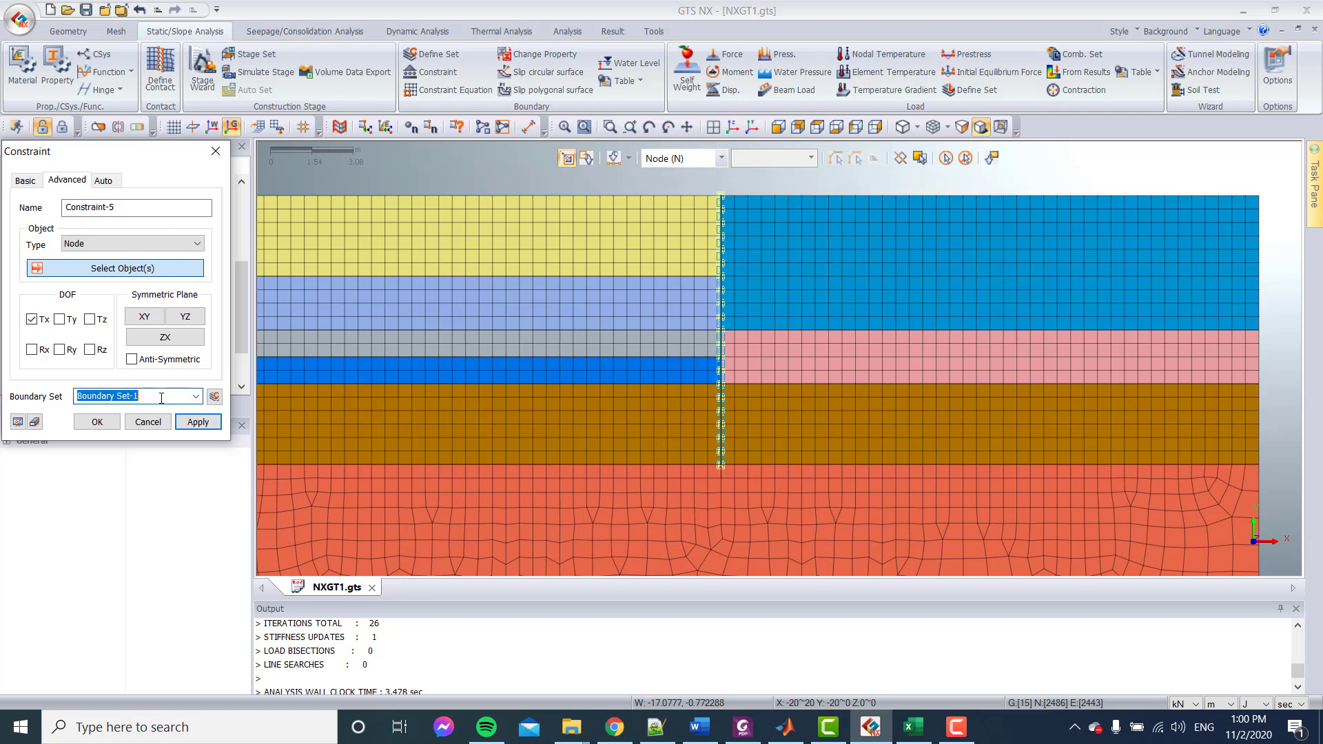
{"action": "type", "text": "Anchor_4m"}
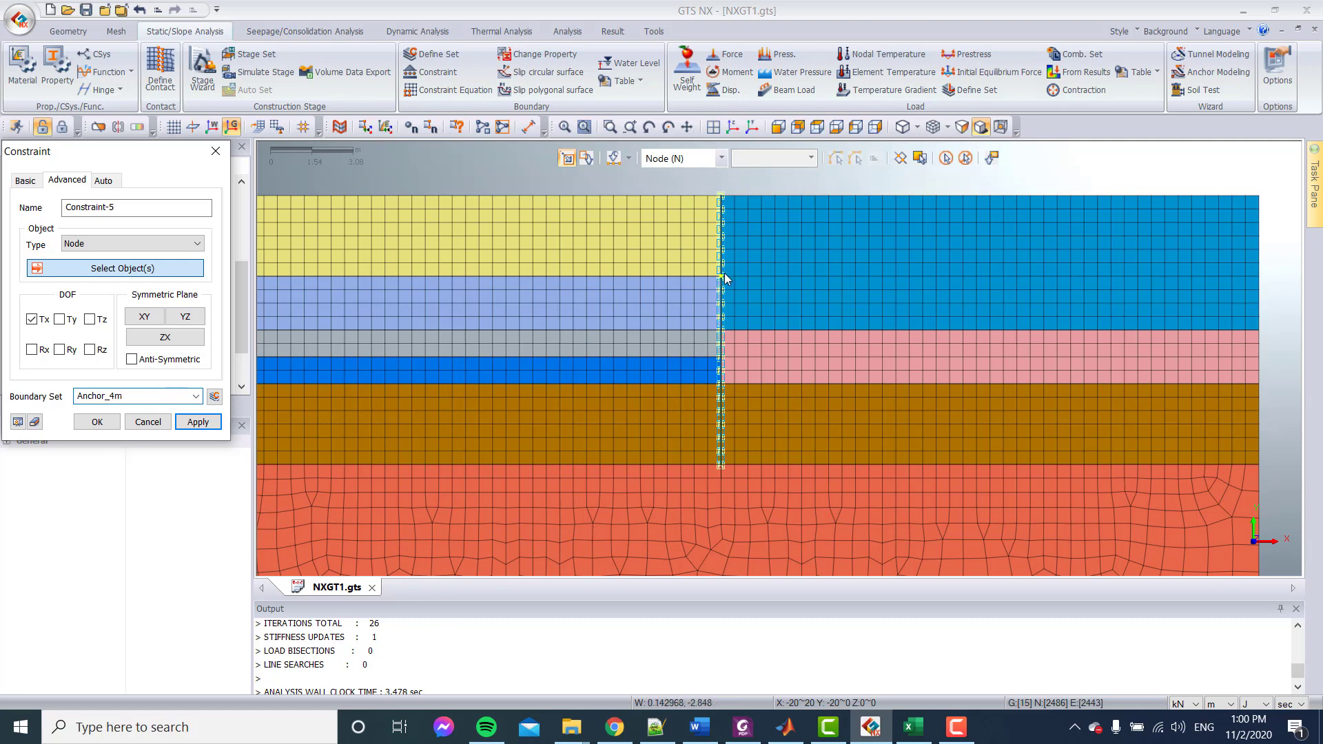
{"action": "scroll", "coordinate": [725, 298], "scroll_direction": "up", "scroll_amount": 1}
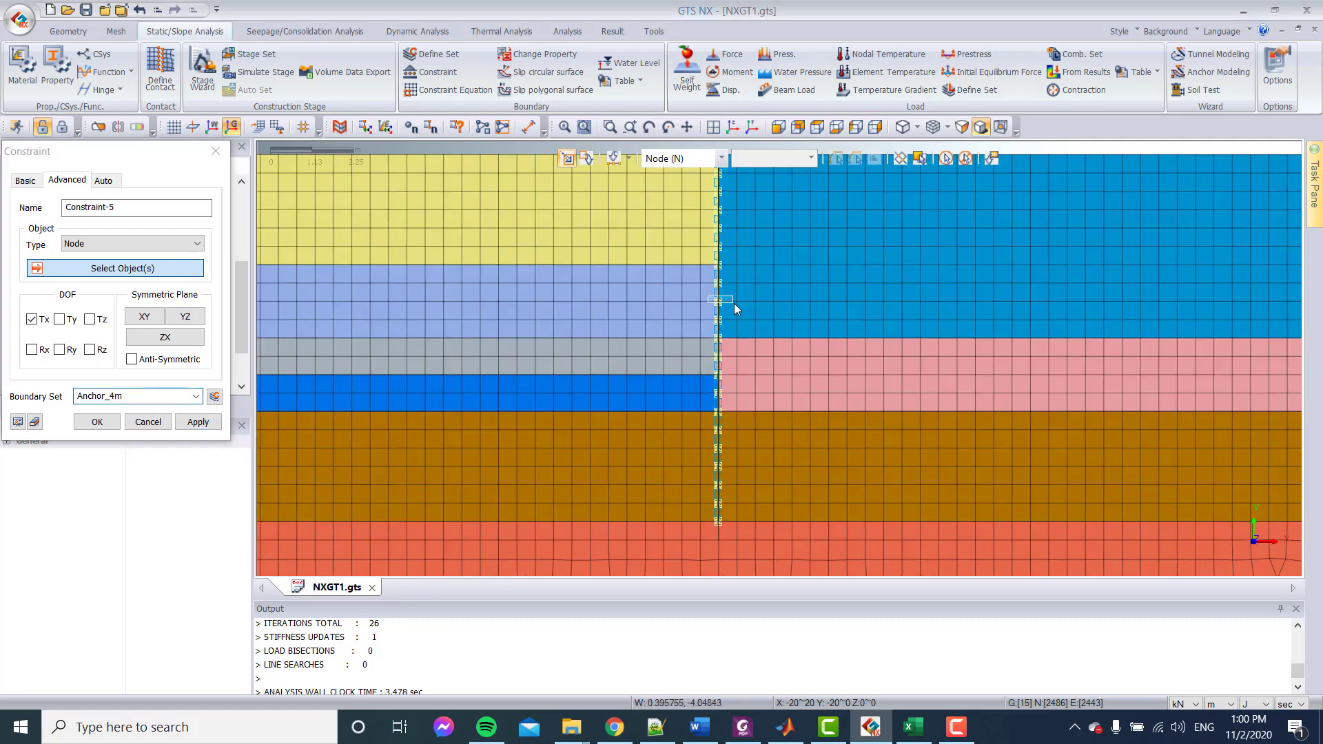
{"action": "left_click", "coordinate": [733, 304]}
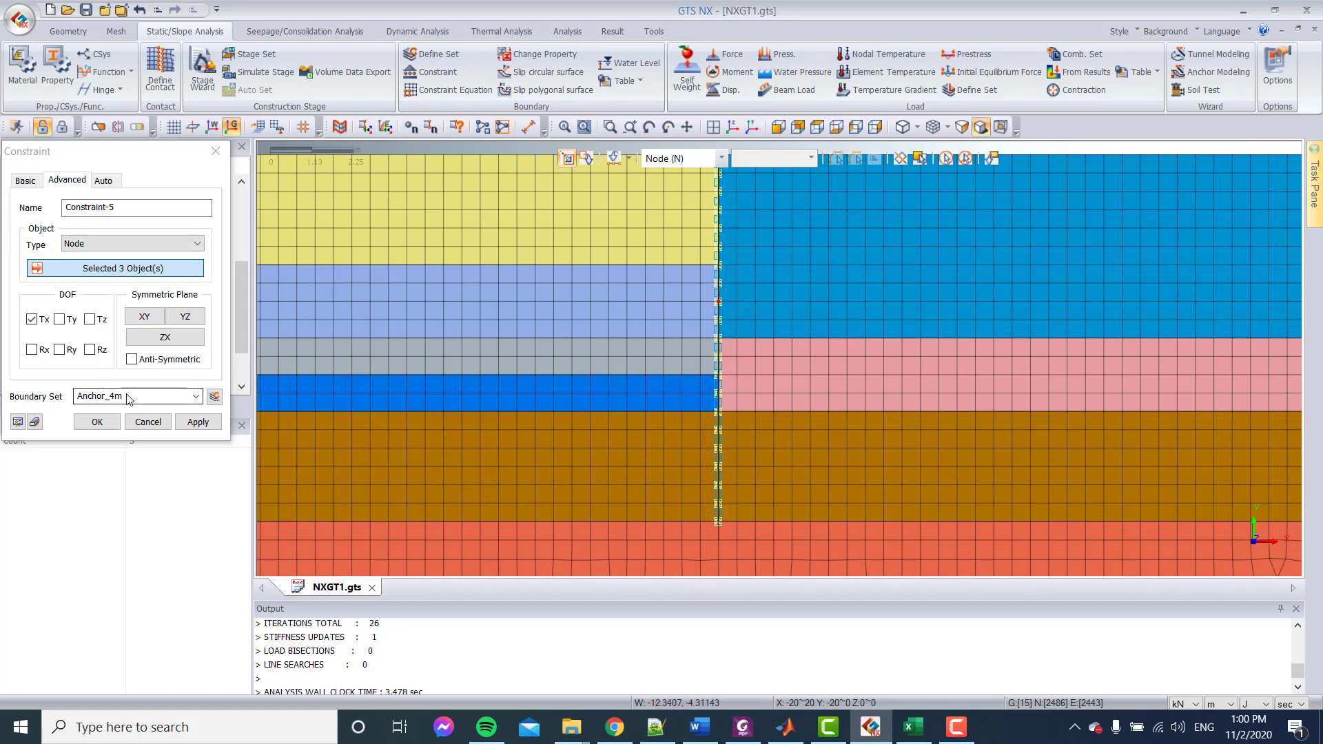
{"action": "left_click", "coordinate": [197, 422]}
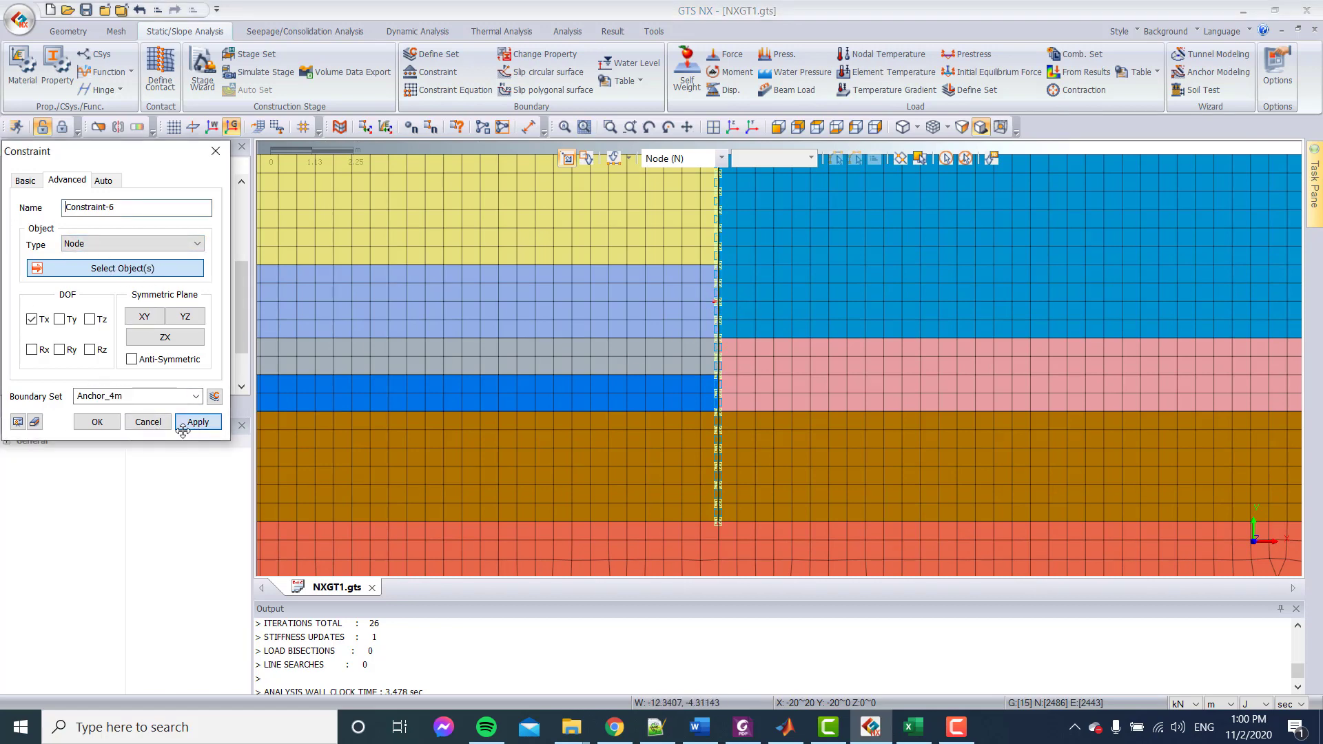
Activate the Anchor_4m boundary set in construction stage d2, then save and close the stage definition.
{"action": "left_click", "coordinate": [148, 421]}
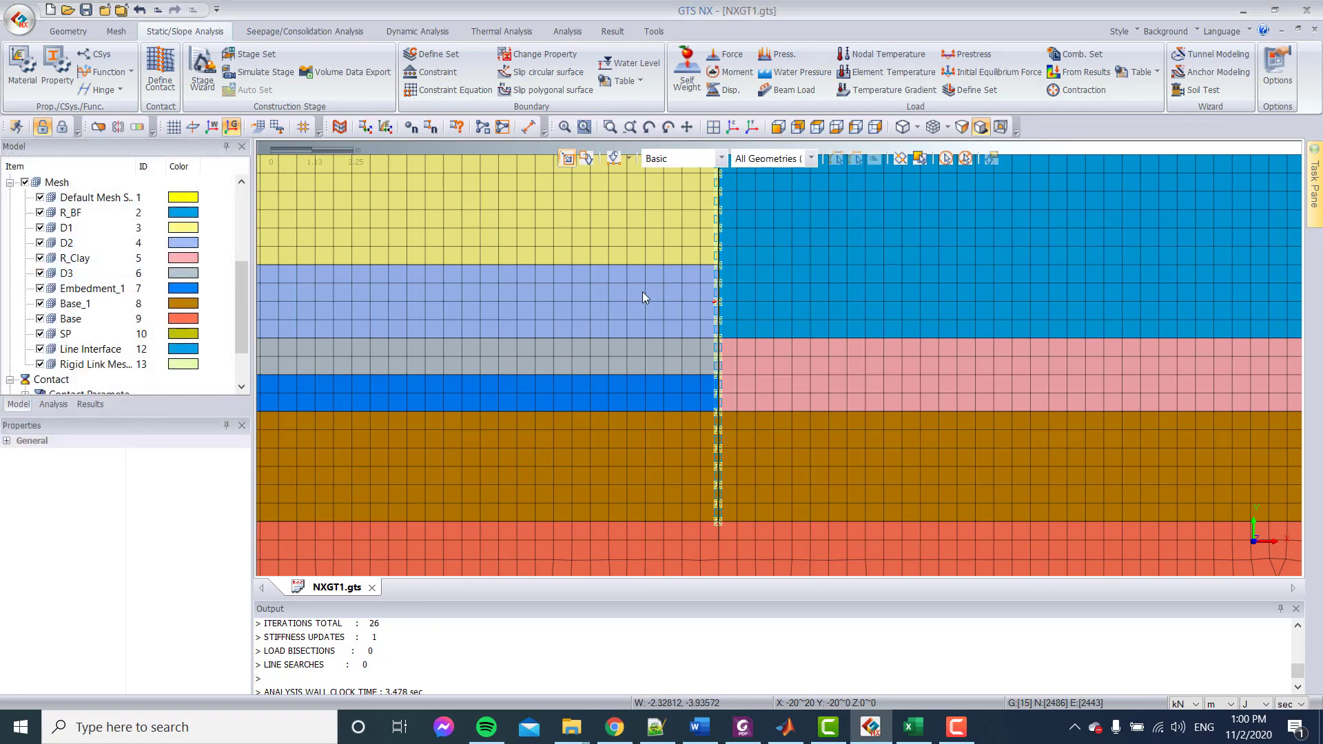
{"action": "left_click", "coordinate": [54, 405]}
{"action": "scroll", "coordinate": [76, 324], "scroll_direction": "down", "scroll_amount": 2}
{"action": "right_click", "coordinate": [81, 319]}
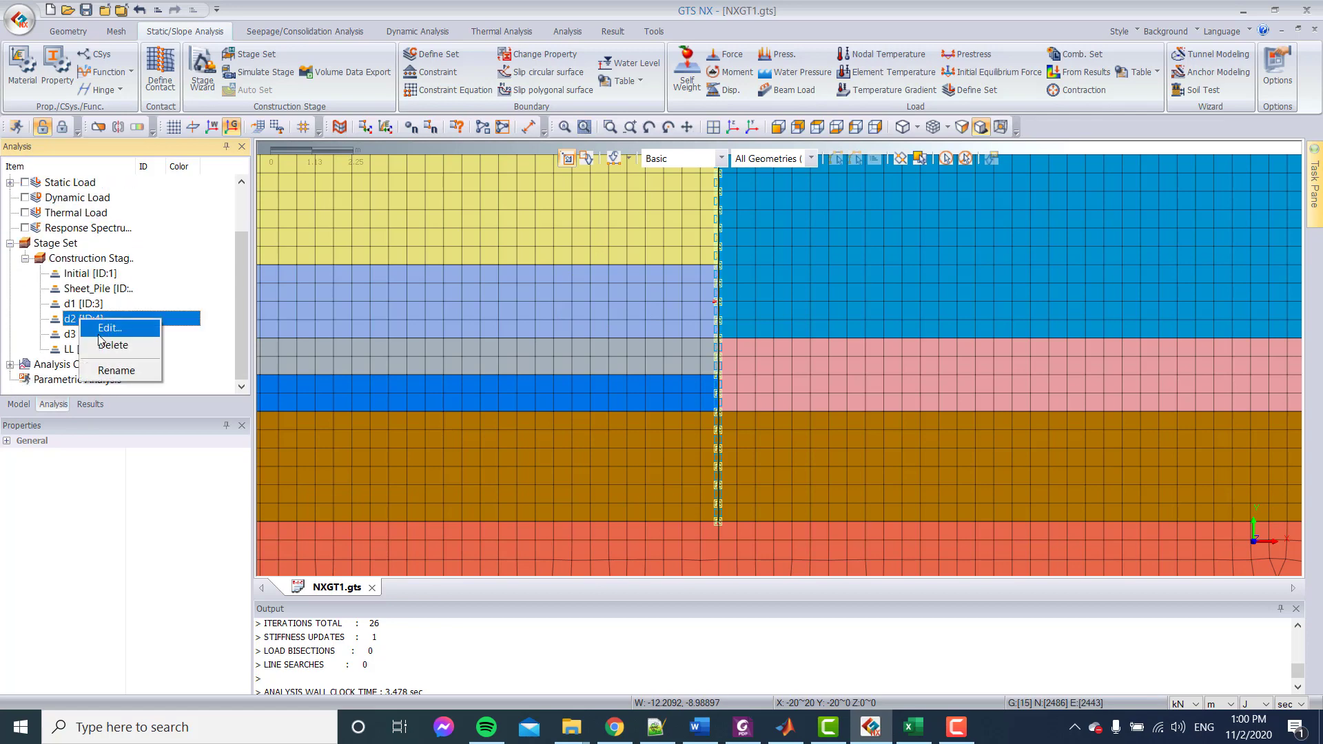
{"action": "left_click", "coordinate": [98, 331]}
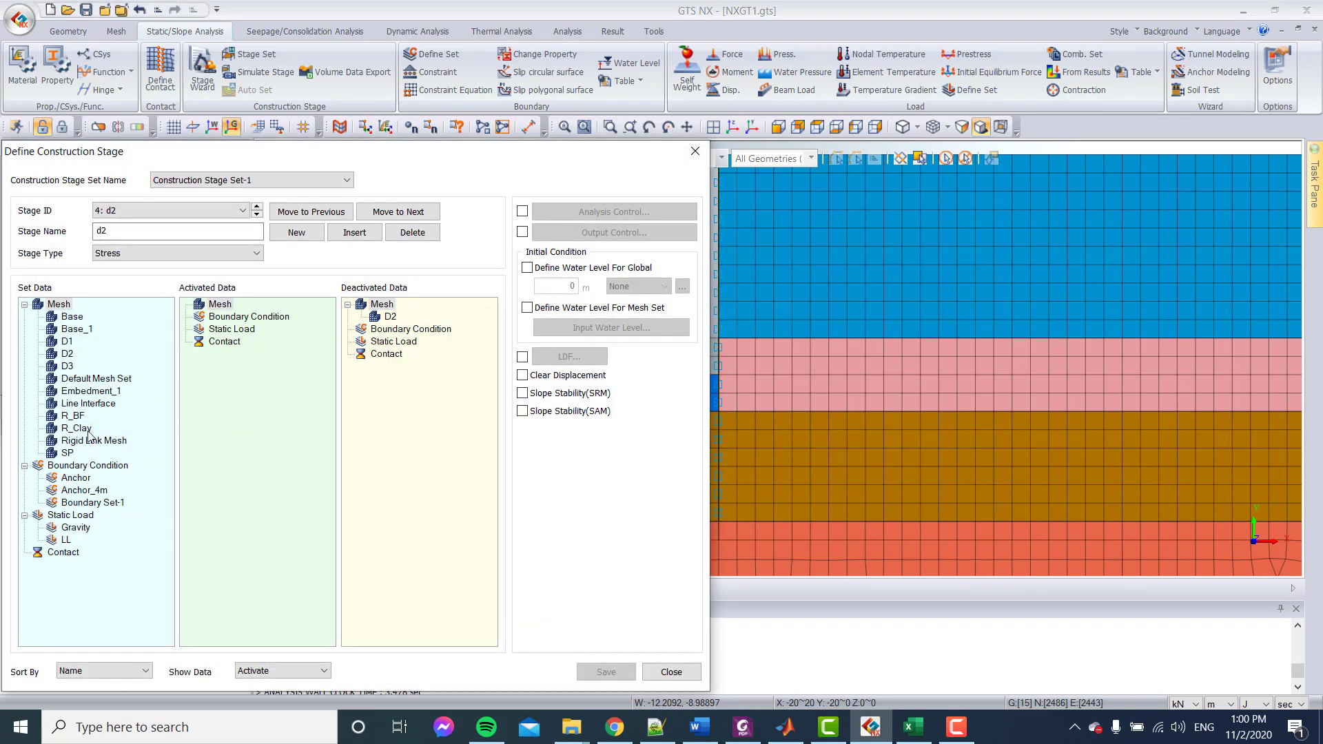
{"action": "left_click", "coordinate": [83, 504]}
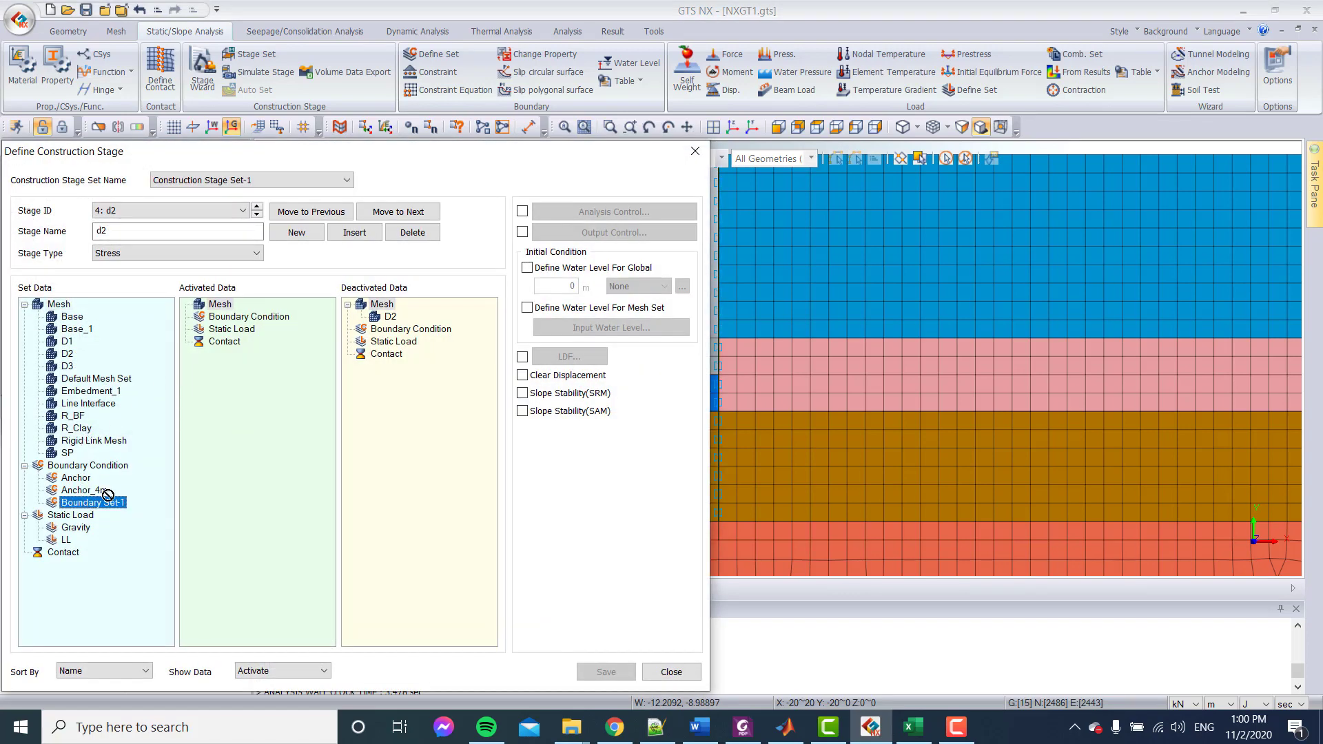
{"action": "left_click_drag", "start_coordinate": [103, 491], "coordinate": [221, 455]}
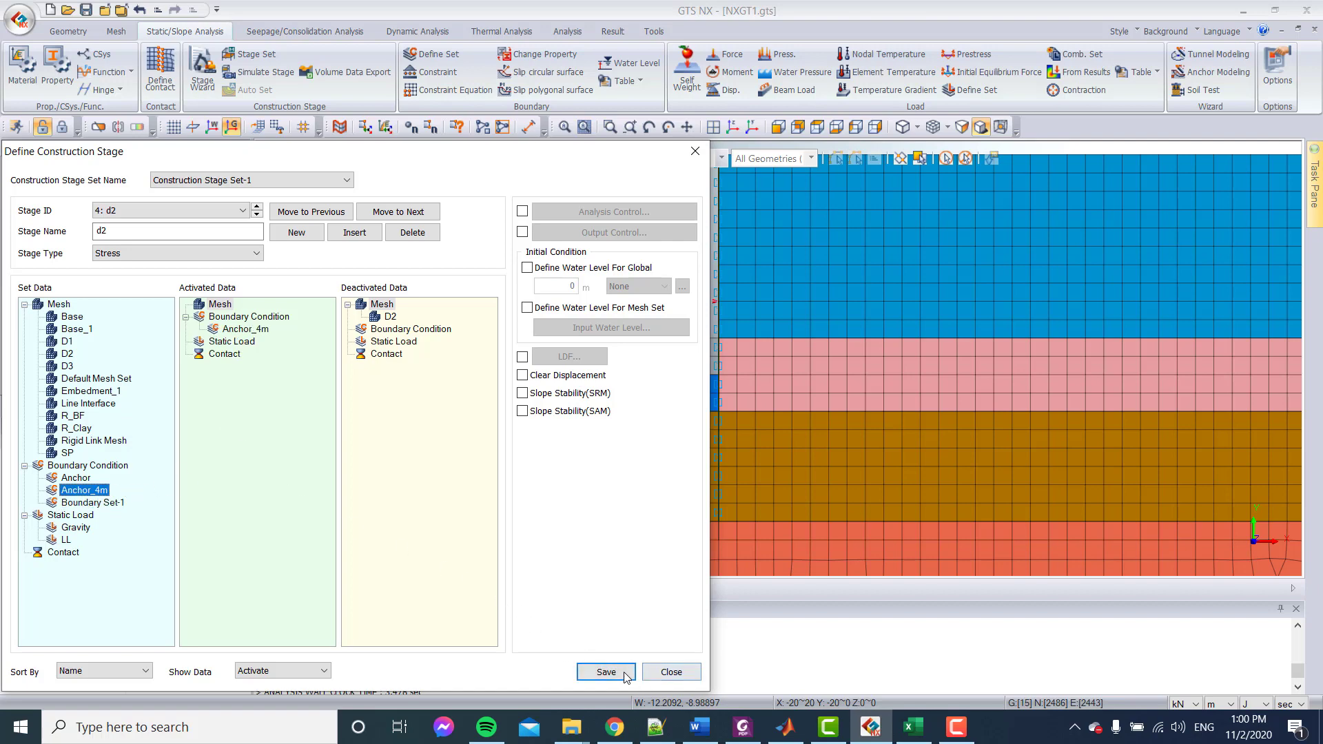
{"action": "left_click", "coordinate": [606, 672]}
{"action": "left_click", "coordinate": [671, 672]}
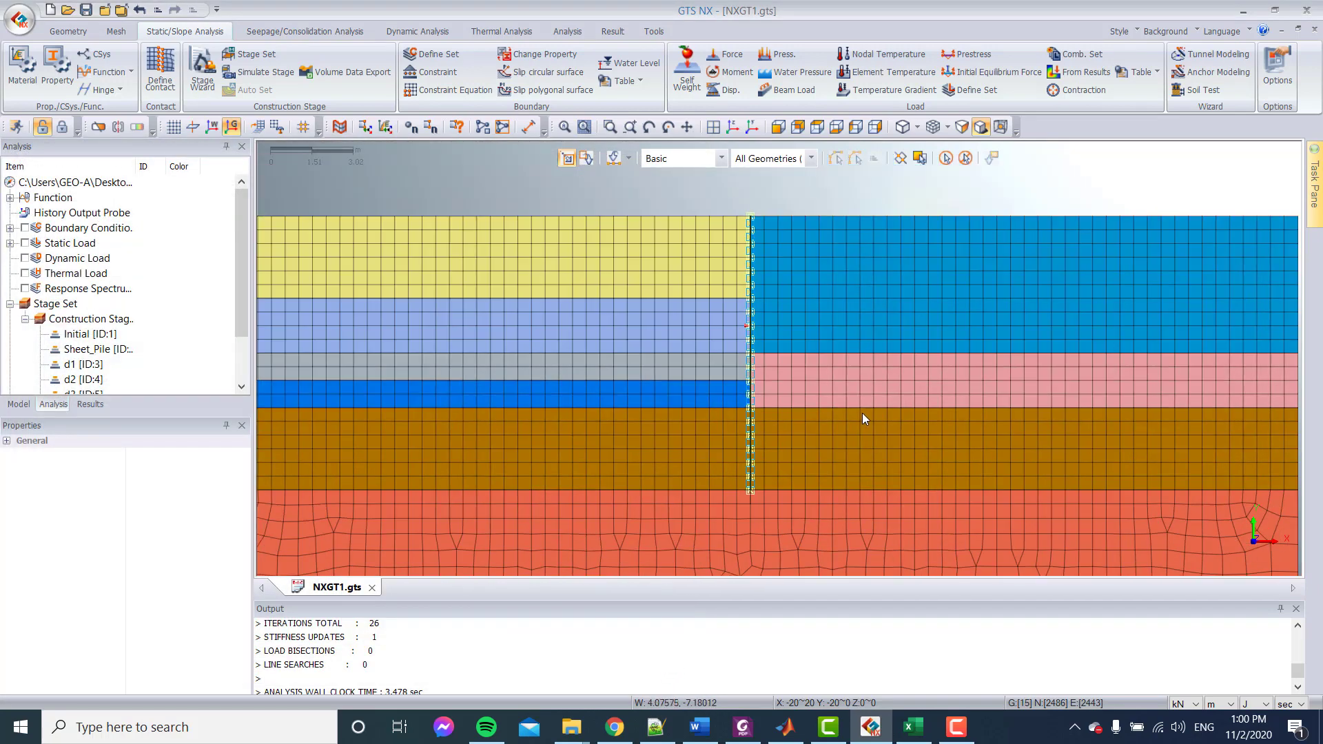
Set the analysis control options to 12 processors and enable GPU acceleration.
{"action": "left_click", "coordinate": [17, 127]}
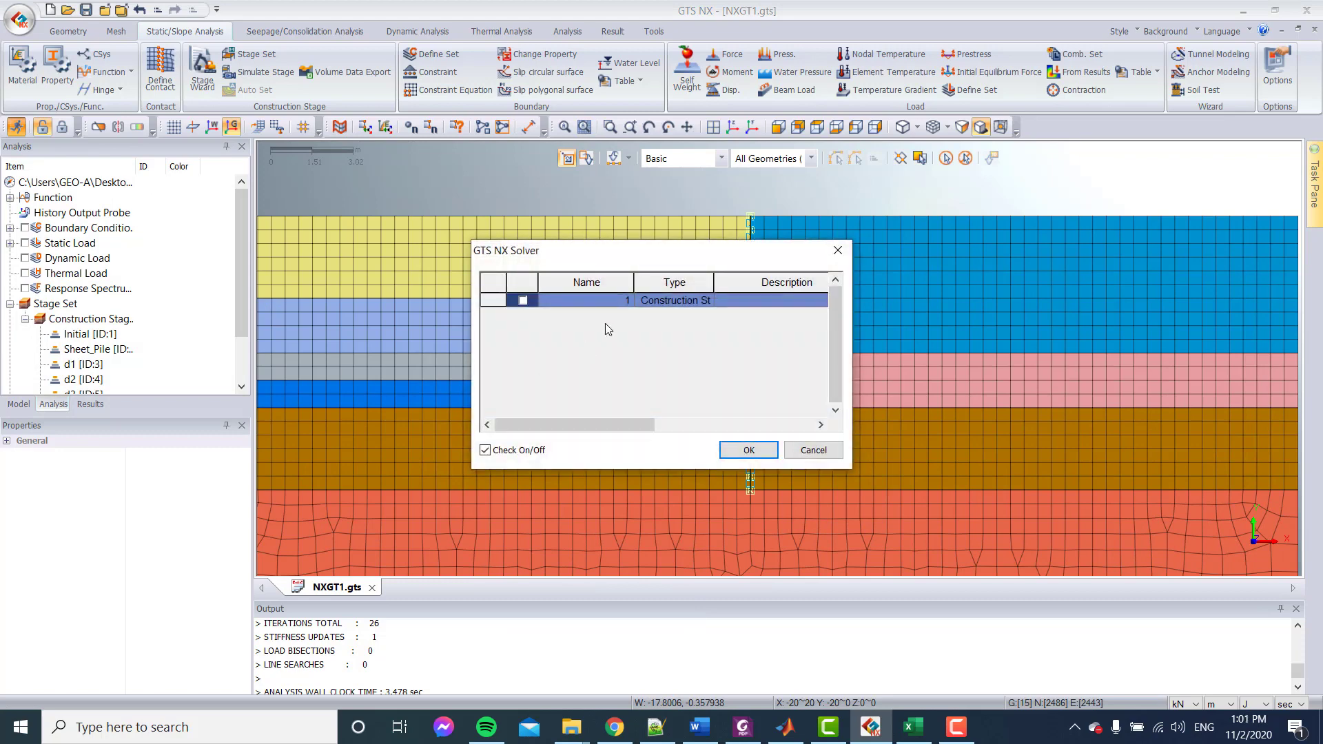
{"action": "left_click", "coordinate": [814, 446]}
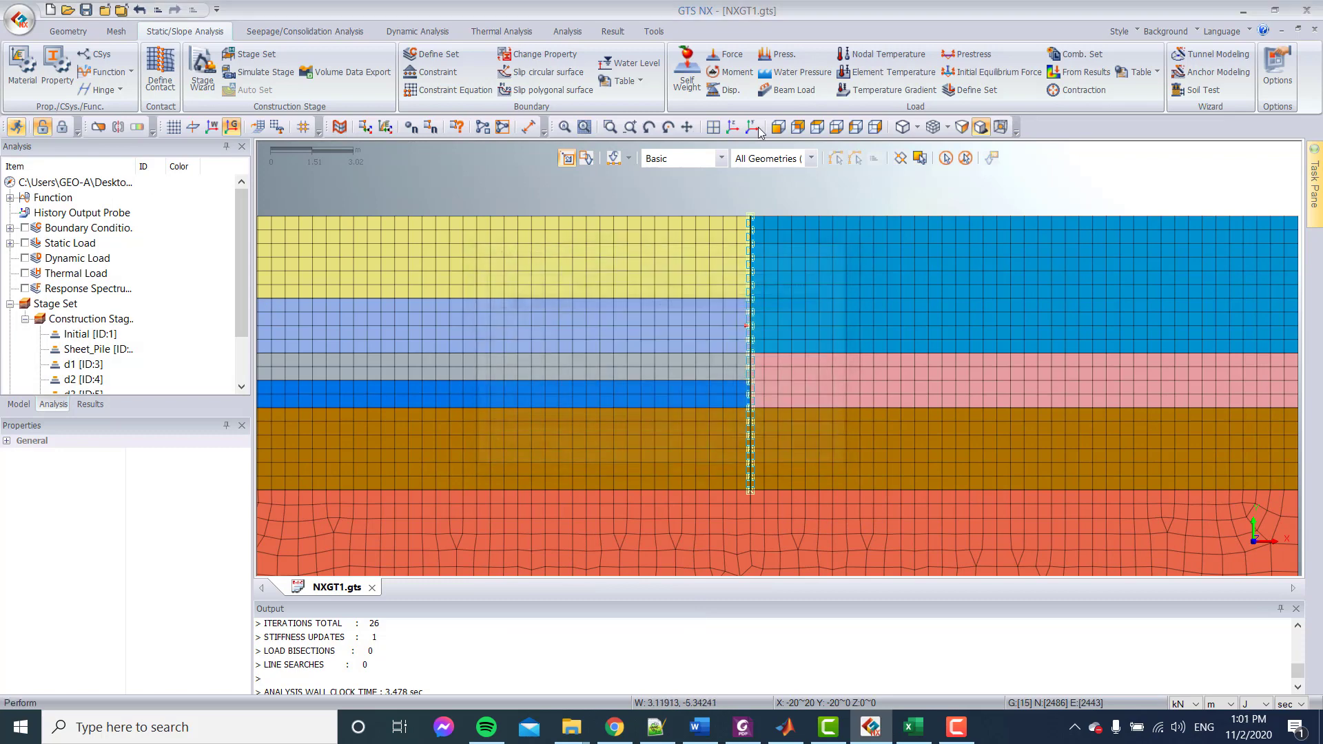
{"action": "left_click", "coordinate": [654, 31]}
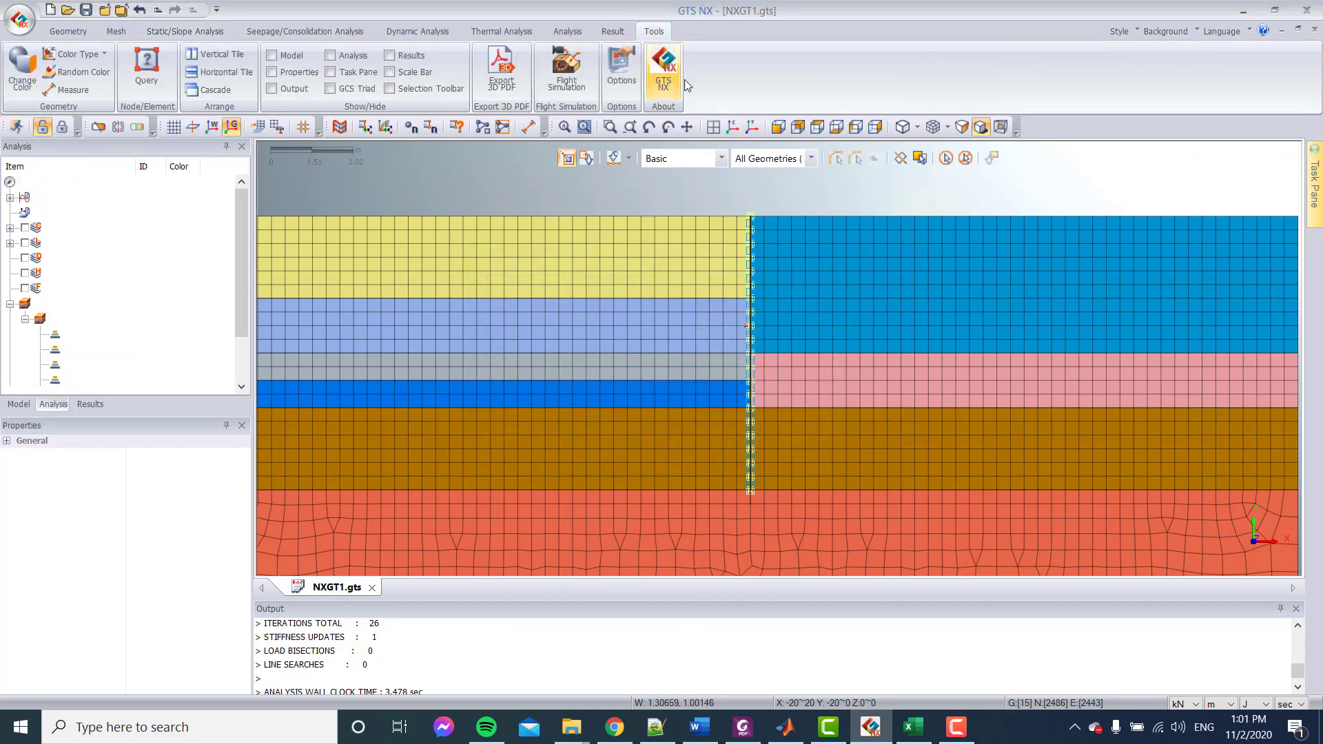
{"action": "left_click", "coordinate": [629, 72]}
{"action": "left_click", "coordinate": [687, 160]}
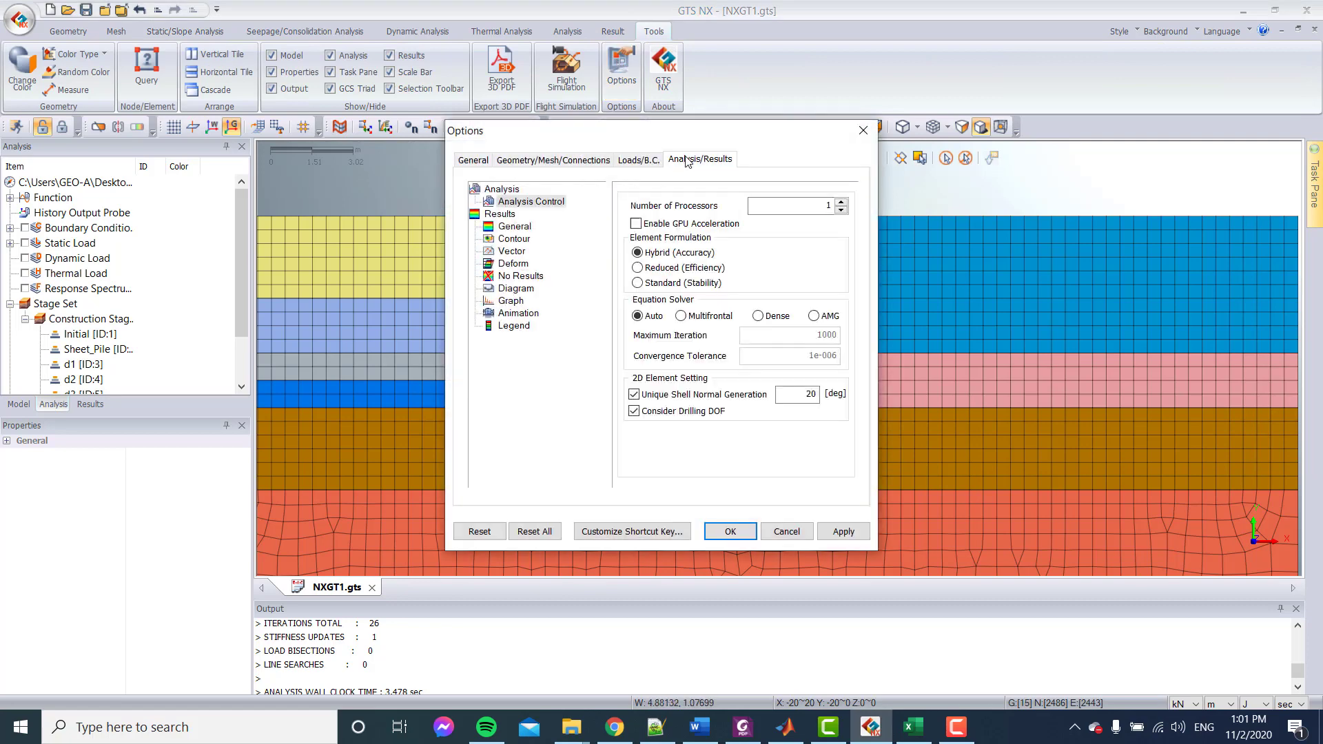
{"action": "left_click", "coordinate": [776, 204]}
{"action": "left_click", "coordinate": [659, 227]}
{"action": "left_click", "coordinate": [853, 530]}
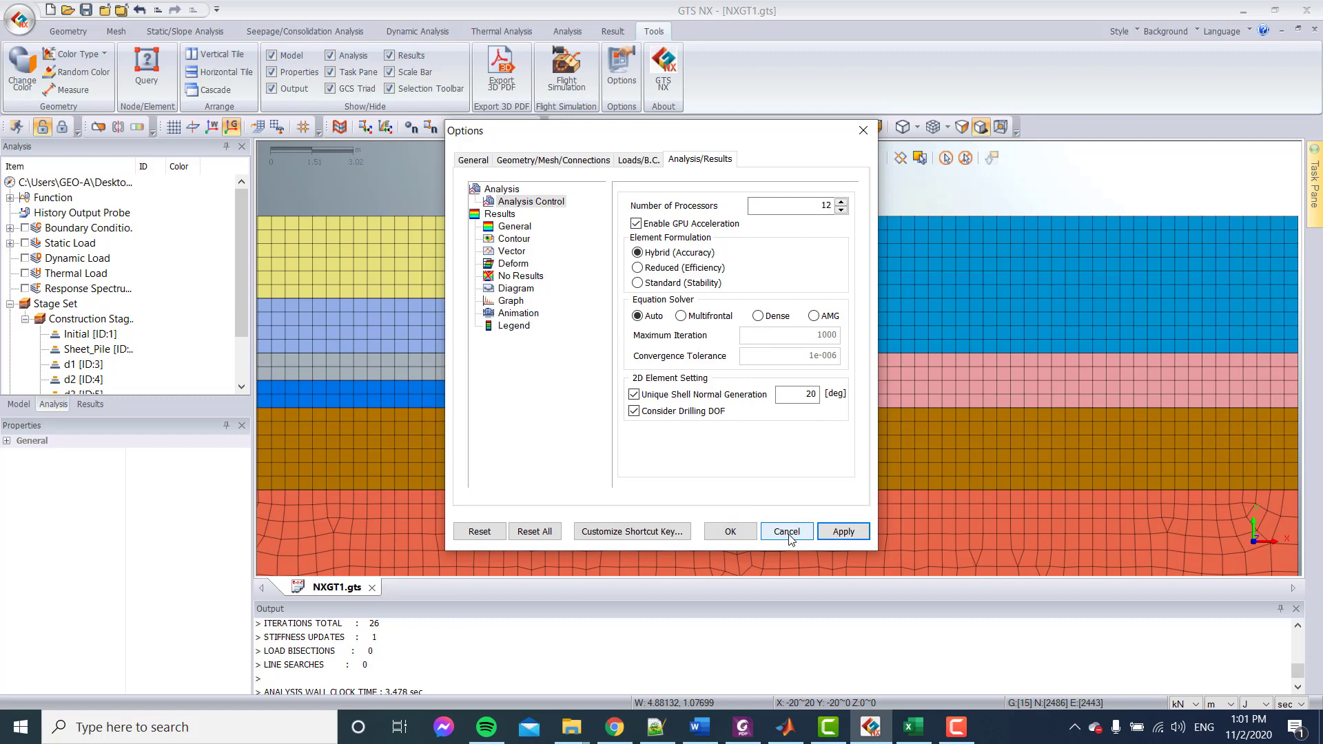
{"action": "left_click", "coordinate": [736, 537]}
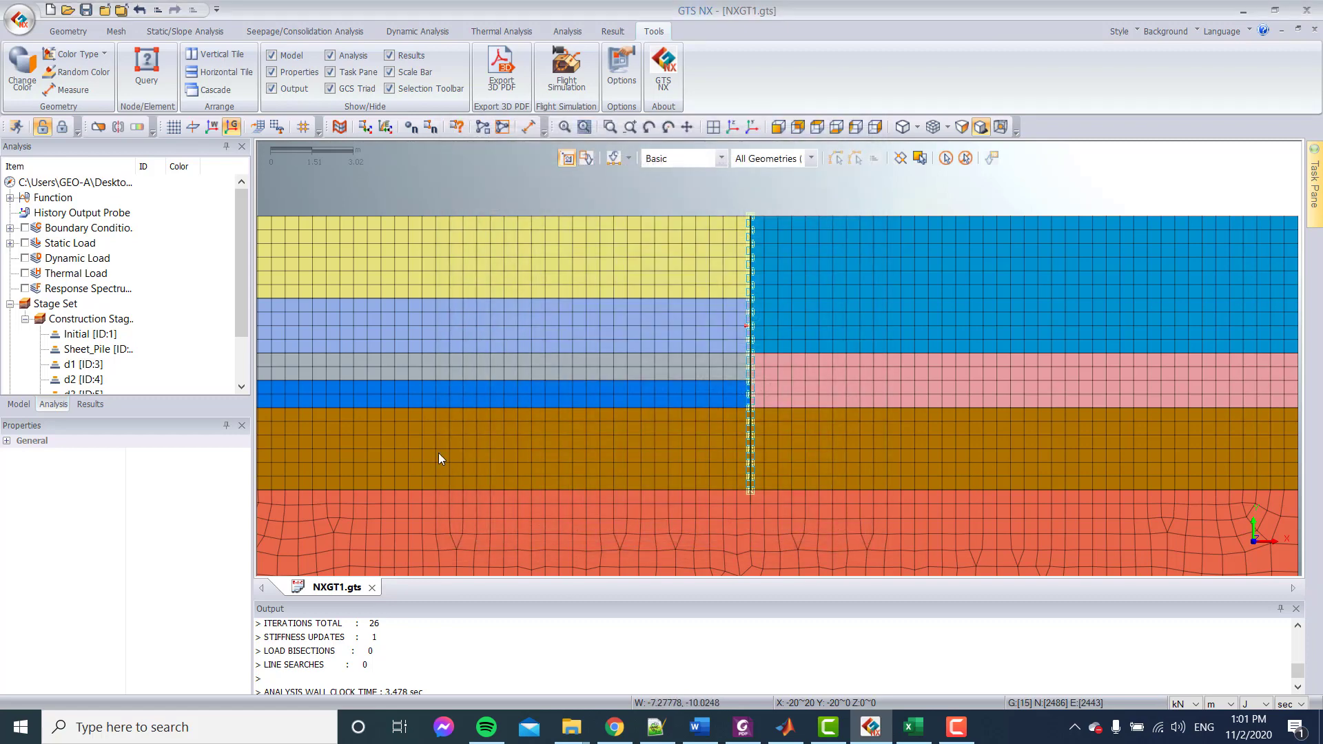
Run the construction stage analysis and follow the solver messages in an enlarged output area, restoring its size at the end.
{"action": "left_click", "coordinate": [13, 128]}
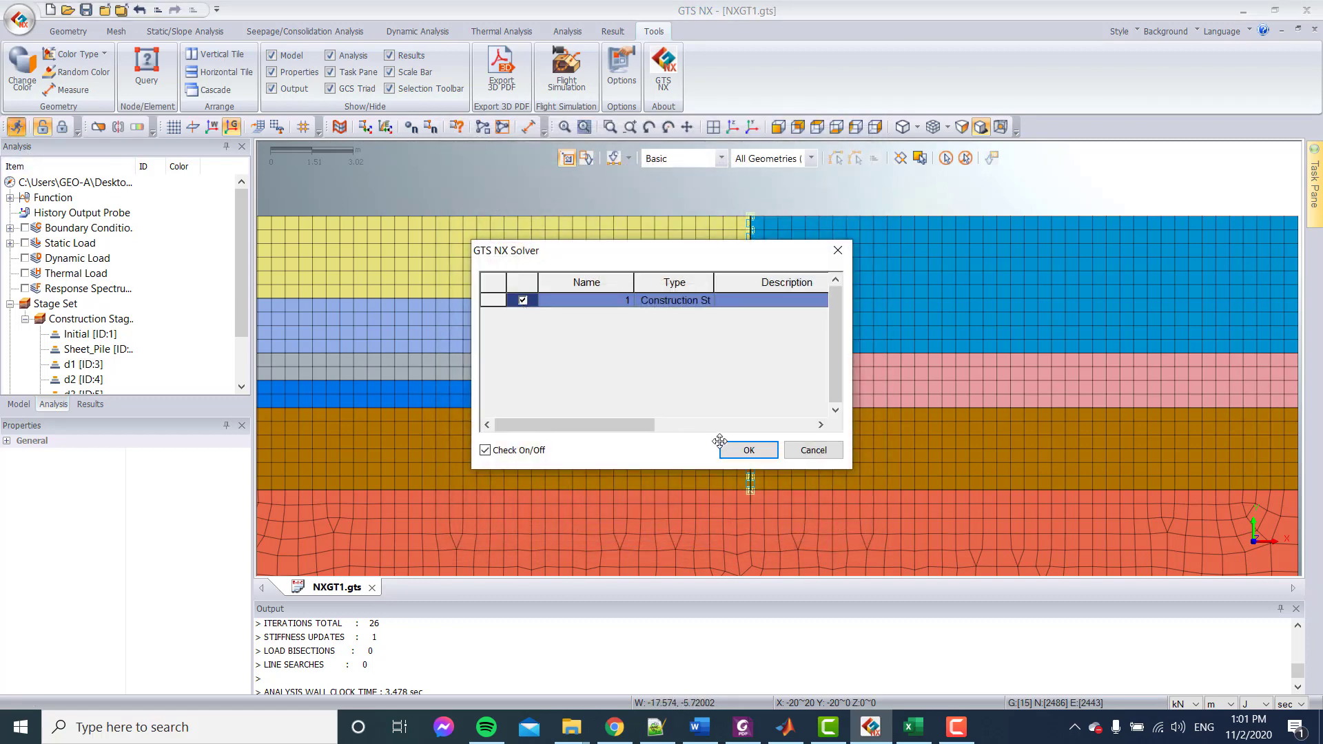
{"action": "left_click", "coordinate": [749, 450]}
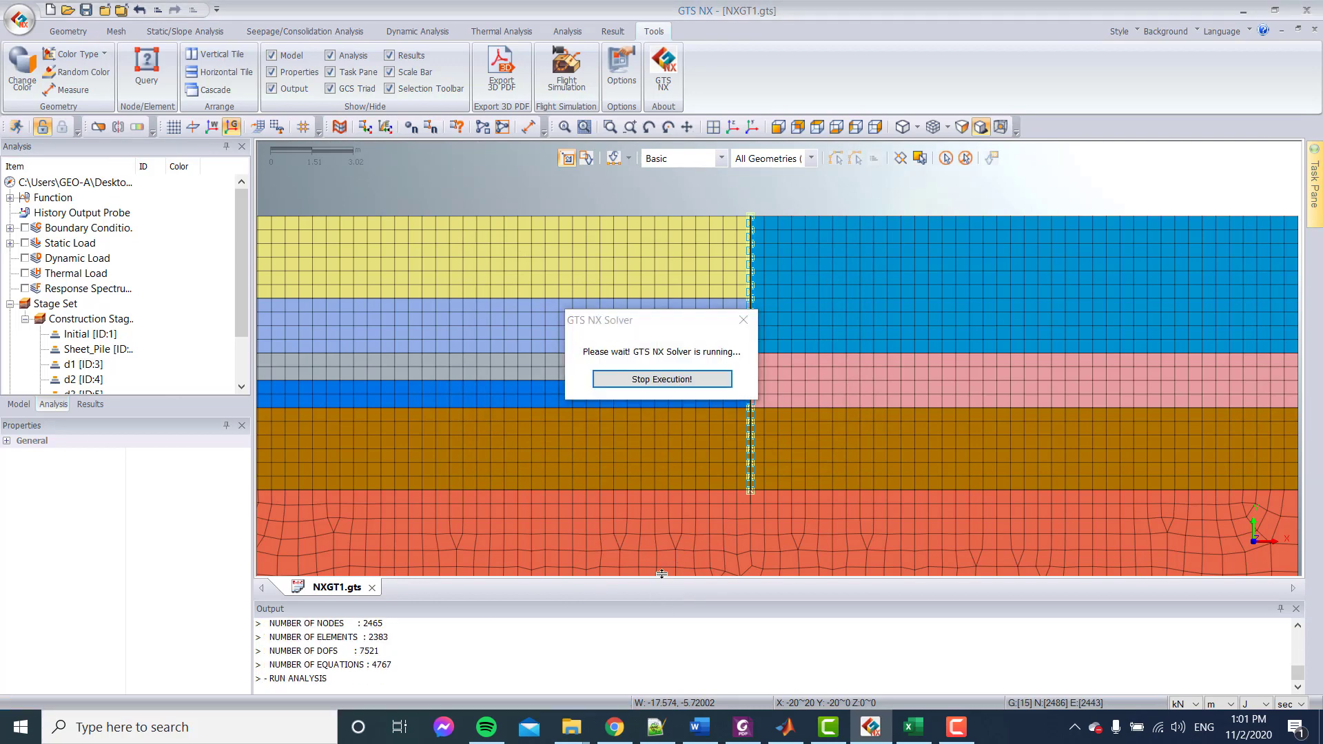
{"action": "left_click_drag", "start_coordinate": [662, 574], "coordinate": [661, 307]}
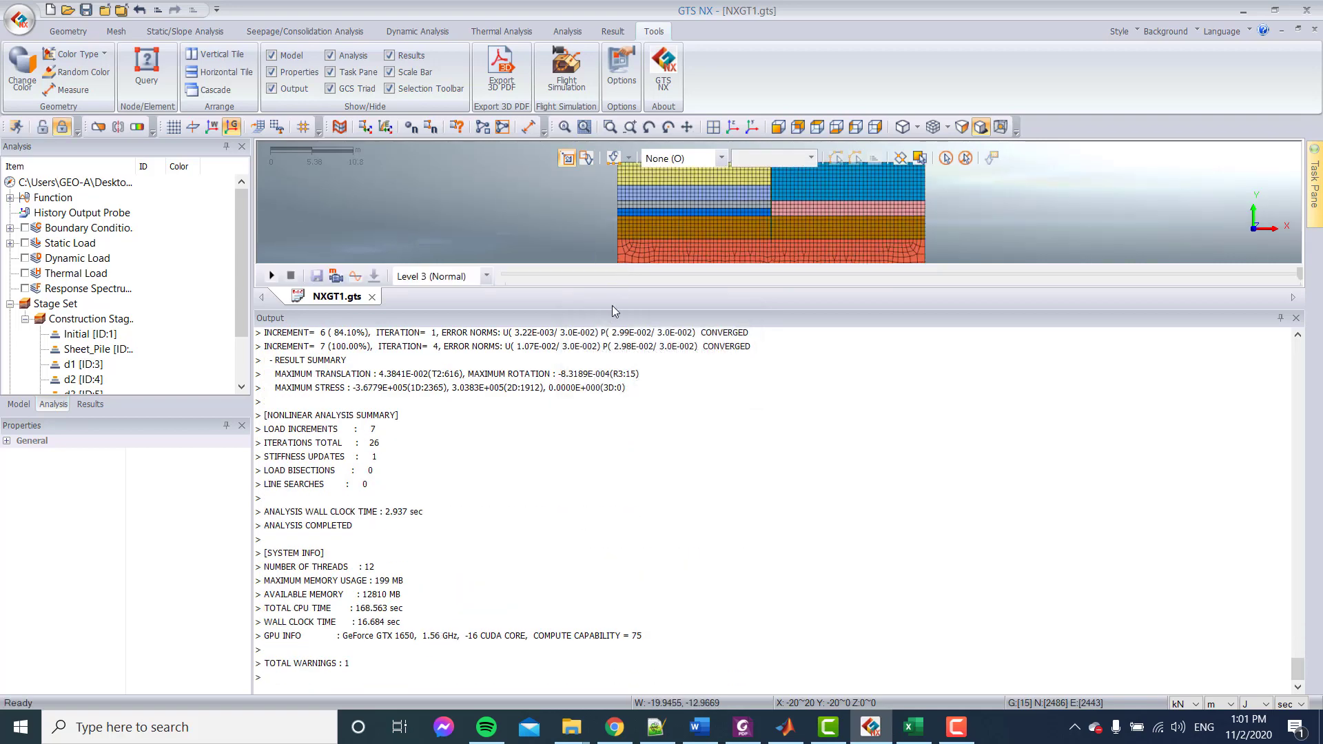
{"action": "left_click_drag", "start_coordinate": [612, 307], "coordinate": [669, 624]}
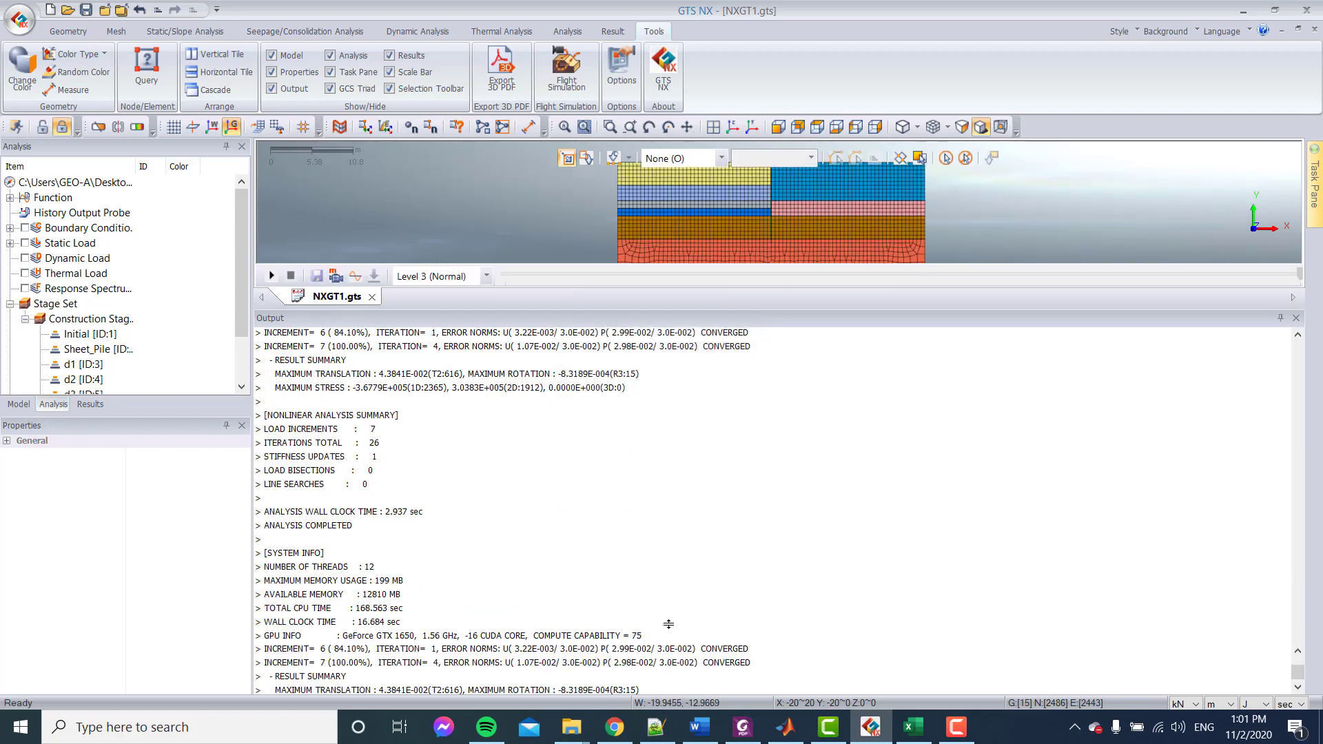
{"action": "scroll", "coordinate": [124, 336], "scroll_direction": "down", "scroll_amount": 2}
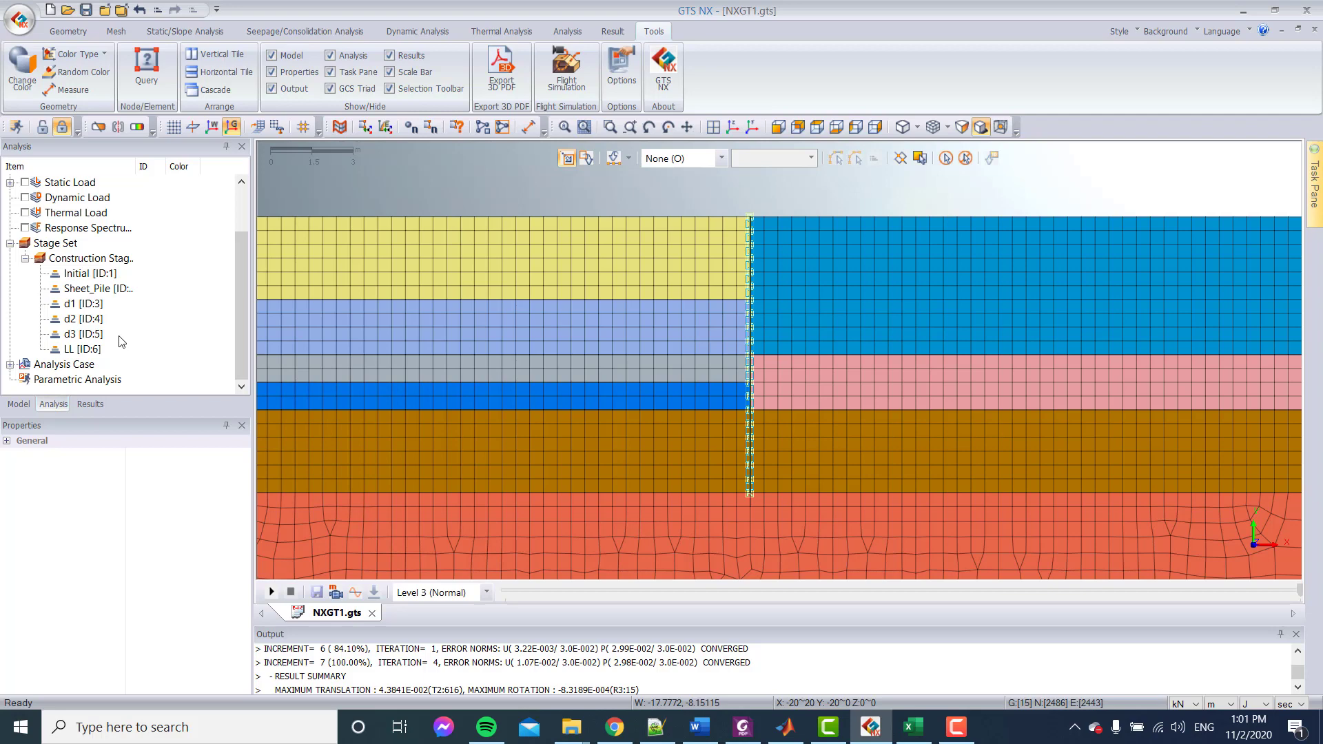
Display the TX translation contour for the INCR=7 results of stage LL.
{"action": "left_click", "coordinate": [82, 405]}
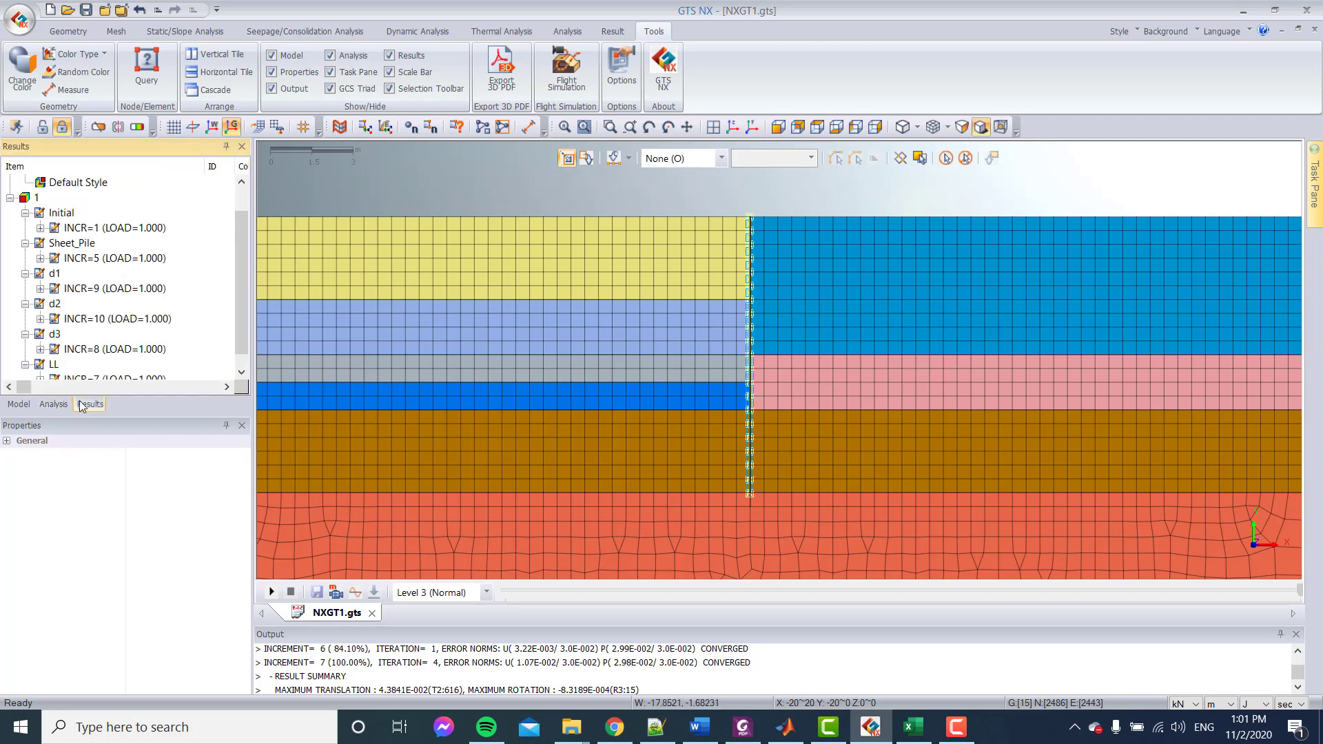
{"action": "scroll", "coordinate": [38, 312], "scroll_direction": "down", "scroll_amount": 1}
{"action": "left_click", "coordinate": [41, 364]}
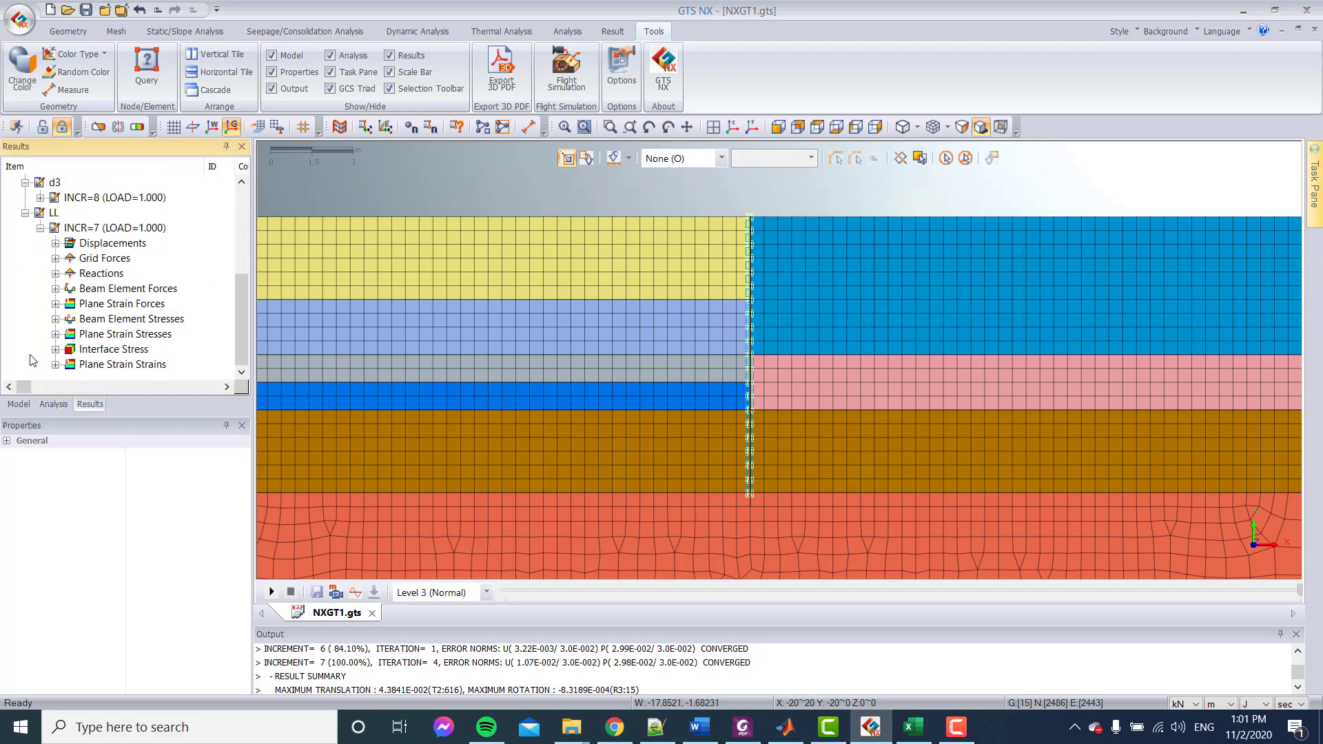
{"action": "left_click", "coordinate": [56, 243]}
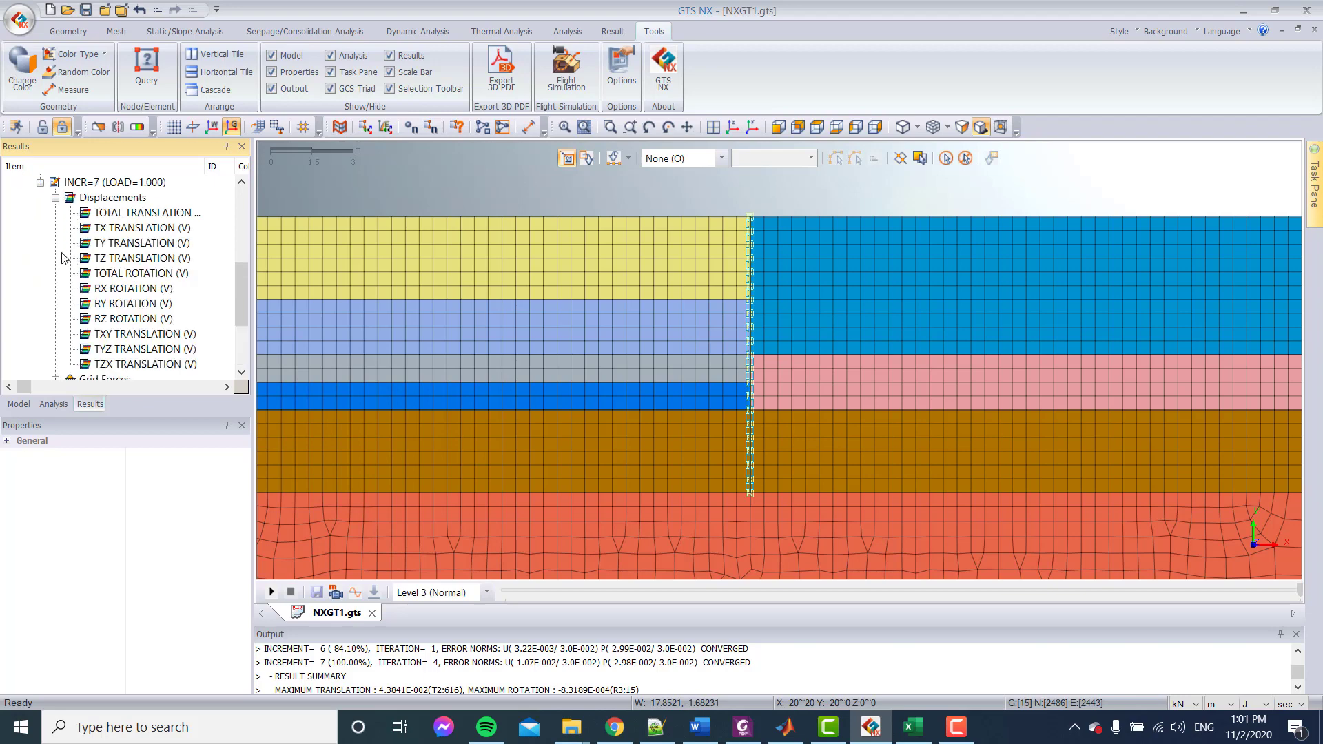
{"action": "double_click", "coordinate": [87, 229]}
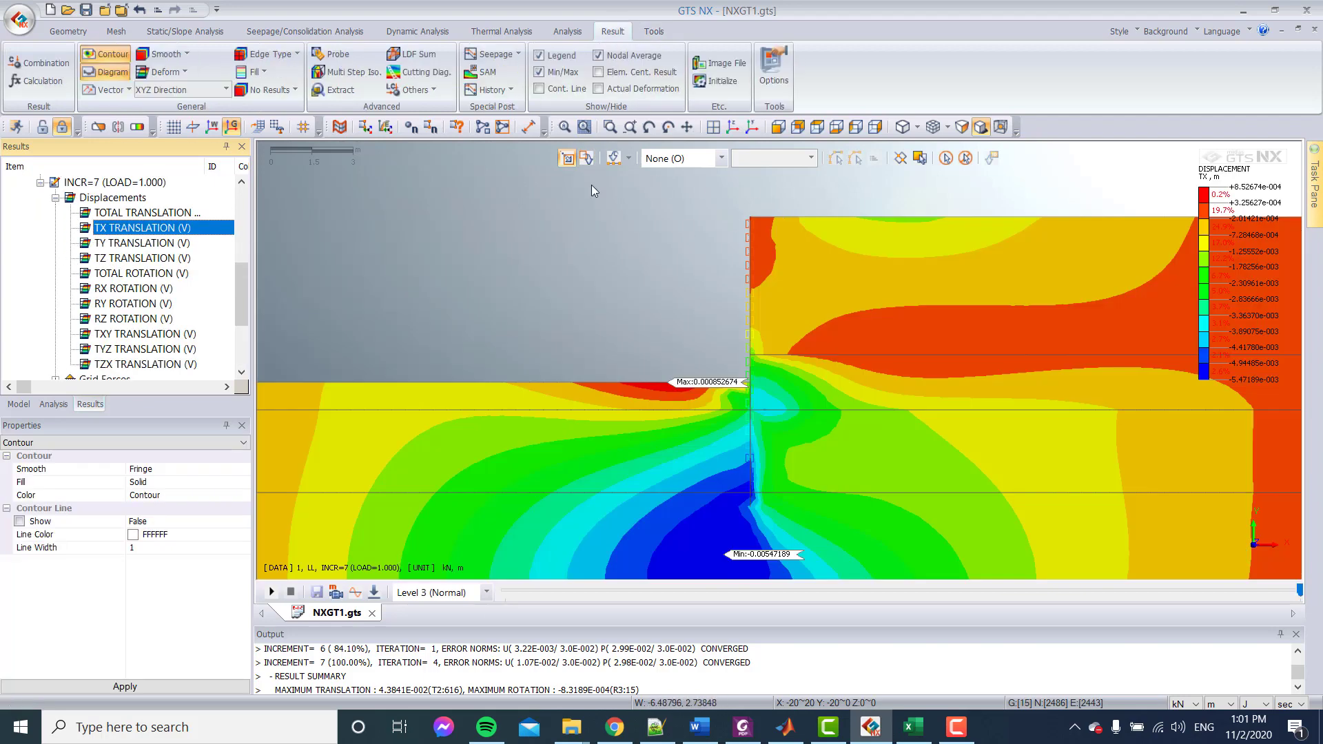
Examine the TX displacements around the sheet pile and probe the value at the node on top of the wall.
{"action": "scroll", "coordinate": [699, 279], "scroll_direction": "down", "scroll_amount": 3}
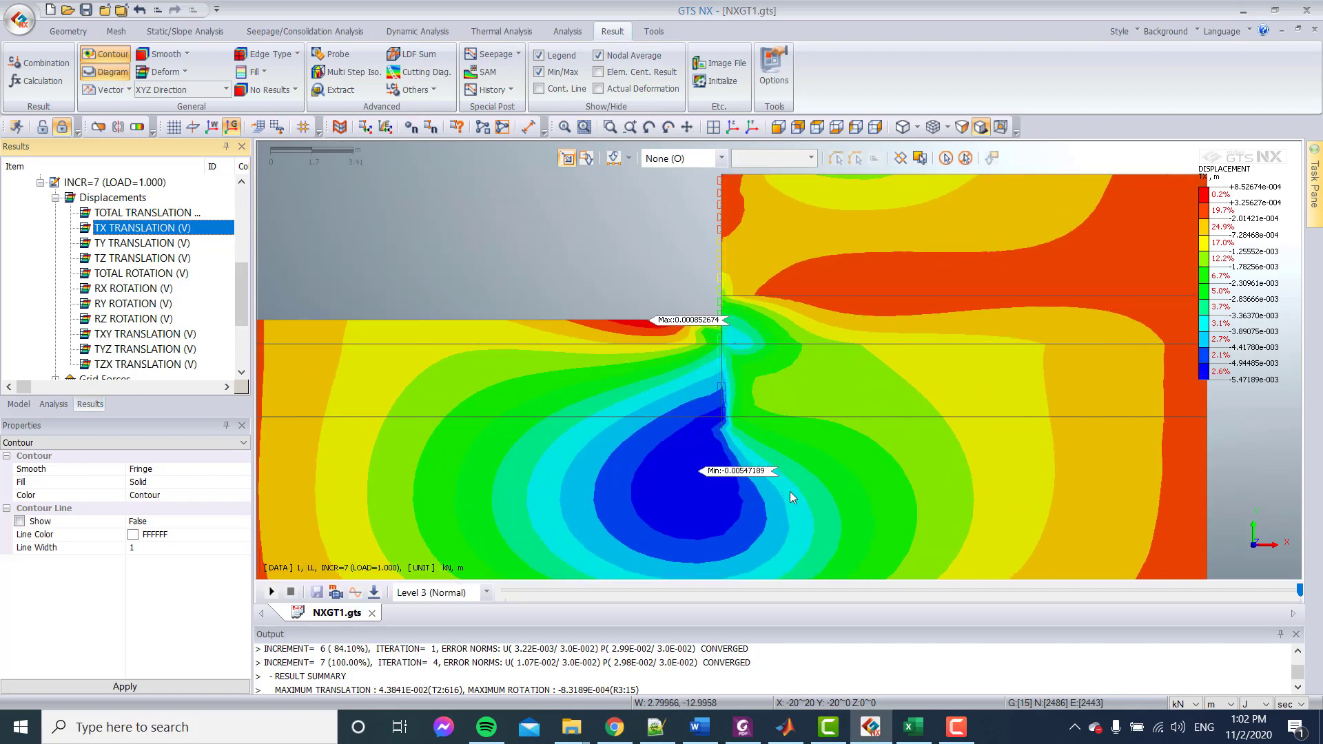
{"action": "scroll", "coordinate": [789, 491], "scroll_direction": "up", "scroll_amount": 2}
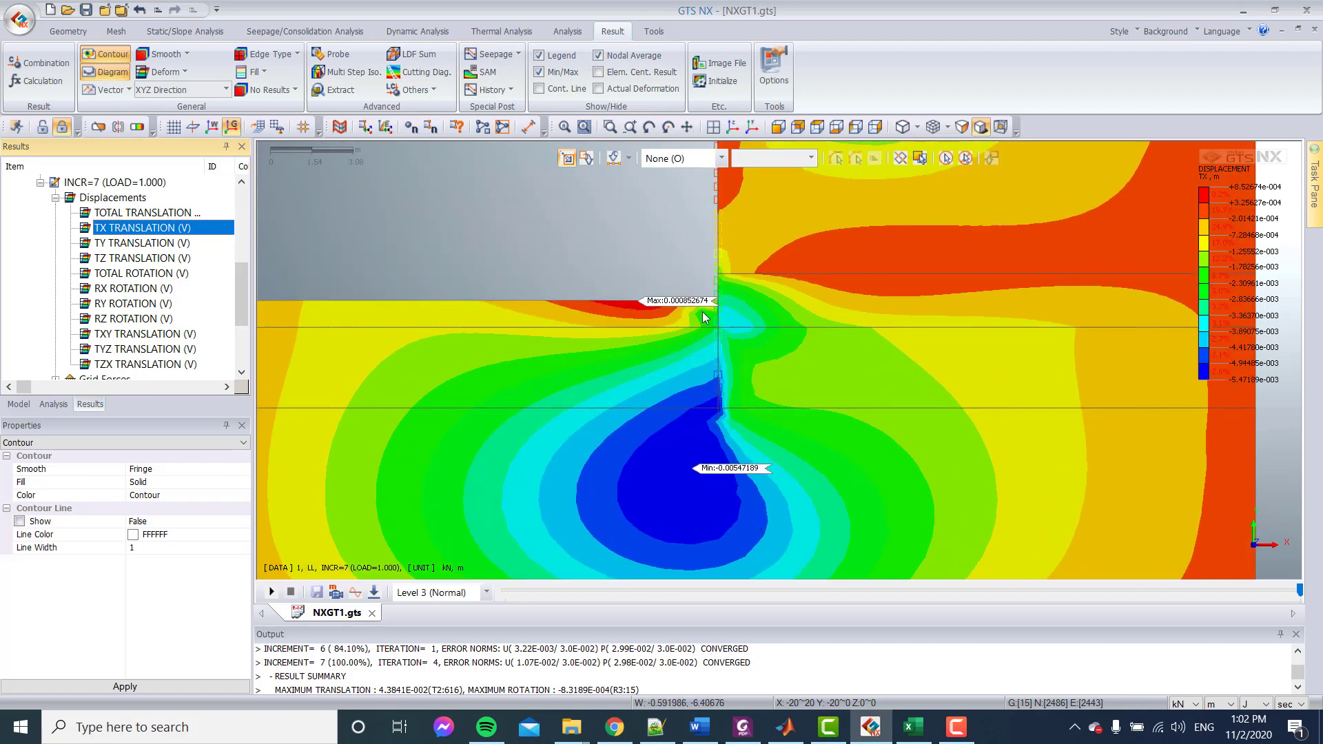
{"action": "scroll", "coordinate": [697, 309], "scroll_direction": "up", "scroll_amount": 3}
{"action": "scroll", "coordinate": [635, 304], "scroll_direction": "down", "scroll_amount": 2}
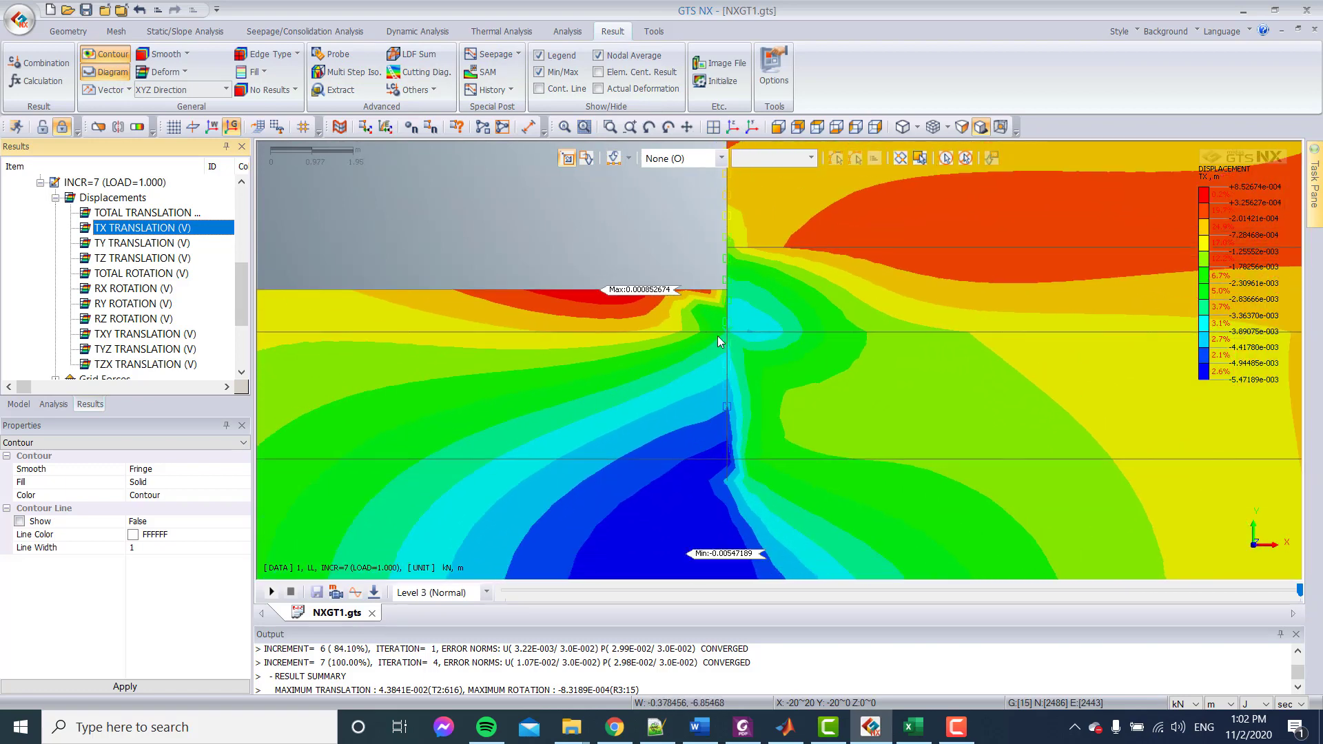
{"action": "scroll", "coordinate": [725, 345], "scroll_direction": "down", "scroll_amount": 1}
{"action": "scroll", "coordinate": [726, 344], "scroll_direction": "down", "scroll_amount": 2}
{"action": "scroll", "coordinate": [738, 188], "scroll_direction": "up", "scroll_amount": 10}
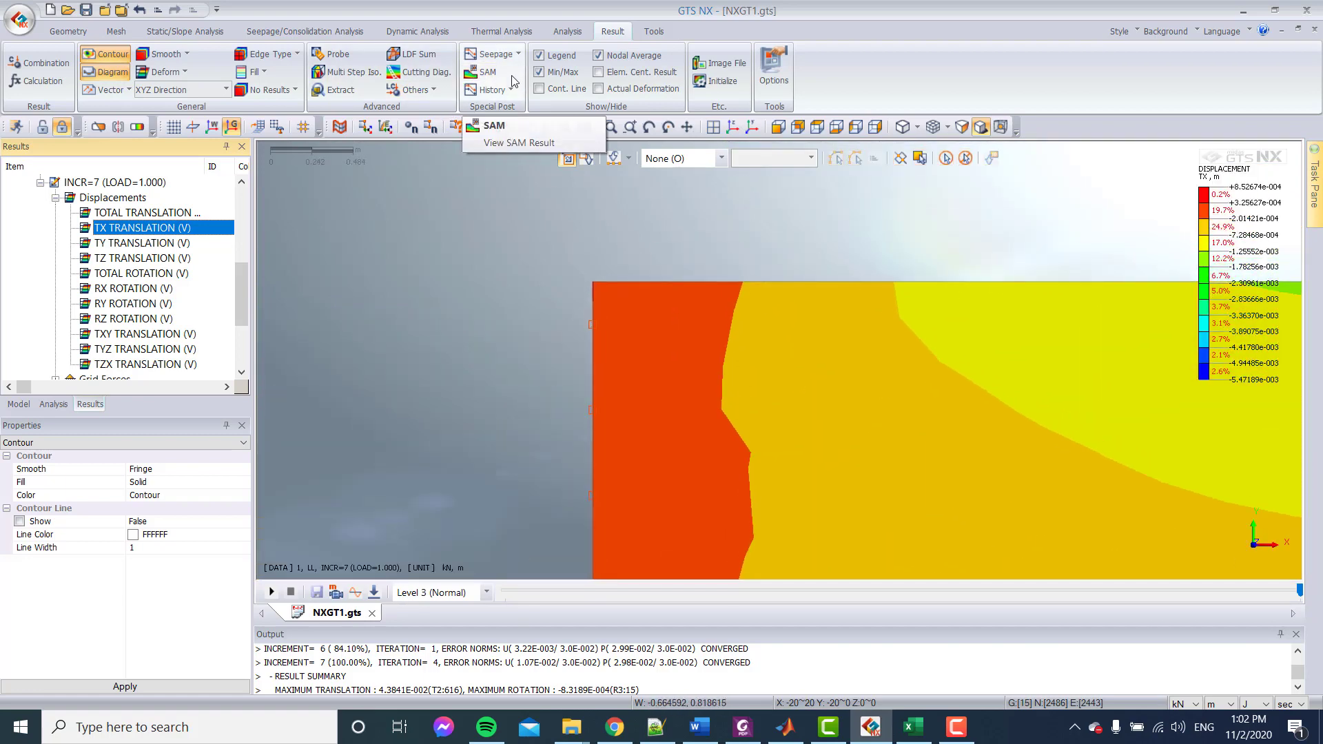
{"action": "left_click", "coordinate": [338, 54]}
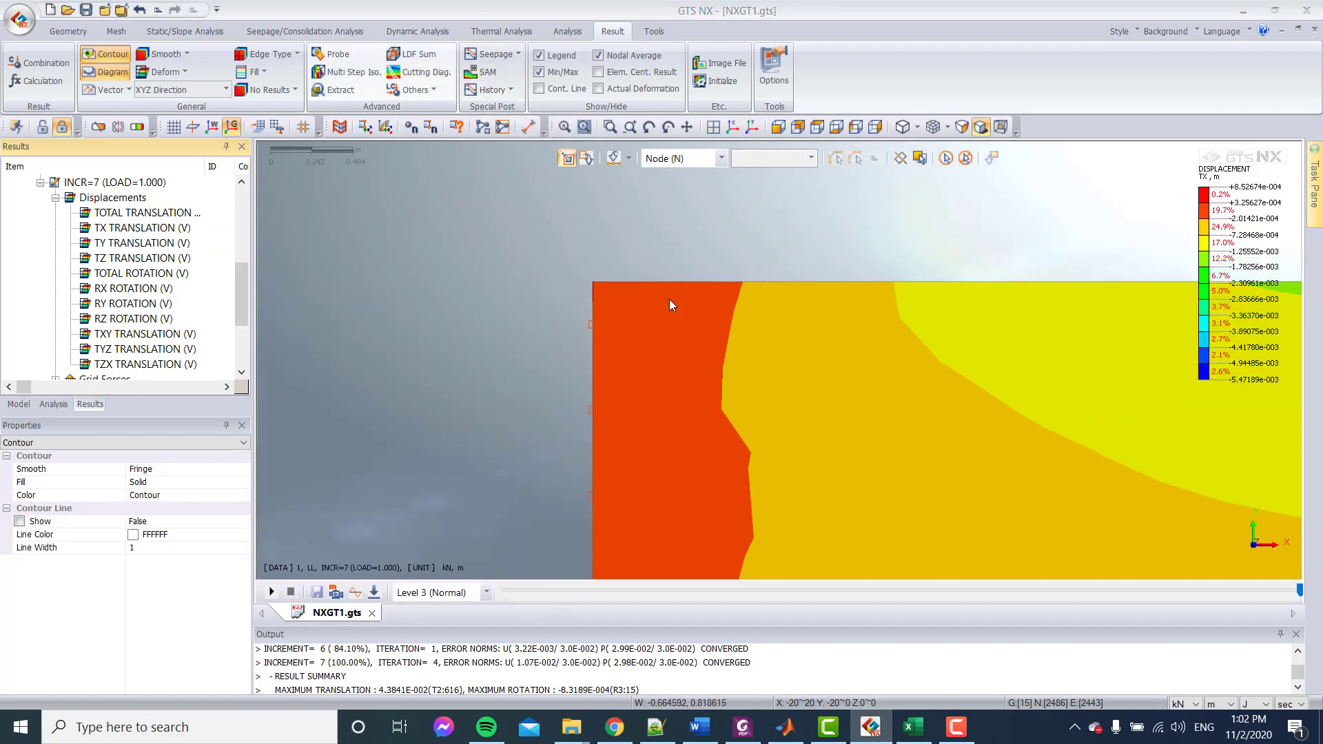
{"action": "left_click", "coordinate": [592, 279]}
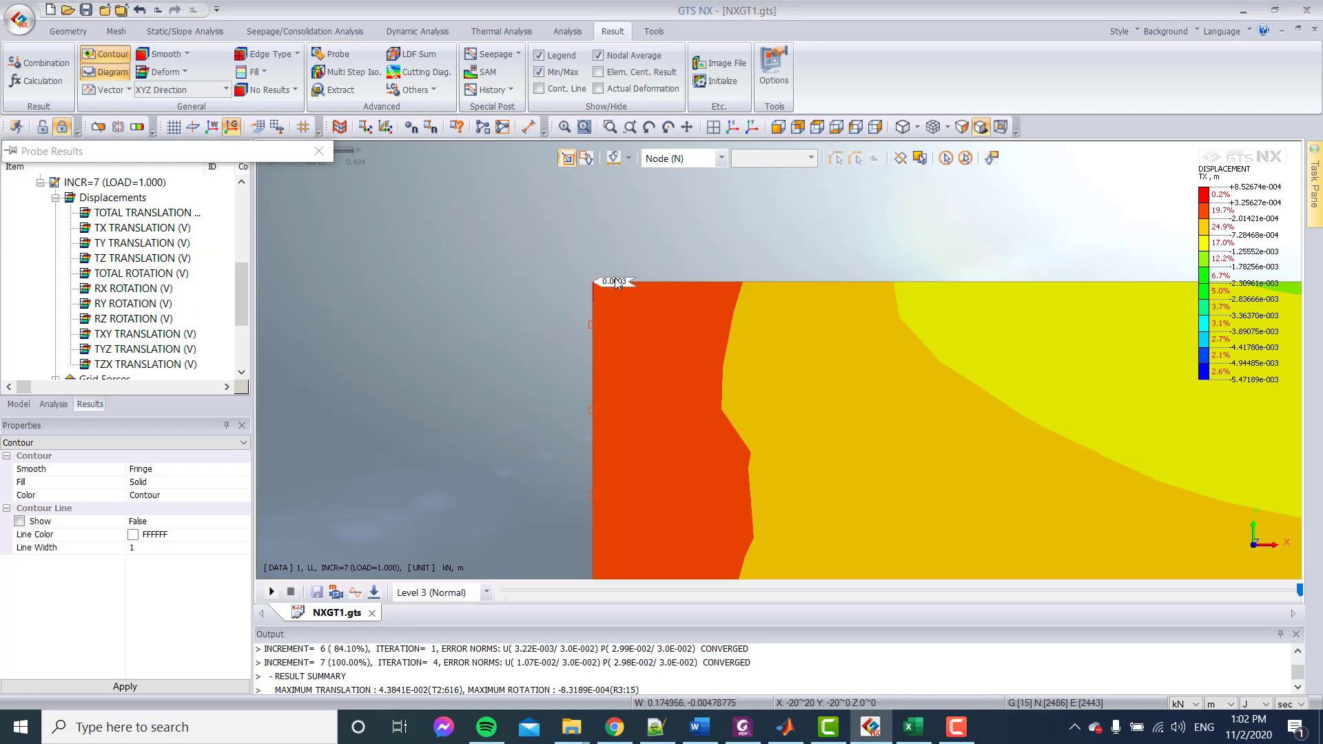
{"action": "scroll", "coordinate": [615, 267], "scroll_direction": "down", "scroll_amount": 3}
{"action": "scroll", "coordinate": [625, 260], "scroll_direction": "down", "scroll_amount": 3}
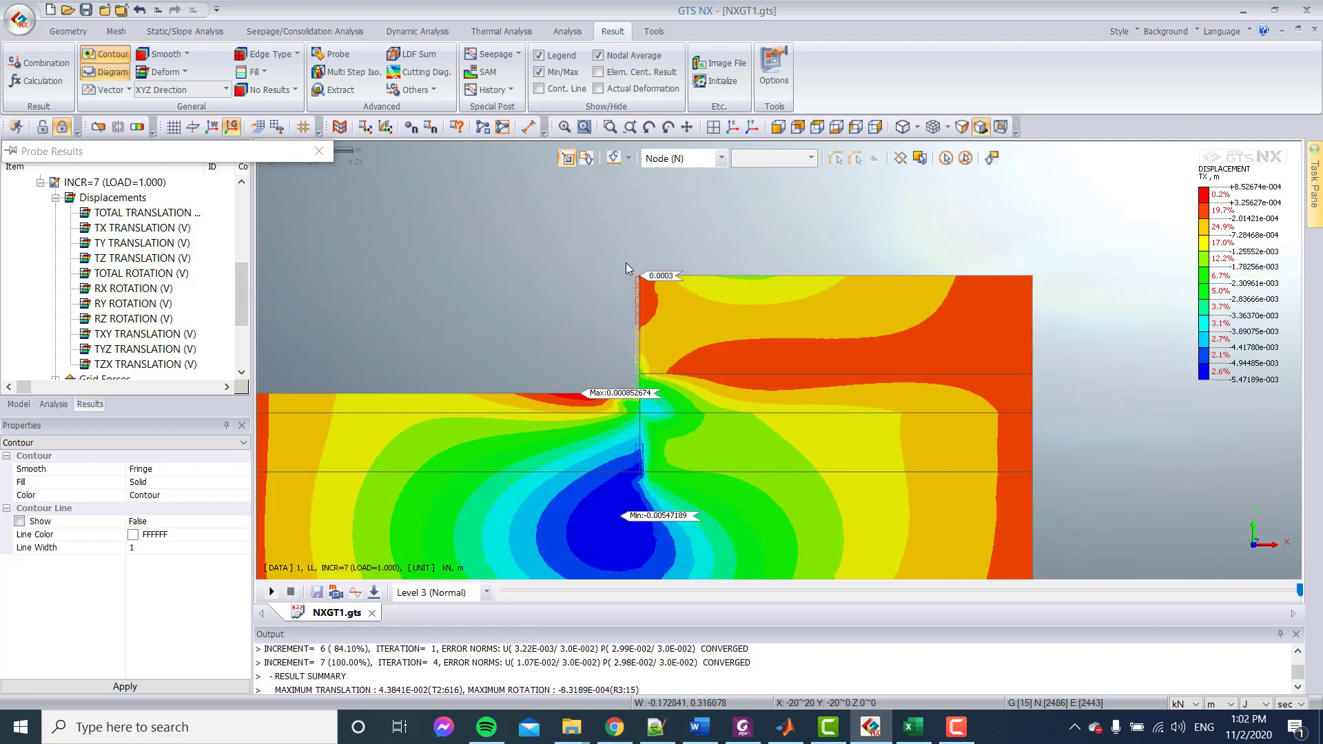
{"action": "scroll", "coordinate": [614, 338], "scroll_direction": "up", "scroll_amount": 2}
{"action": "left_click", "coordinate": [318, 151]}
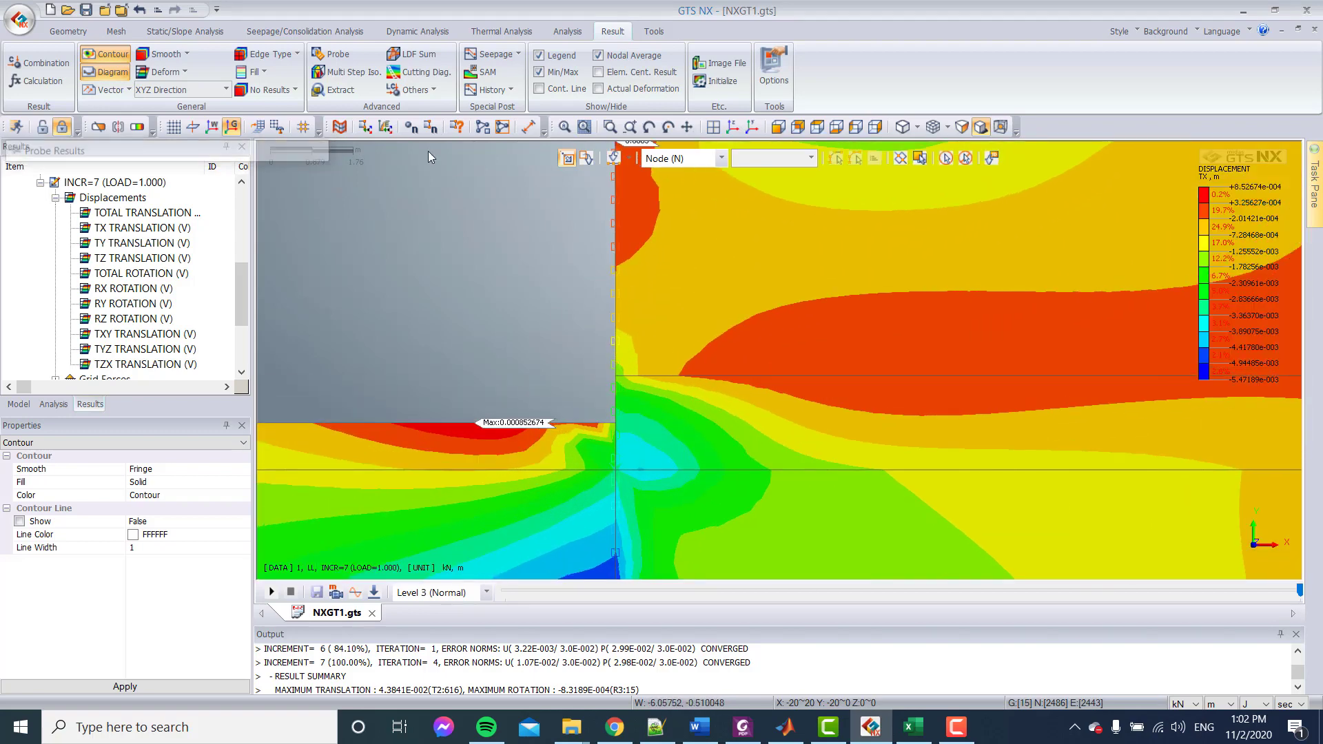
Display the beam element force Bending Moment Y for stage LL.
{"action": "scroll", "coordinate": [815, 303], "scroll_direction": "down", "scroll_amount": 4}
{"action": "scroll", "coordinate": [689, 324], "scroll_direction": "up", "scroll_amount": 3}
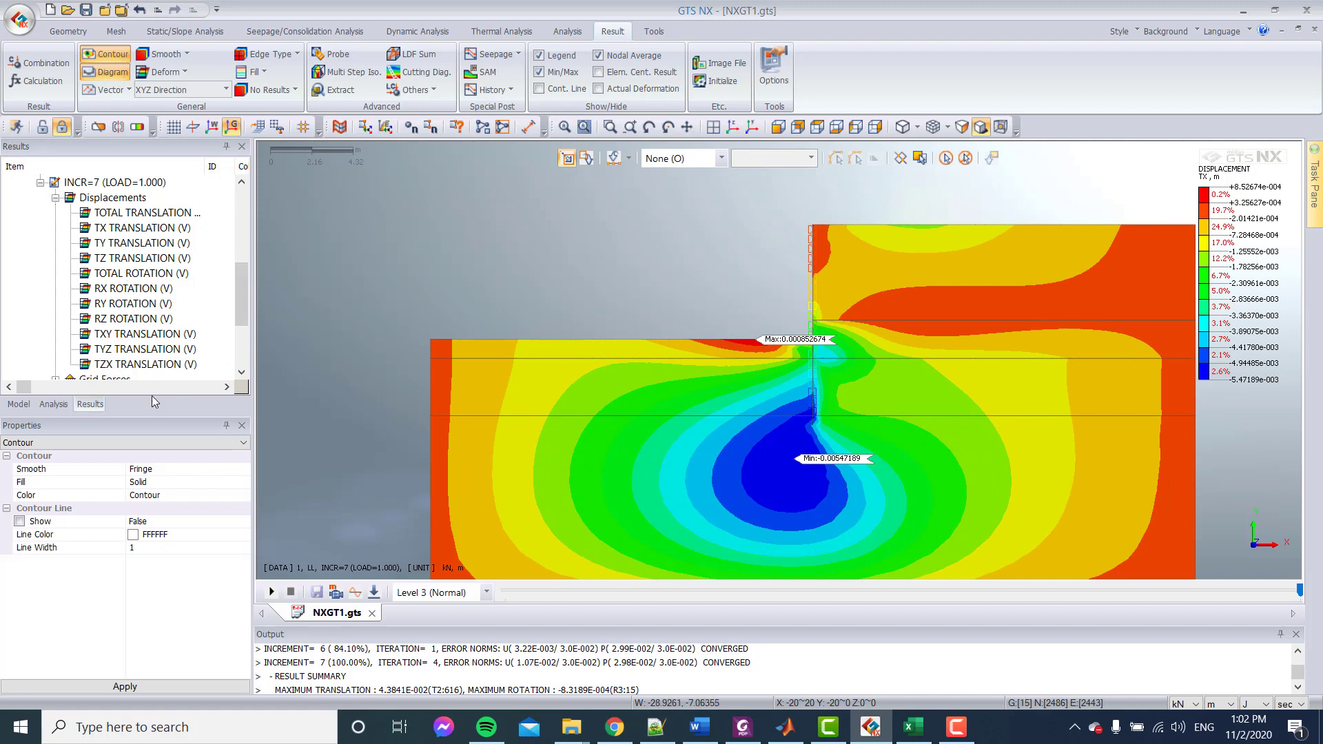
{"action": "scroll", "coordinate": [85, 335], "scroll_direction": "down", "scroll_amount": 3}
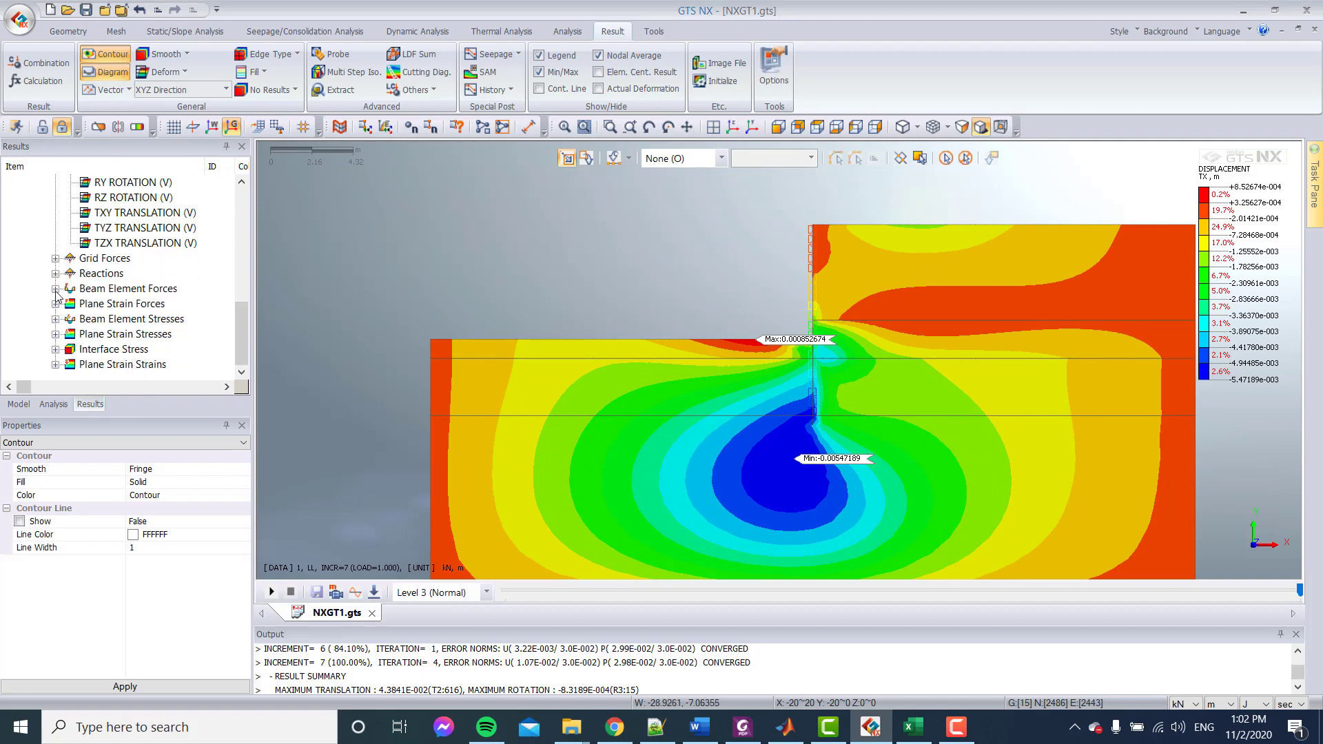
{"action": "left_click", "coordinate": [56, 289]}
{"action": "double_click", "coordinate": [105, 349]}
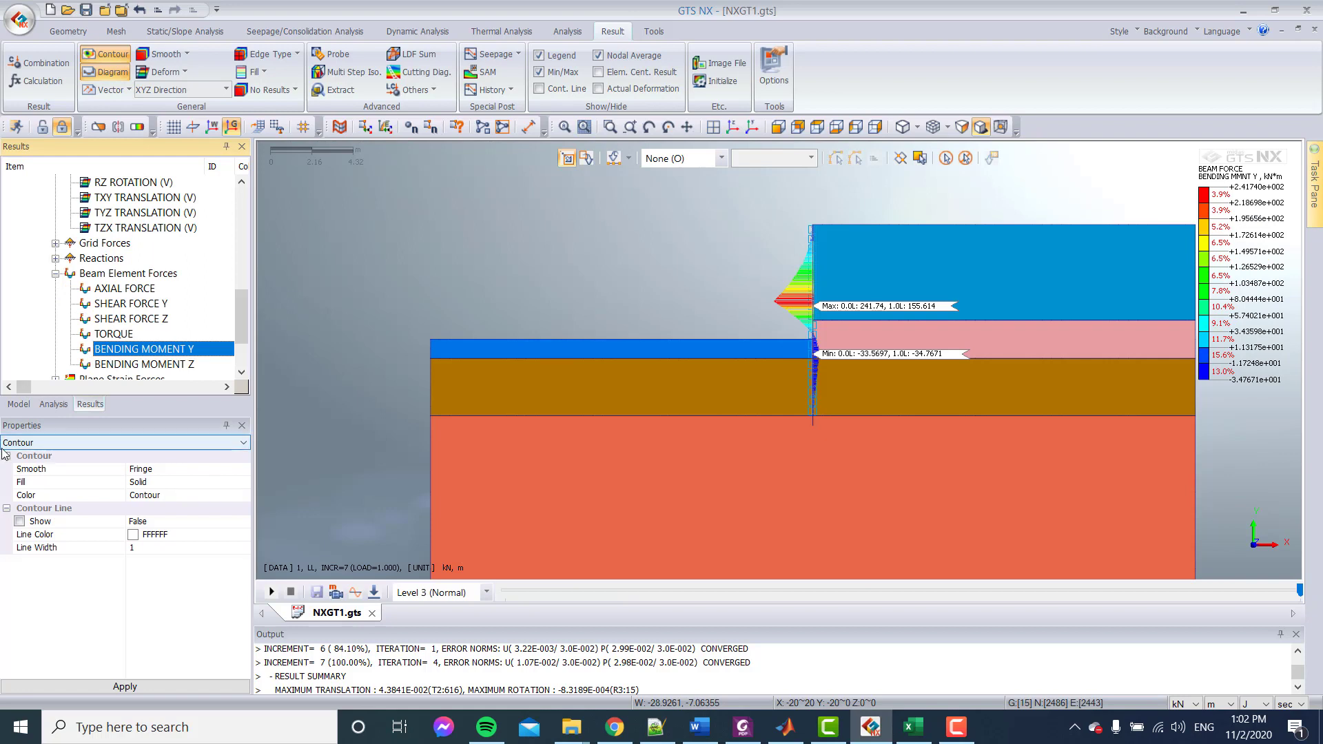
Hide all mesh sets except SP to isolate the sheet pile's bending moment diagram.
{"action": "left_click", "coordinate": [51, 405]}
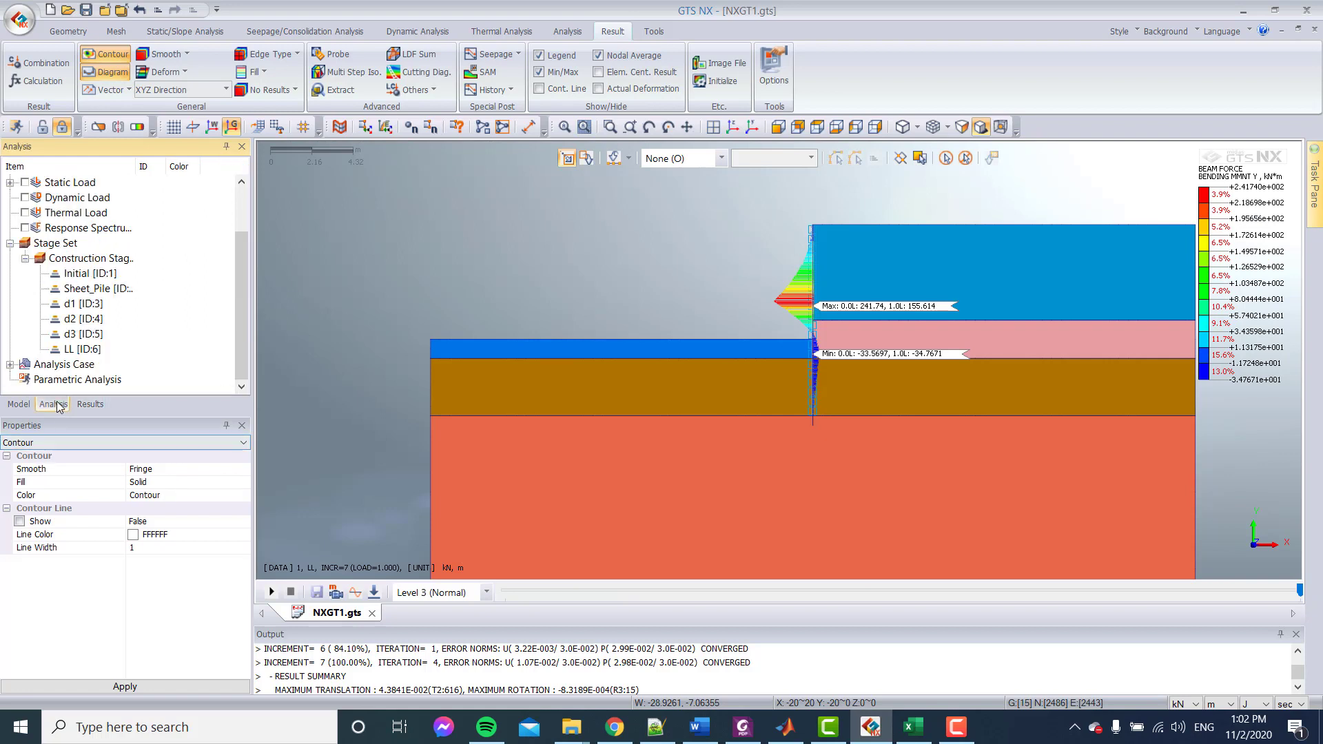
{"action": "left_click", "coordinate": [18, 405]}
{"action": "left_click", "coordinate": [25, 182]}
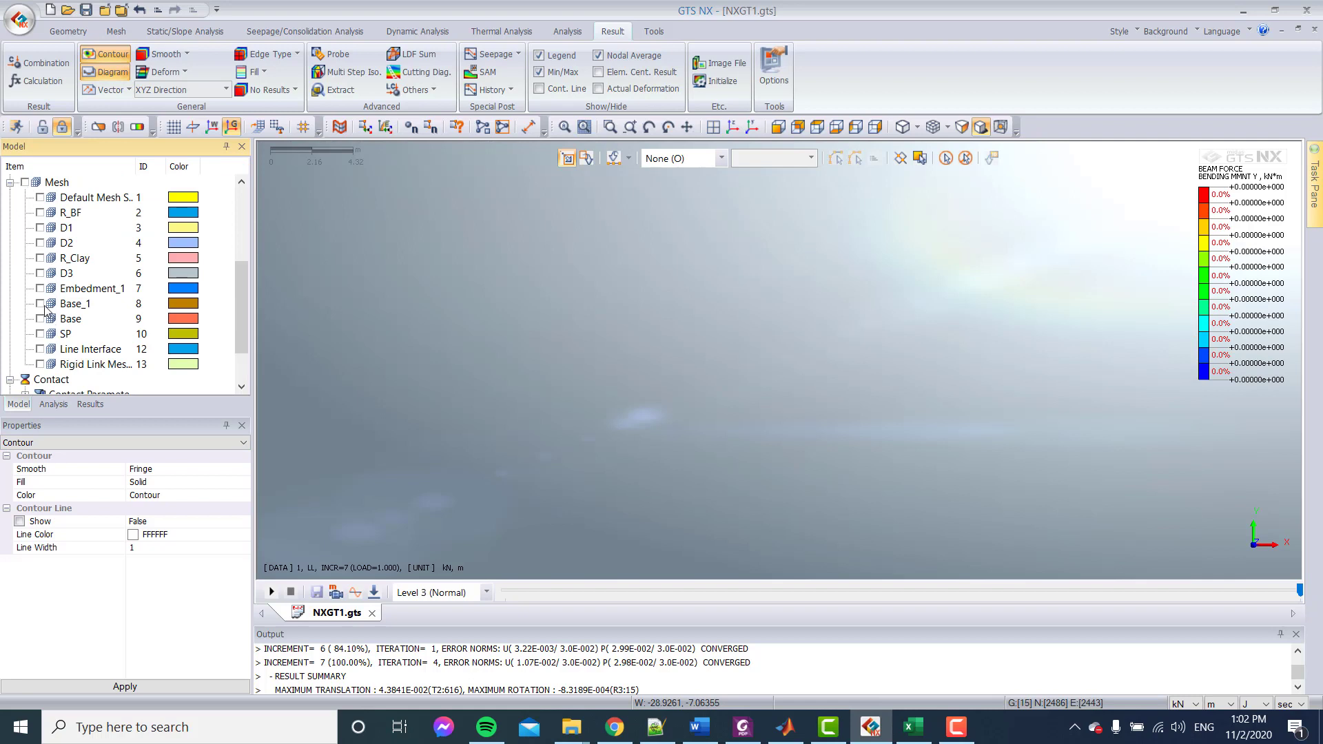
{"action": "left_click", "coordinate": [40, 334]}
{"action": "scroll", "coordinate": [763, 265], "scroll_direction": "up", "scroll_amount": 3}
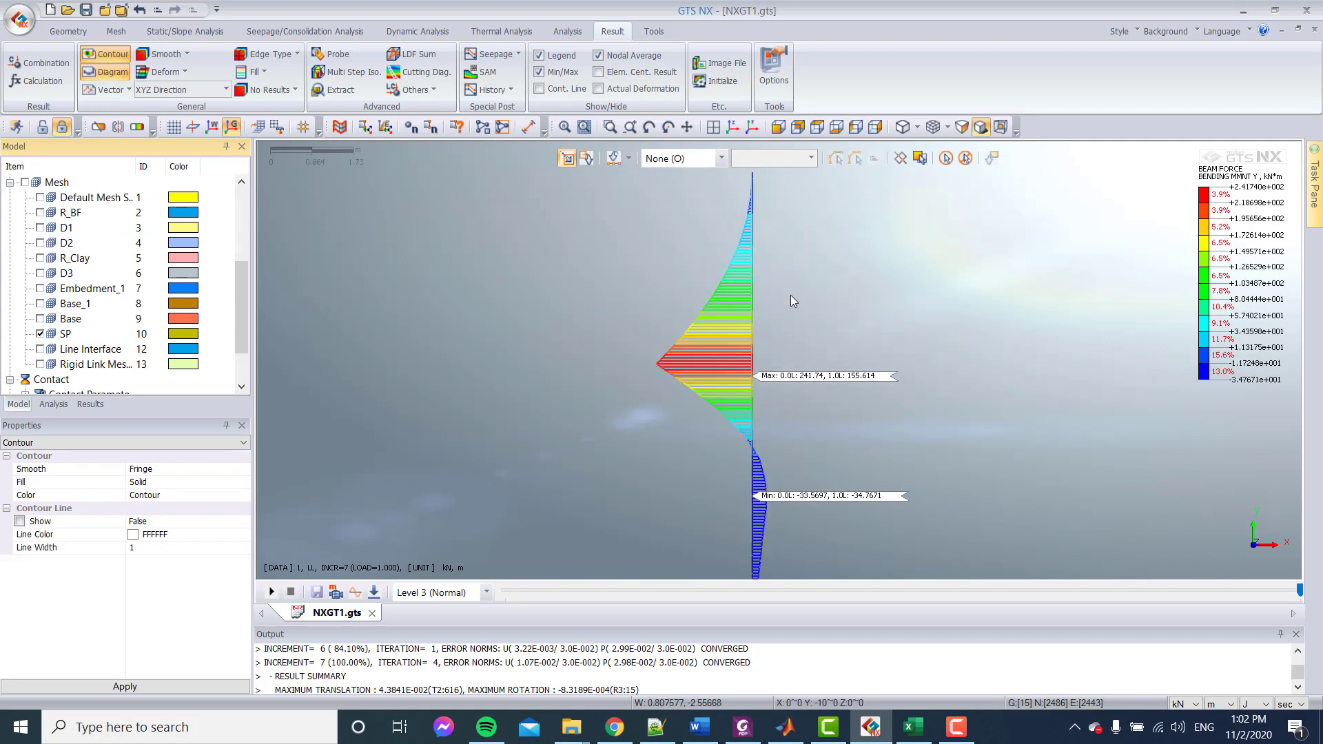
Set up a result extraction with Beam Element Forces as the result type and BENDING MOMENT Y as the result.
{"action": "scroll", "coordinate": [791, 295], "scroll_direction": "down", "scroll_amount": 1}
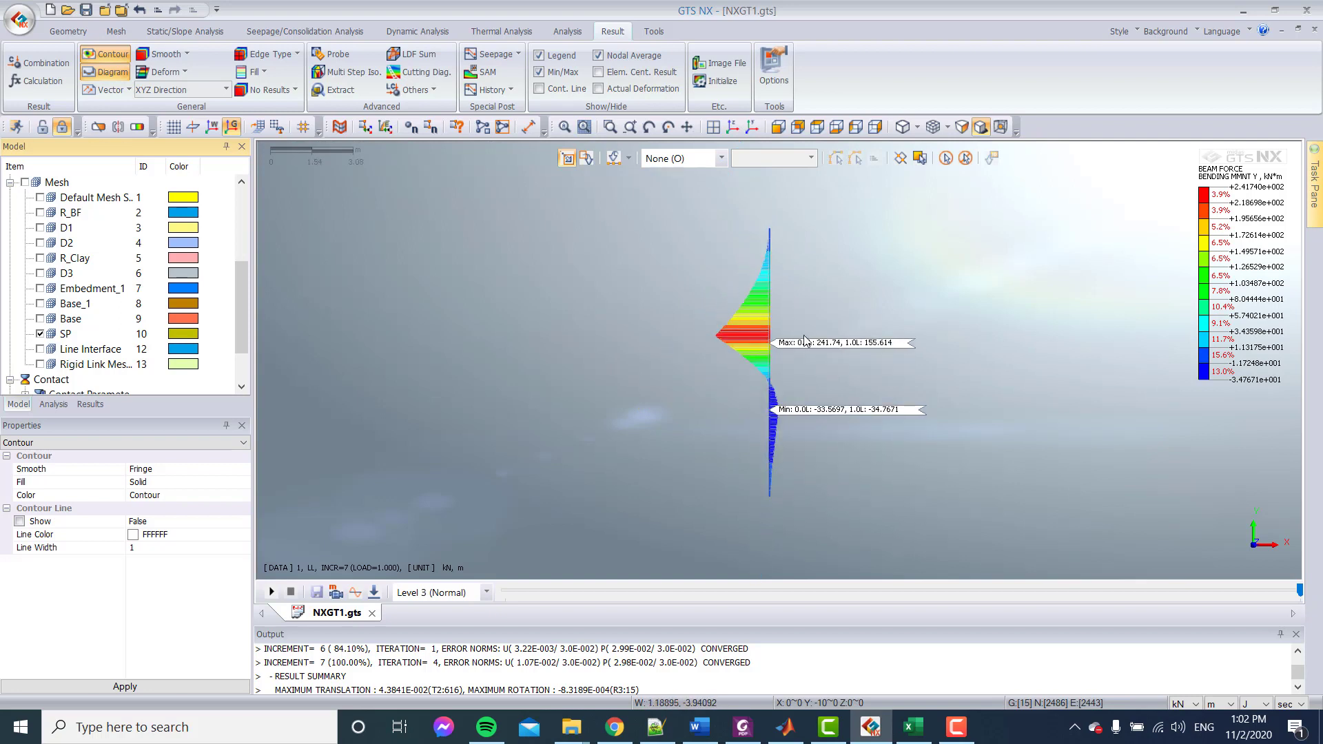
{"action": "scroll", "coordinate": [837, 375], "scroll_direction": "up", "scroll_amount": 2}
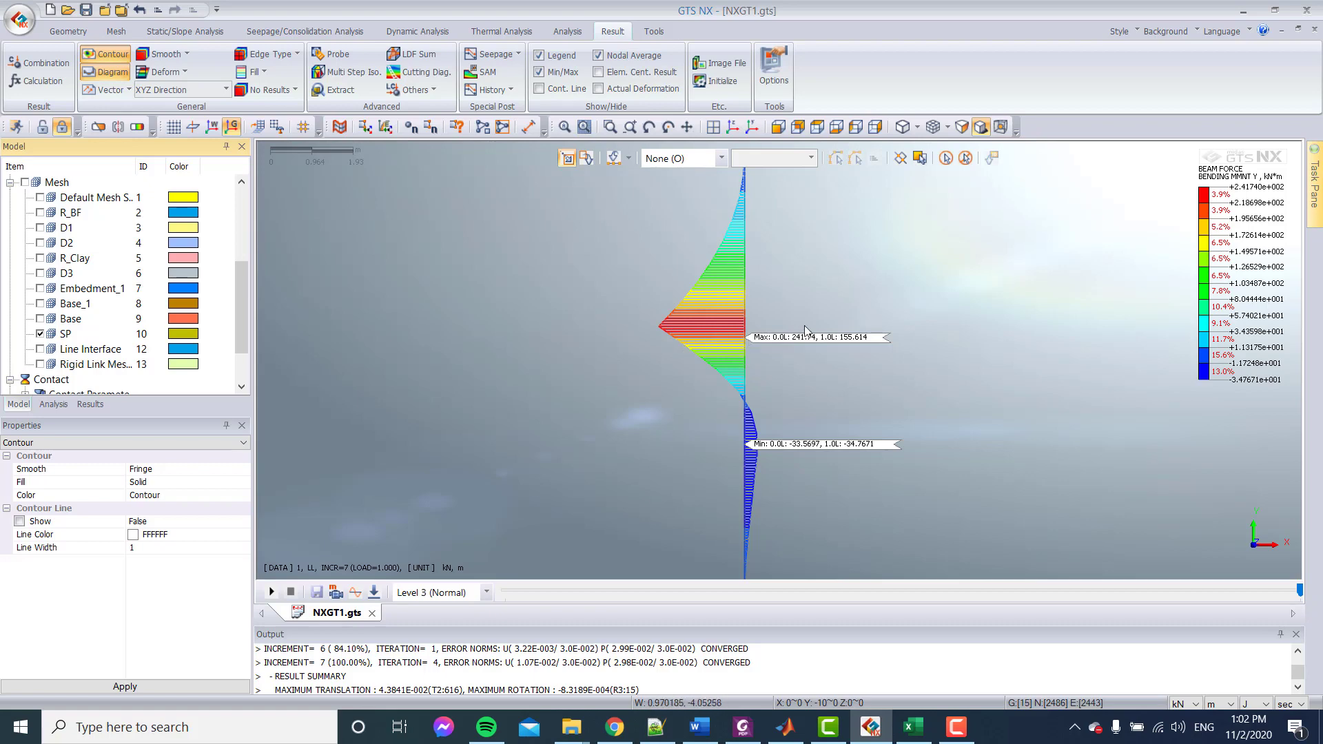
{"action": "scroll", "coordinate": [805, 331], "scroll_direction": "down", "scroll_amount": 4}
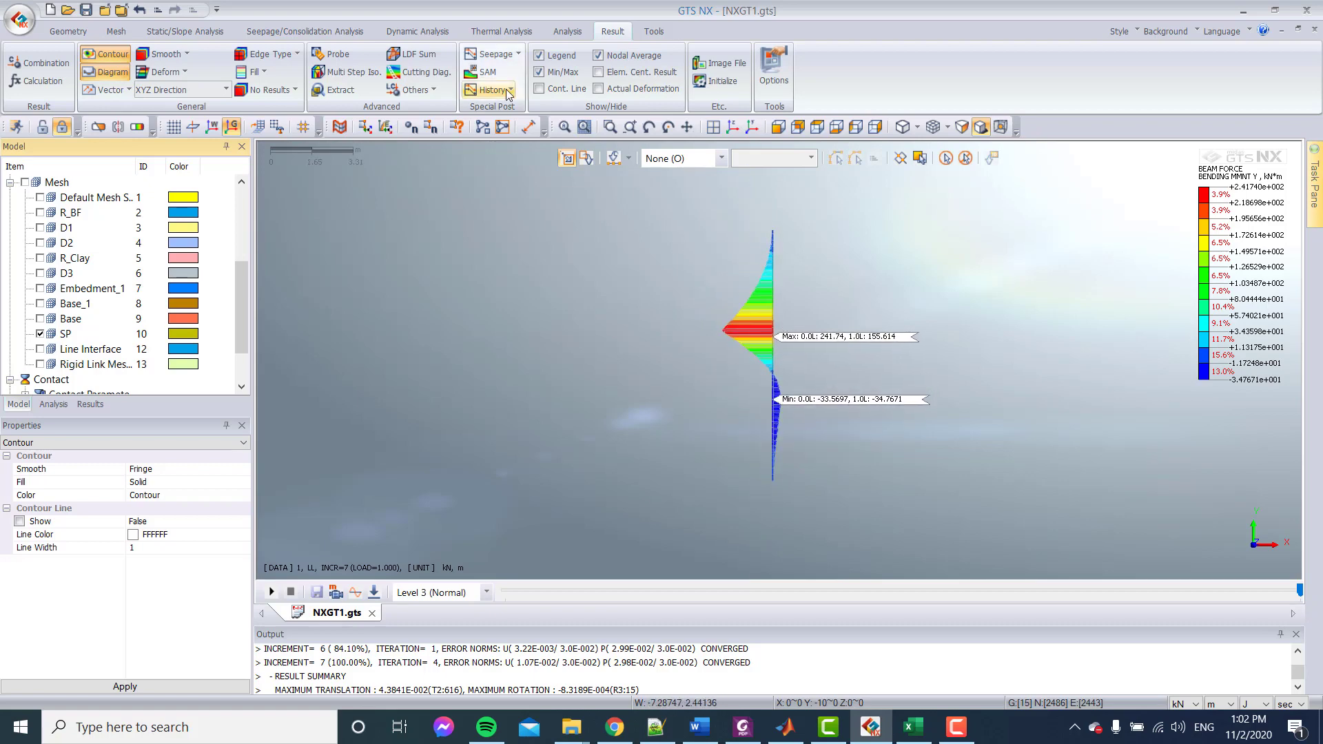
{"action": "left_click", "coordinate": [339, 90]}
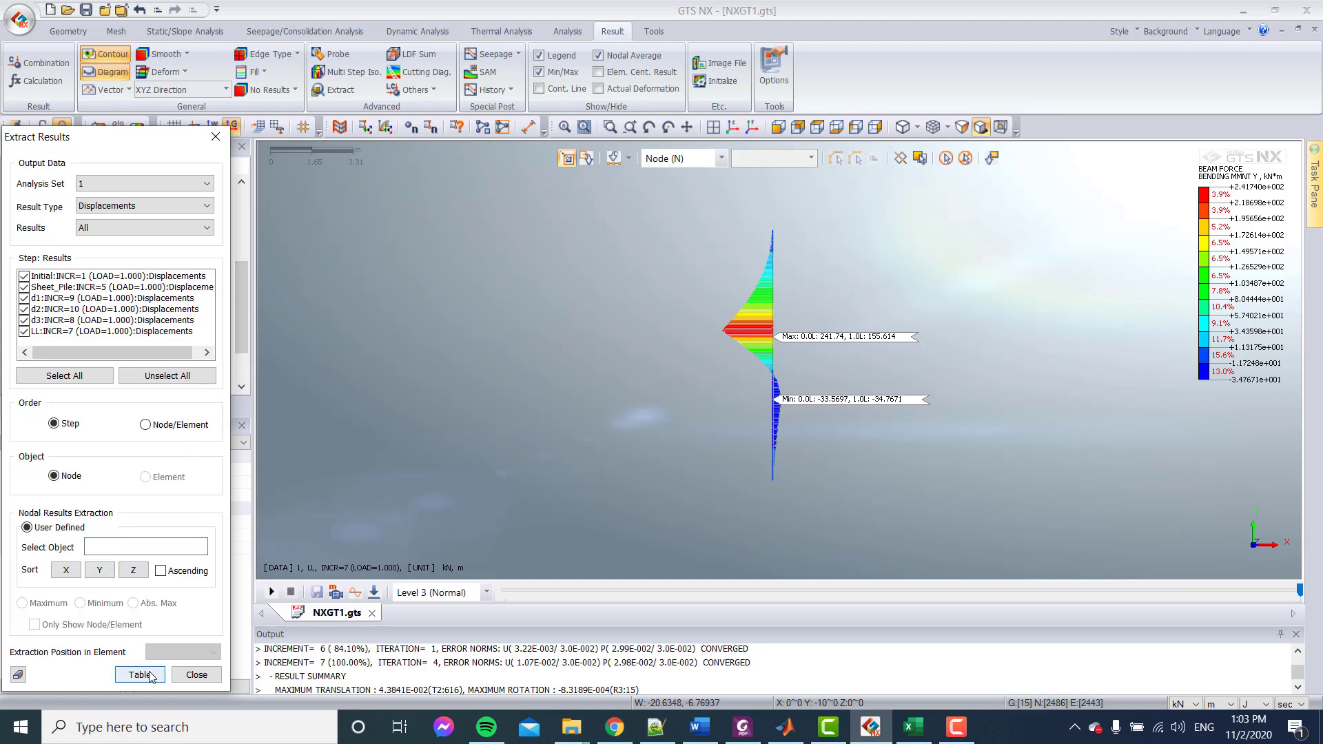
{"action": "left_click", "coordinate": [103, 205]}
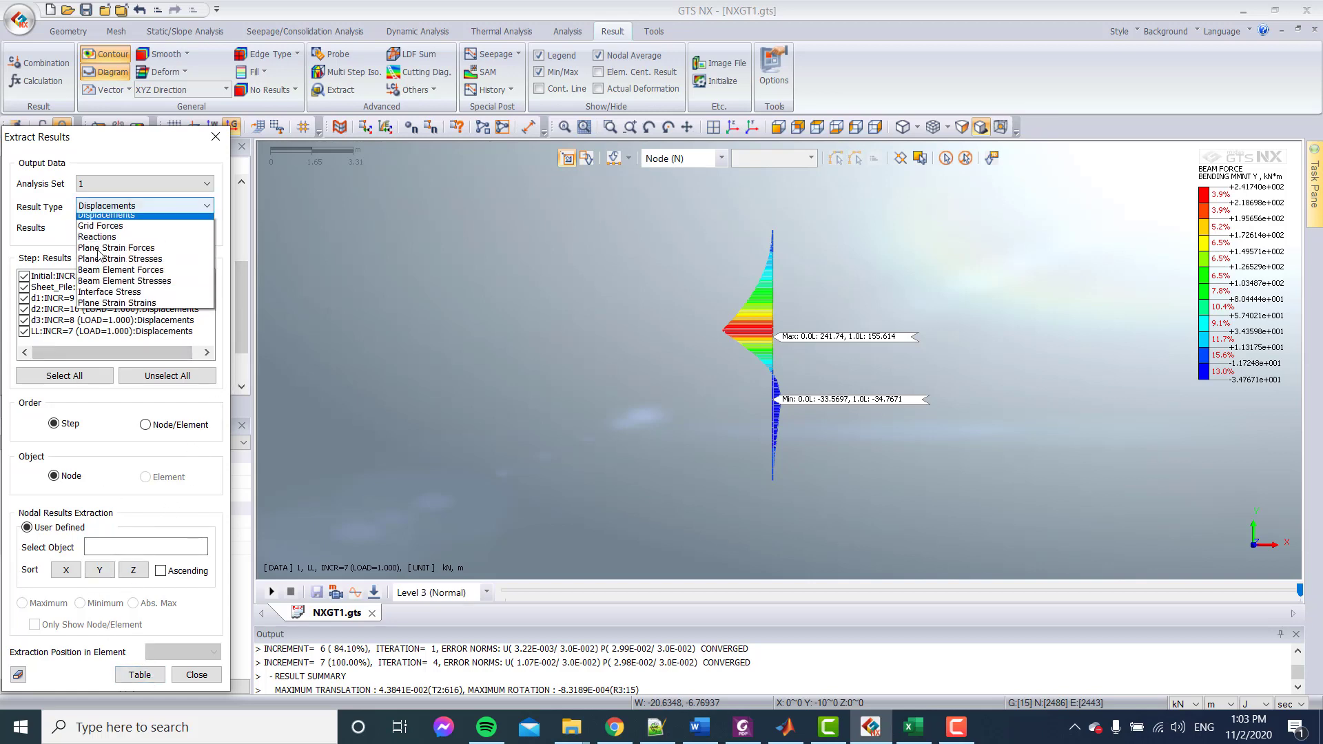
{"action": "left_click", "coordinate": [124, 286]}
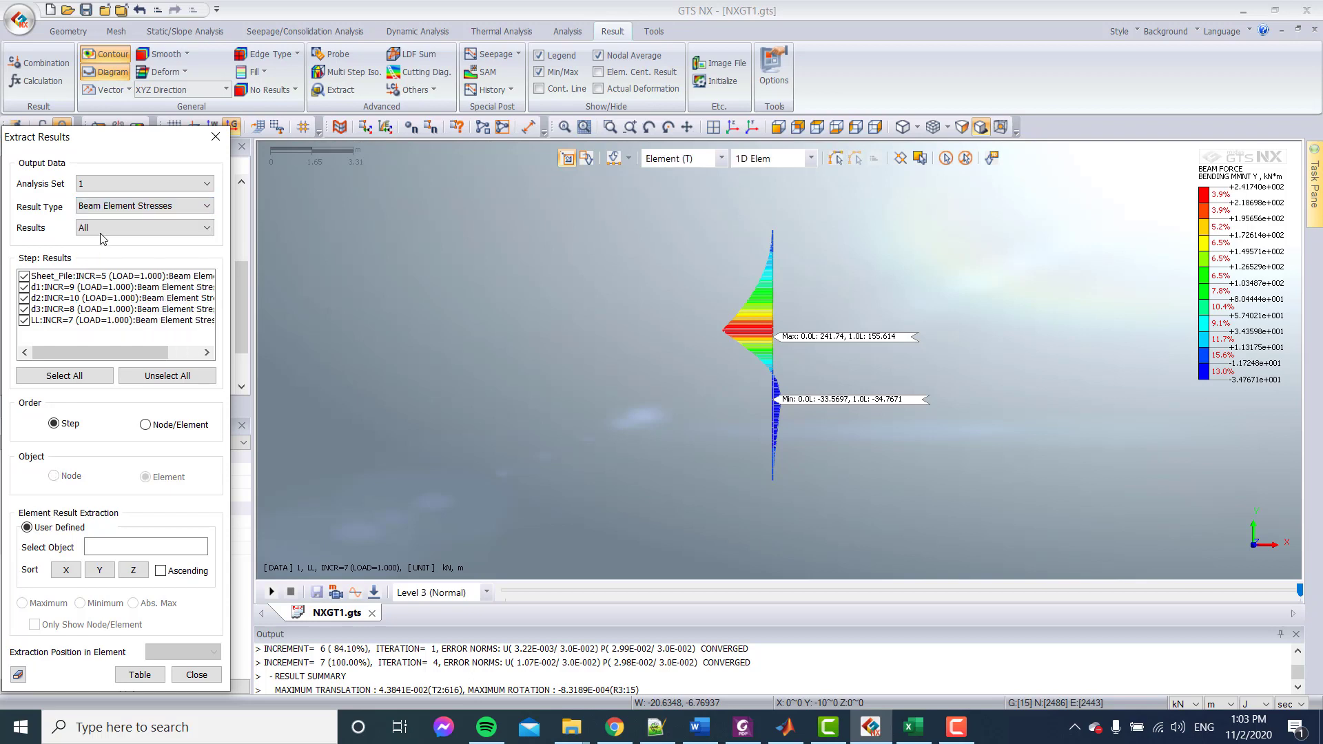
{"action": "left_click", "coordinate": [138, 228]}
{"action": "left_click", "coordinate": [104, 229]}
{"action": "left_click", "coordinate": [104, 205]}
{"action": "left_click", "coordinate": [127, 277]}
{"action": "left_click", "coordinate": [129, 227]}
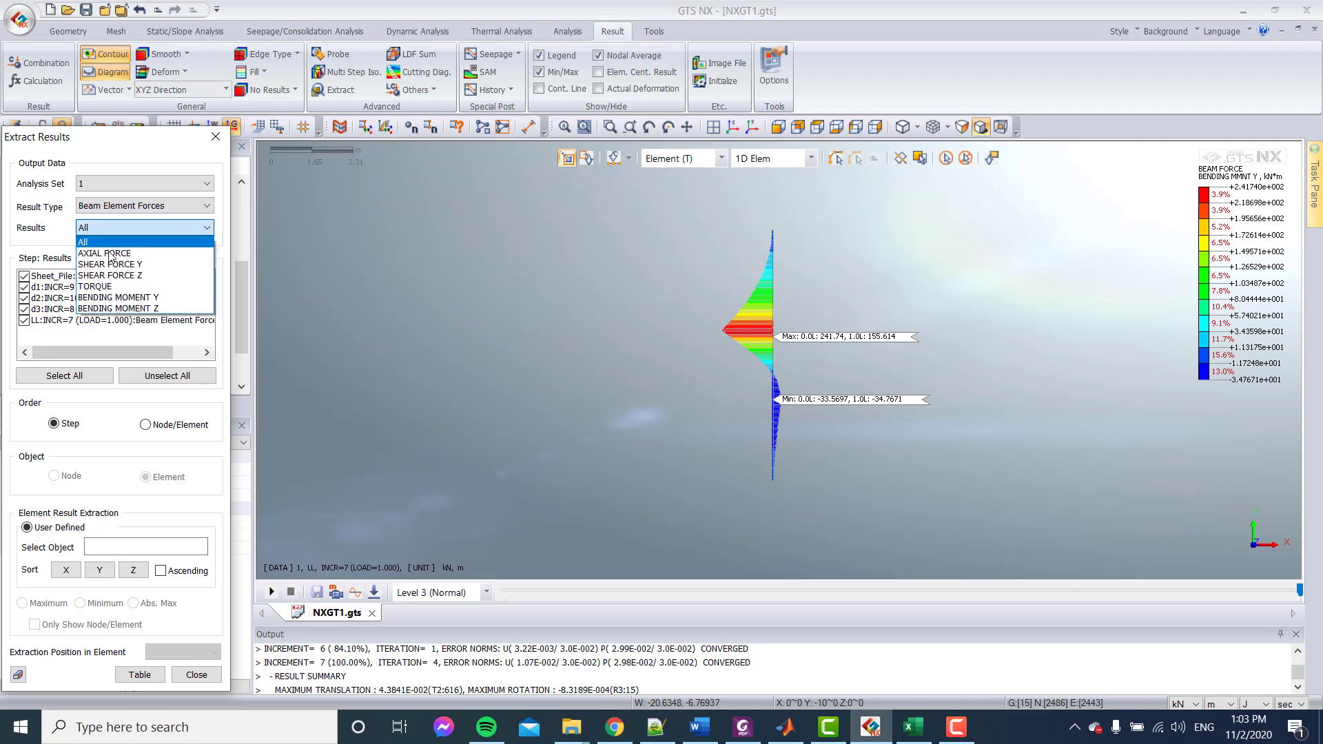
{"action": "left_click", "coordinate": [131, 297]}
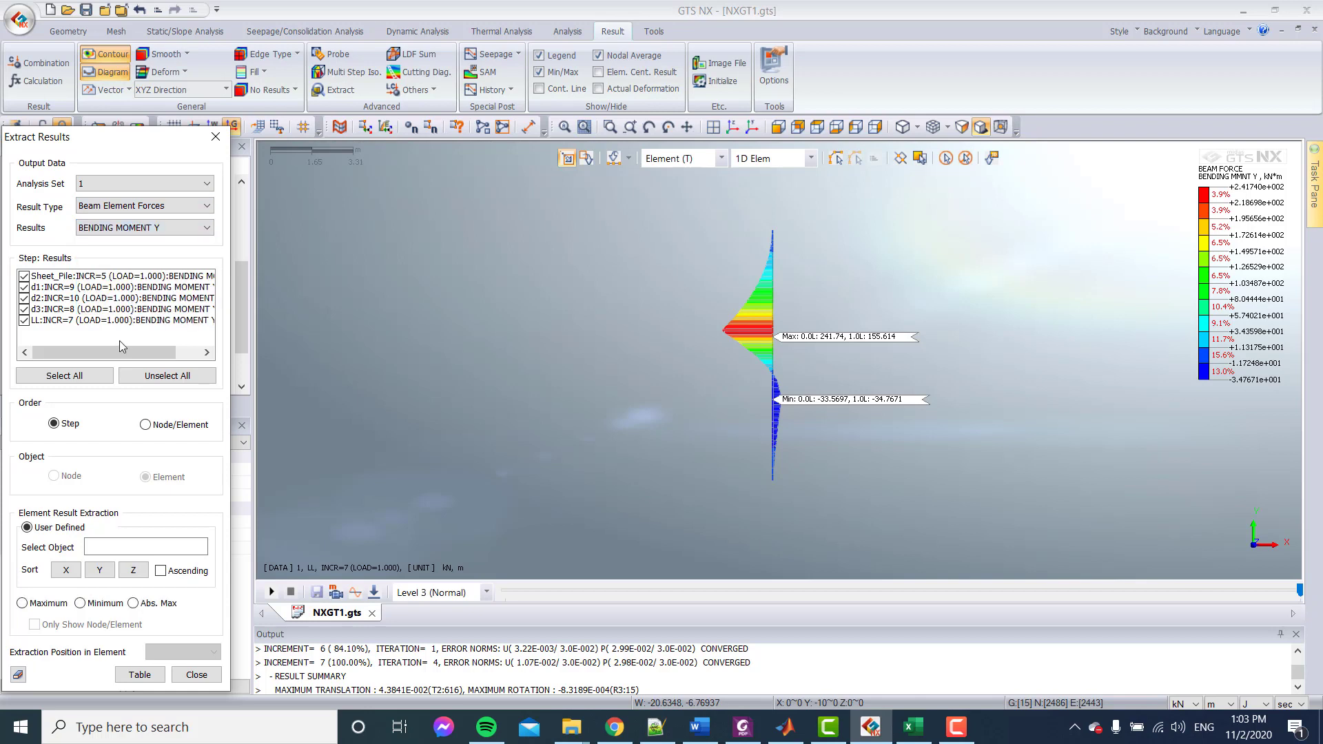
Limit the extraction to the LL:INCR=7 step by excluding Sheet_Pile, d1, d2 and d3.
{"action": "left_click", "coordinate": [24, 287]}
{"action": "left_click", "coordinate": [25, 276]}
{"action": "left_click", "coordinate": [25, 309]}
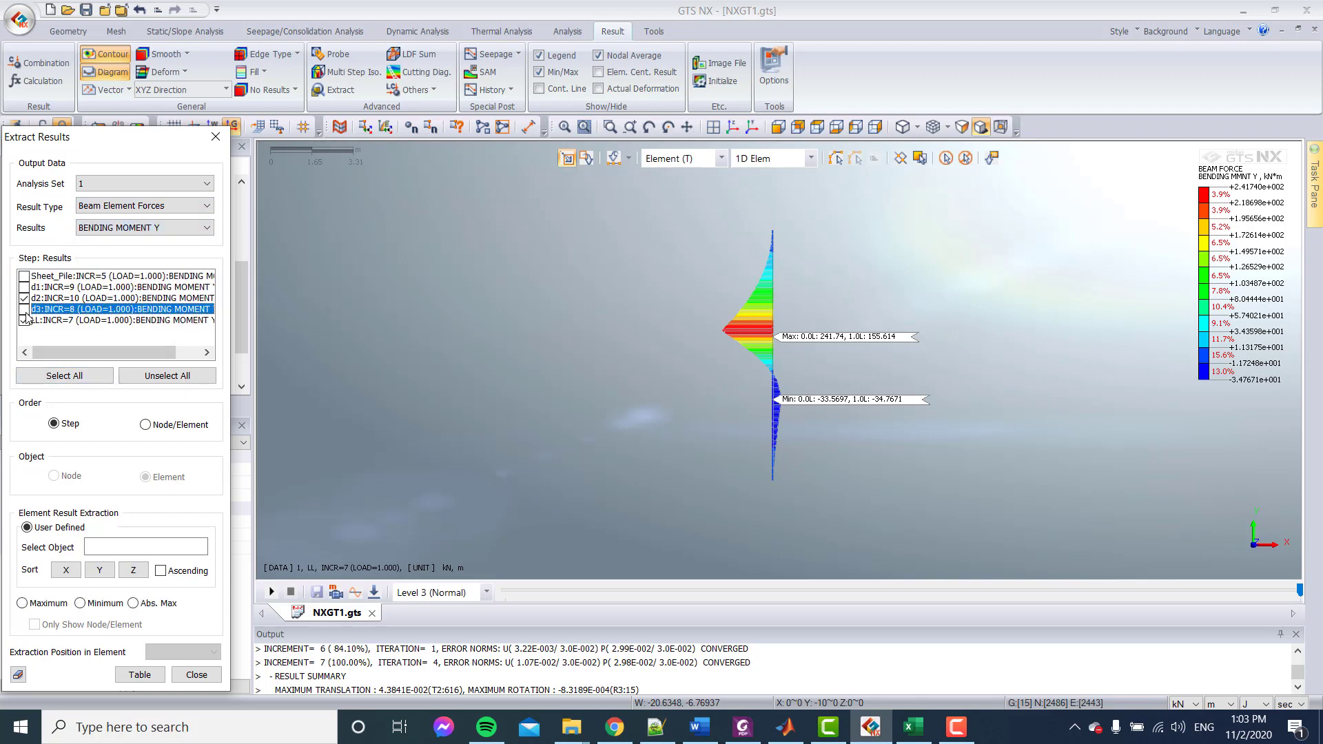
{"action": "left_click", "coordinate": [25, 298]}
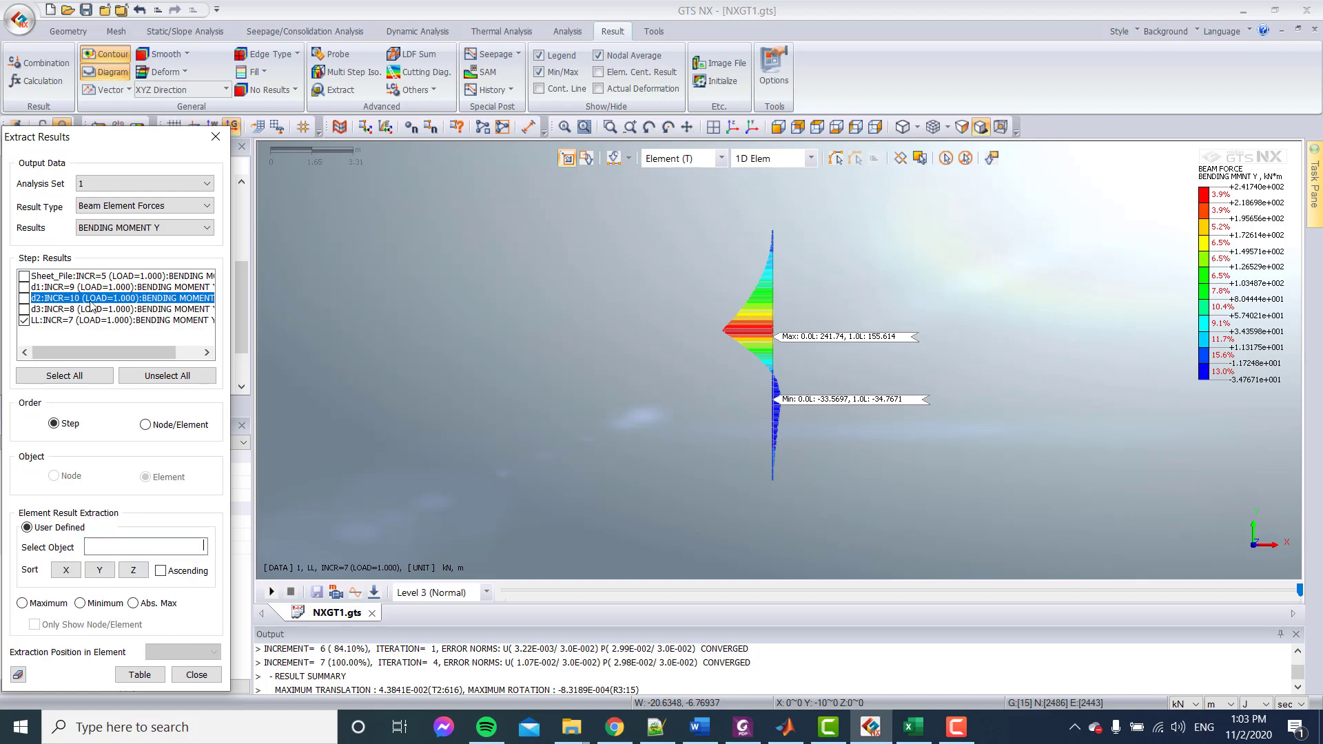
Pick the elements of mesh set SP for extraction, sort them by Y, and generate the bending moment table.
{"action": "double_click", "coordinate": [99, 137]}
{"action": "left_click", "coordinate": [73, 334]}
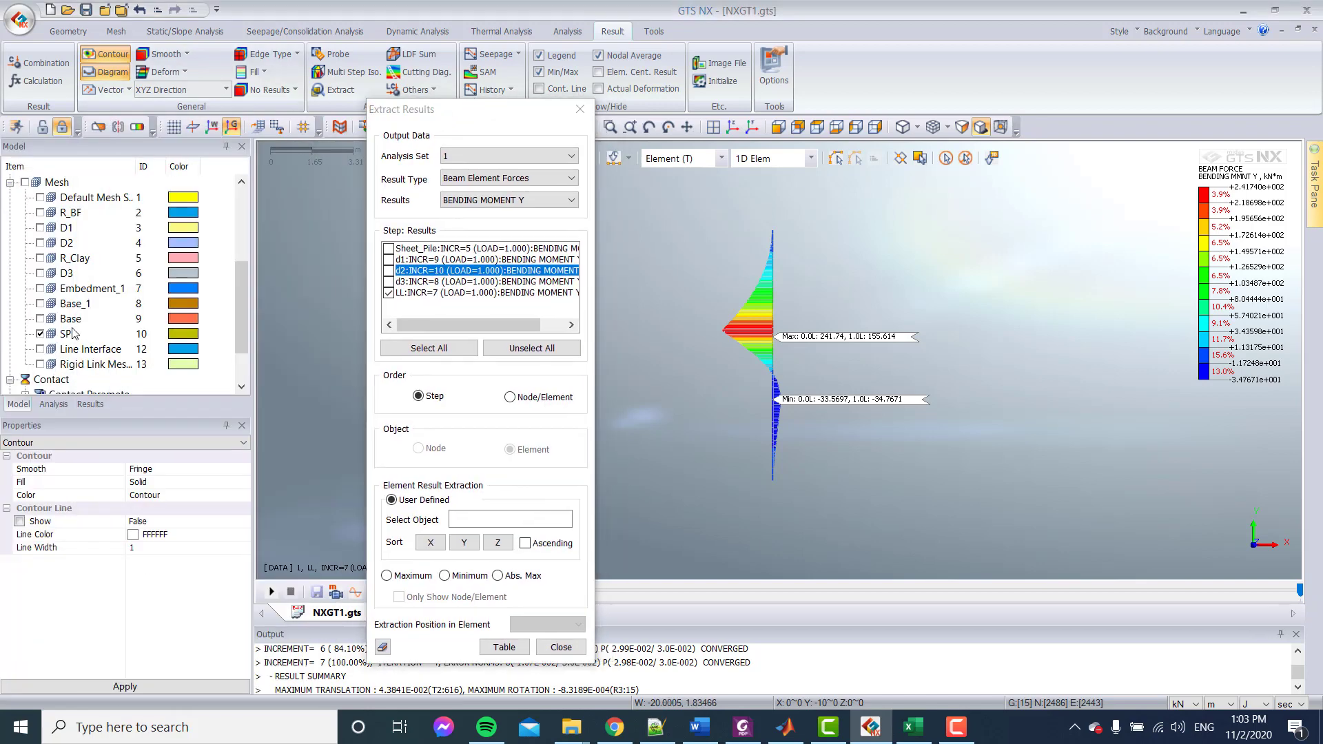
{"action": "left_click", "coordinate": [464, 544]}
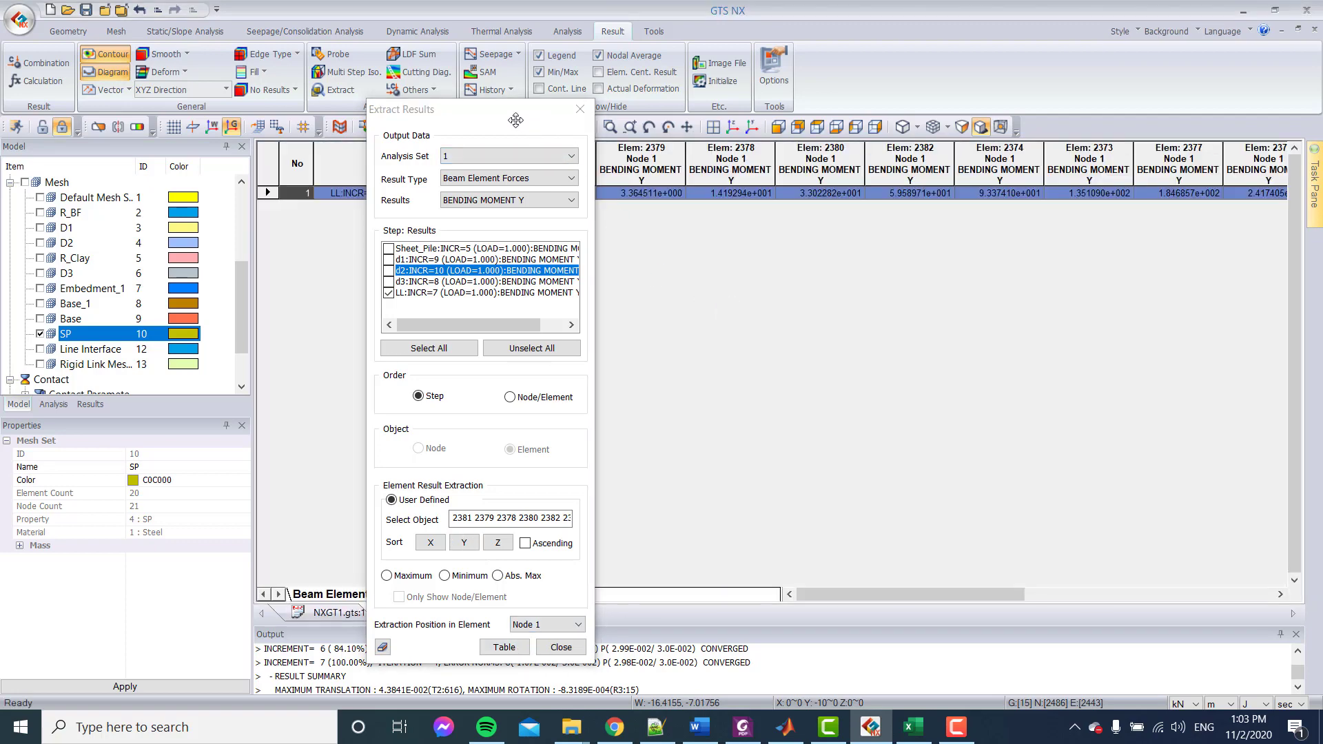
{"action": "left_click_drag", "start_coordinate": [516, 120], "coordinate": [399, 99]}
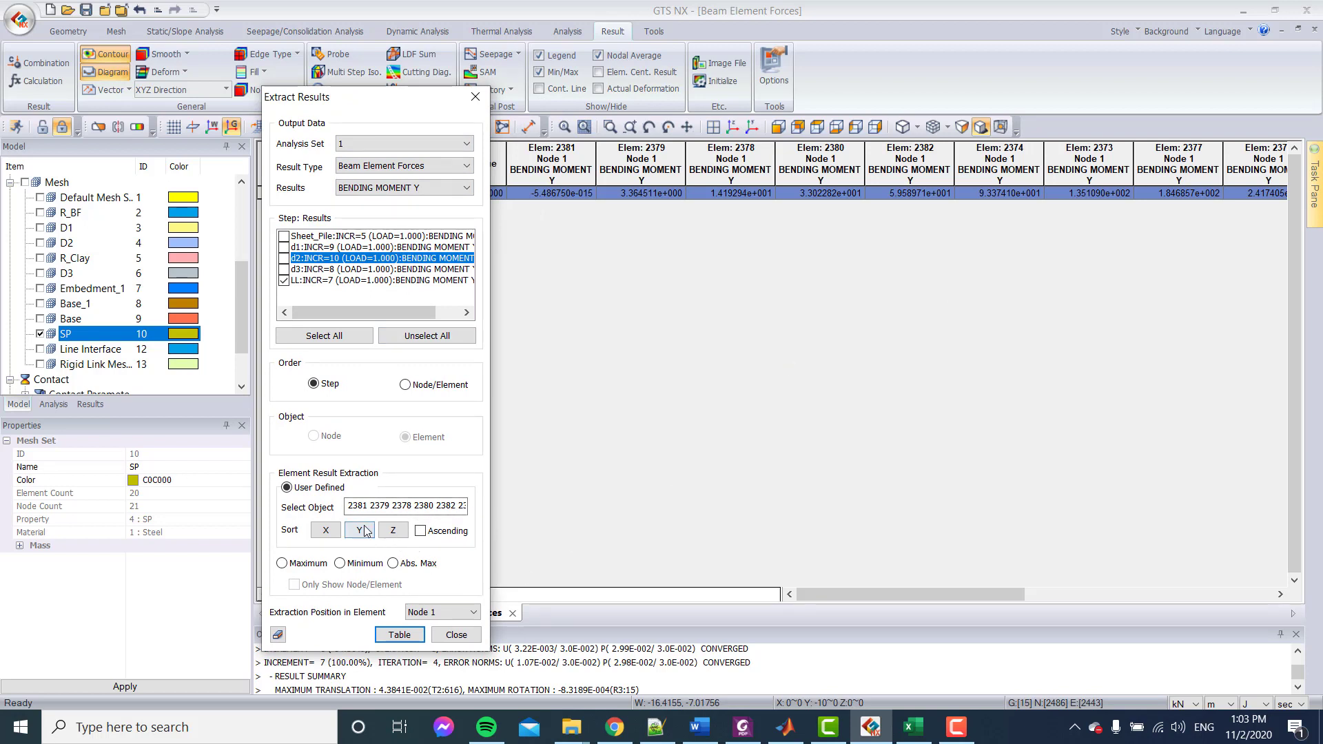
{"action": "left_click", "coordinate": [411, 635]}
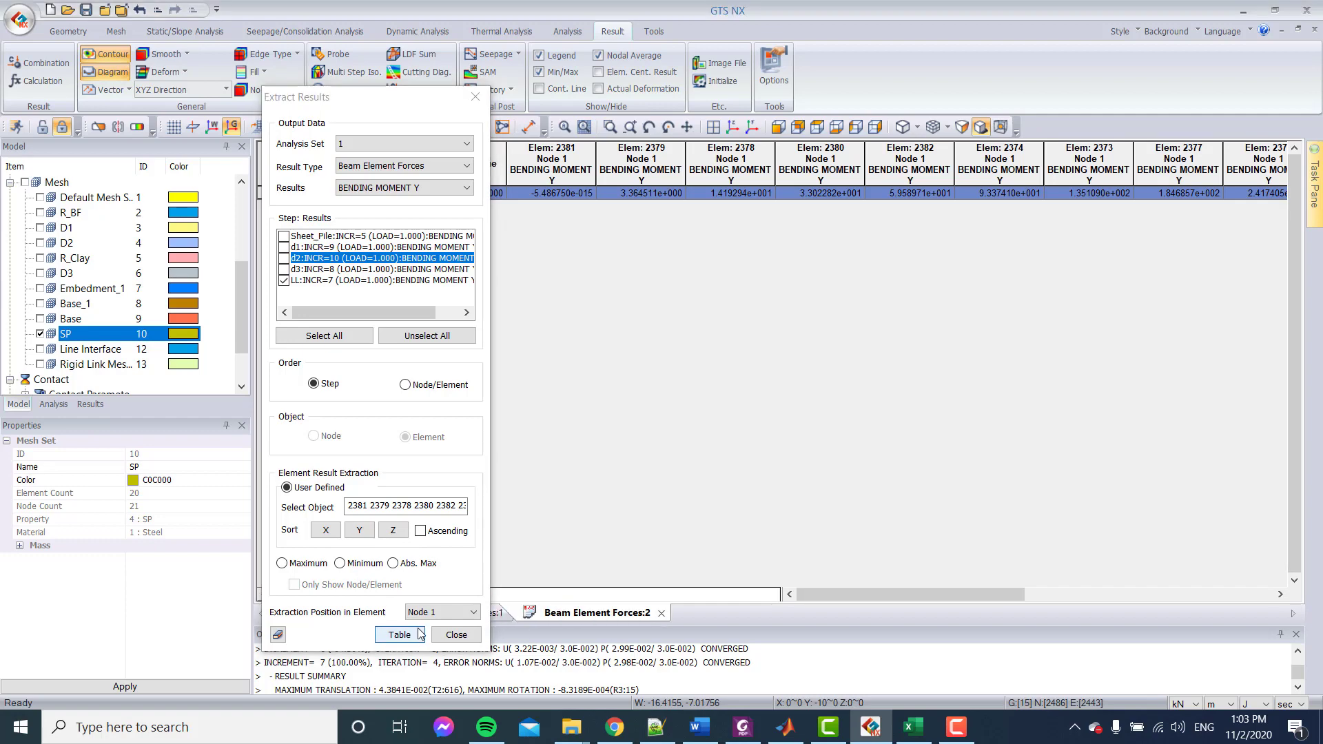
Order the extraction by Node/Element, sort the elements by Y again, and regenerate the bending moment table.
{"action": "left_click", "coordinate": [384, 146]}
{"action": "left_click", "coordinate": [372, 165]}
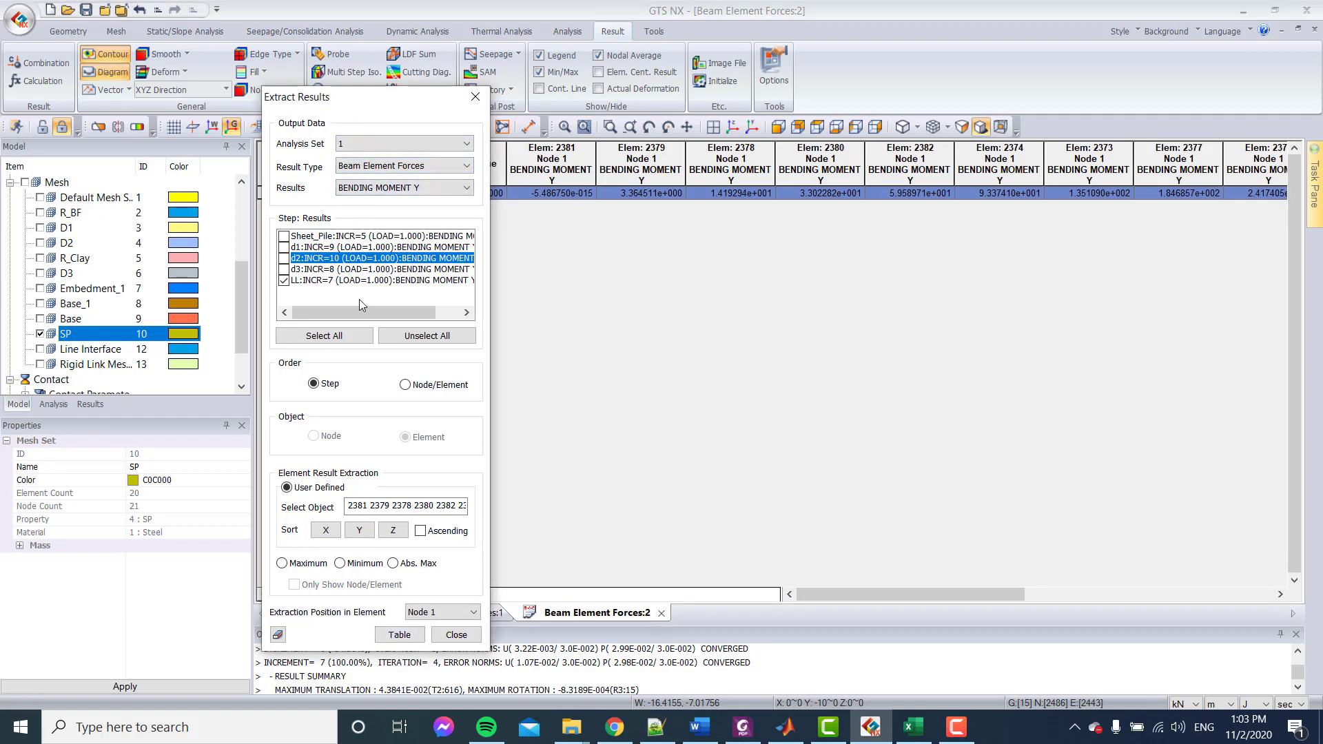
{"action": "left_click", "coordinate": [425, 390]}
{"action": "left_click", "coordinate": [359, 530]}
{"action": "left_click", "coordinate": [399, 635]}
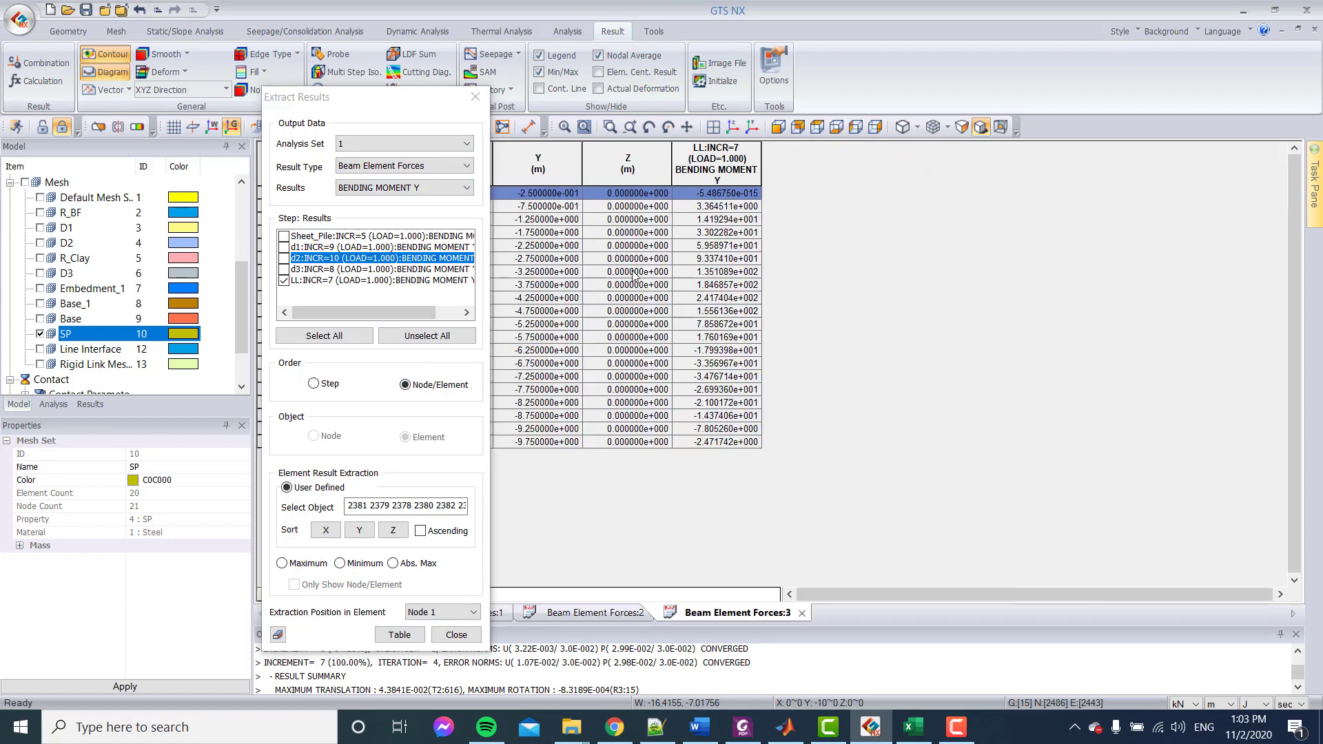
Copy the LL bending moment column from the table and paste it into Book1.xlsx in Excel, starting at cell D6.
{"action": "left_click_drag", "start_coordinate": [734, 195], "coordinate": [732, 446]}
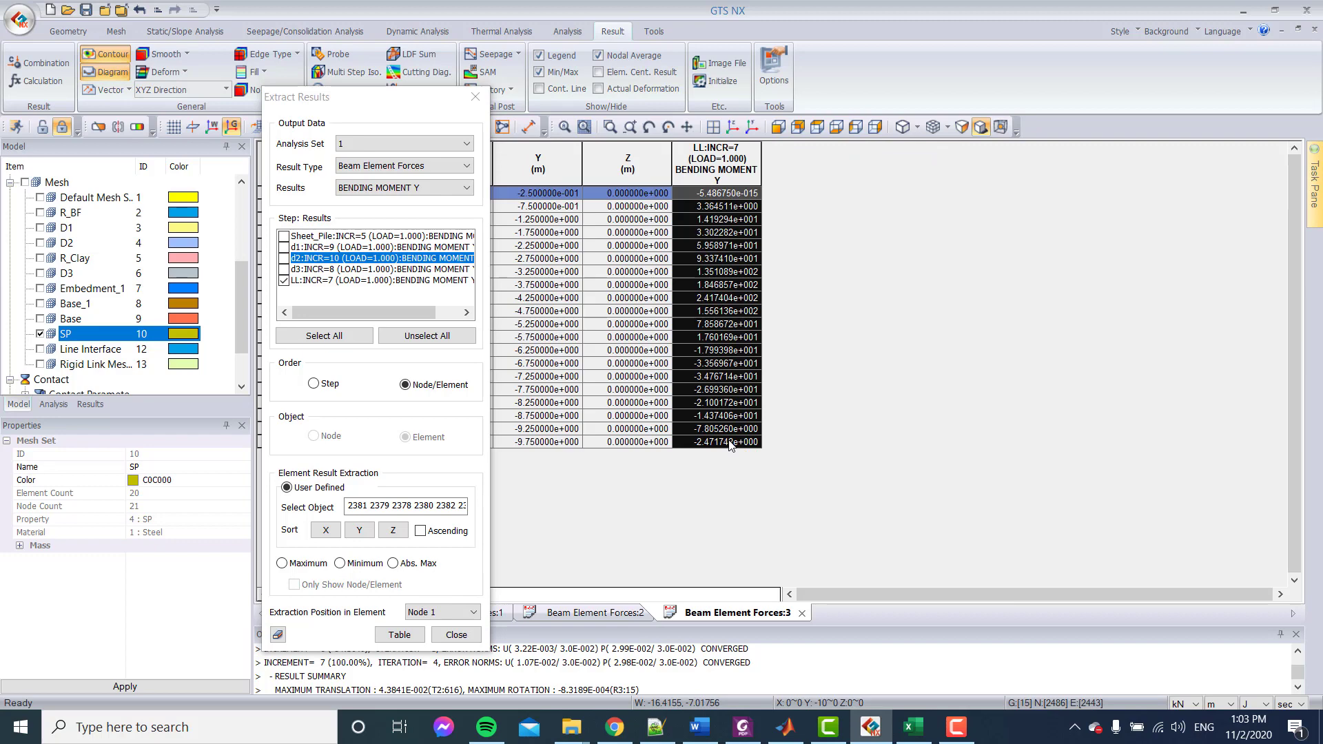
{"action": "left_click", "coordinate": [913, 728]}
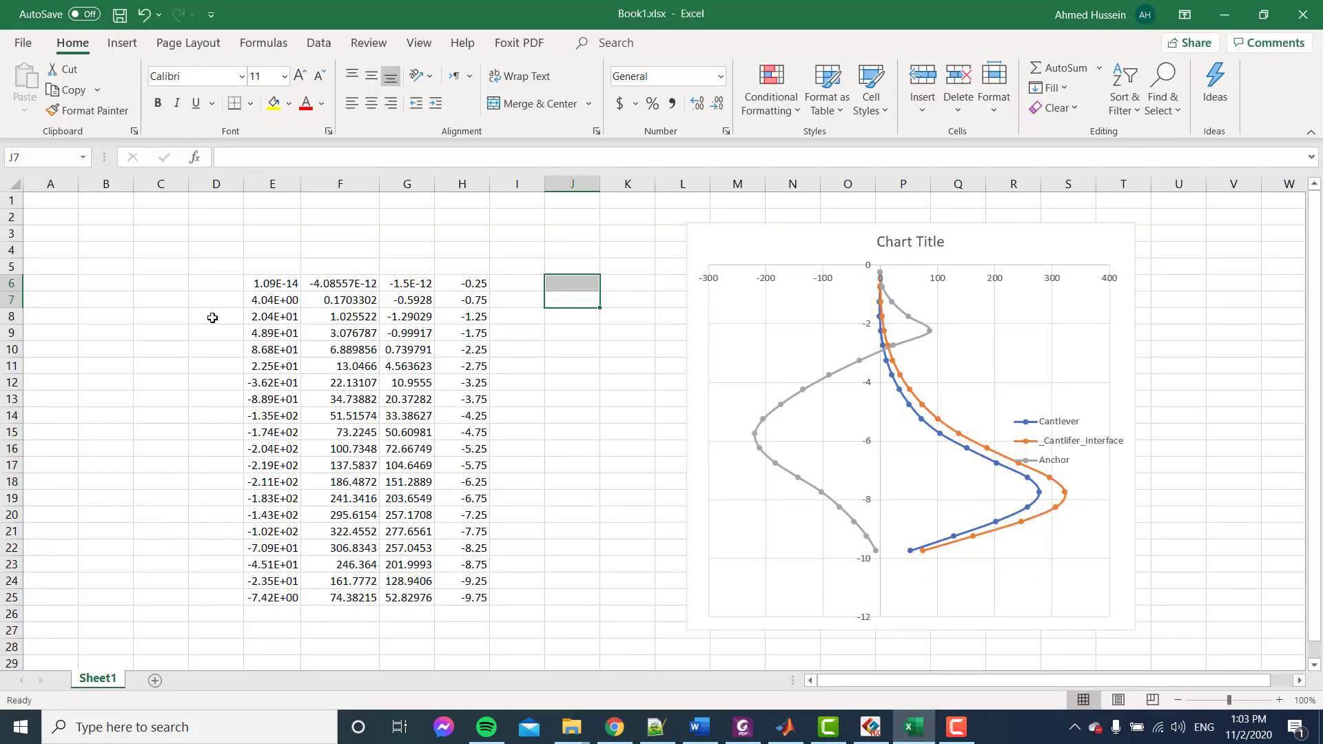
{"action": "left_click", "coordinate": [223, 285]}
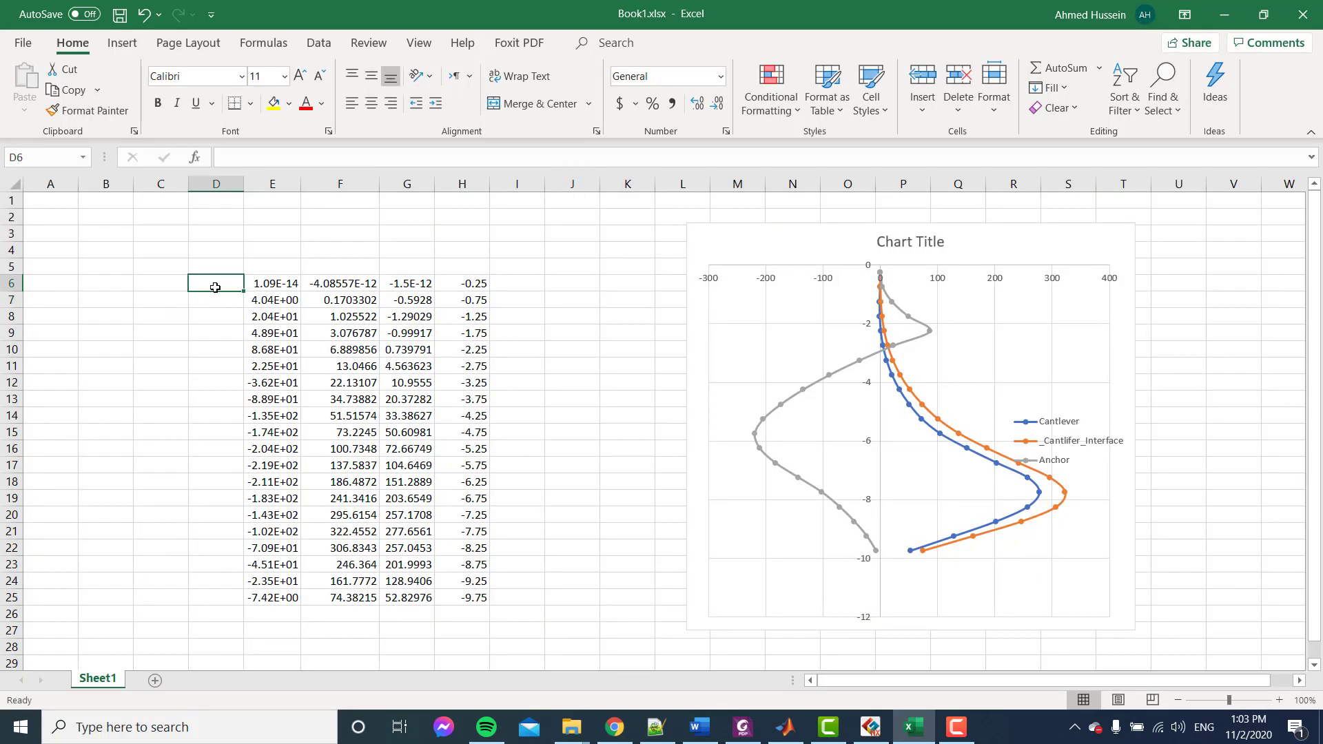
{"action": "key", "text": "alt+Tab"}
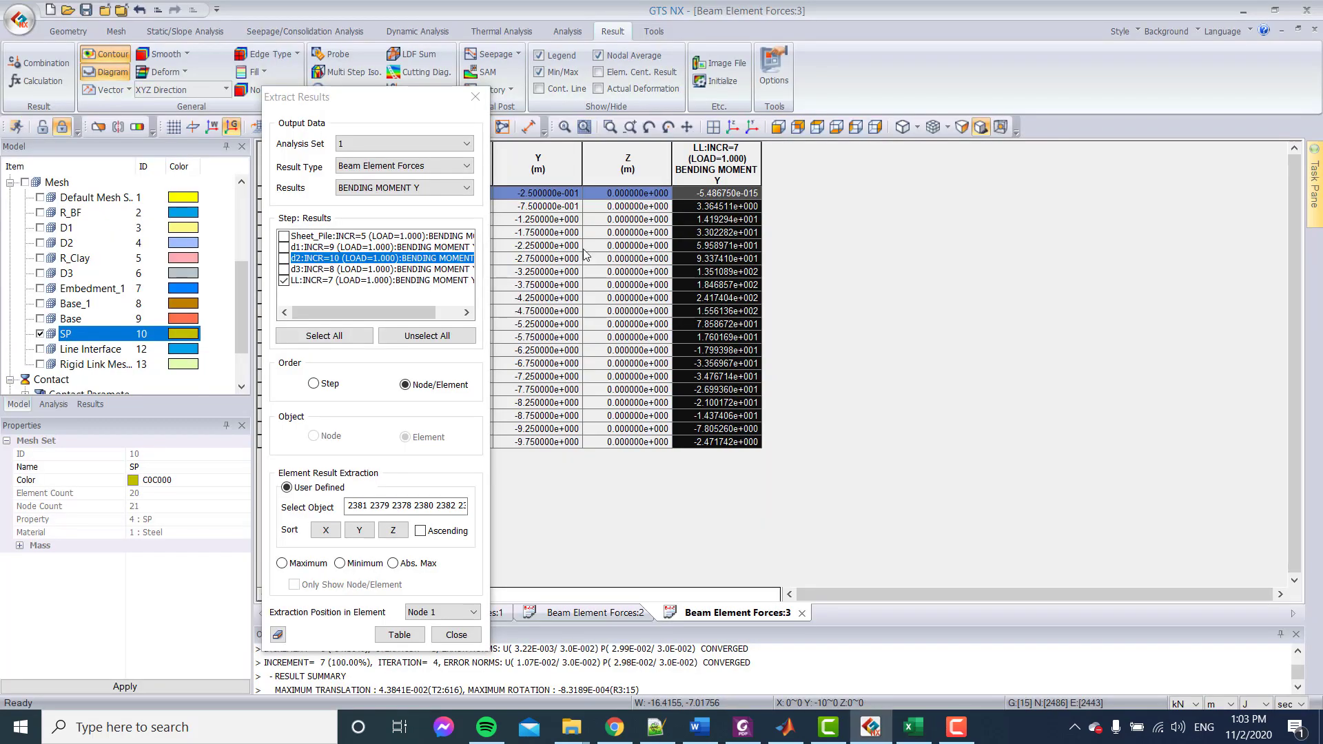
{"action": "right_click", "coordinate": [700, 258]}
{"action": "left_click_drag", "start_coordinate": [717, 193], "coordinate": [743, 441]}
{"action": "key", "text": "alt+Tab"}
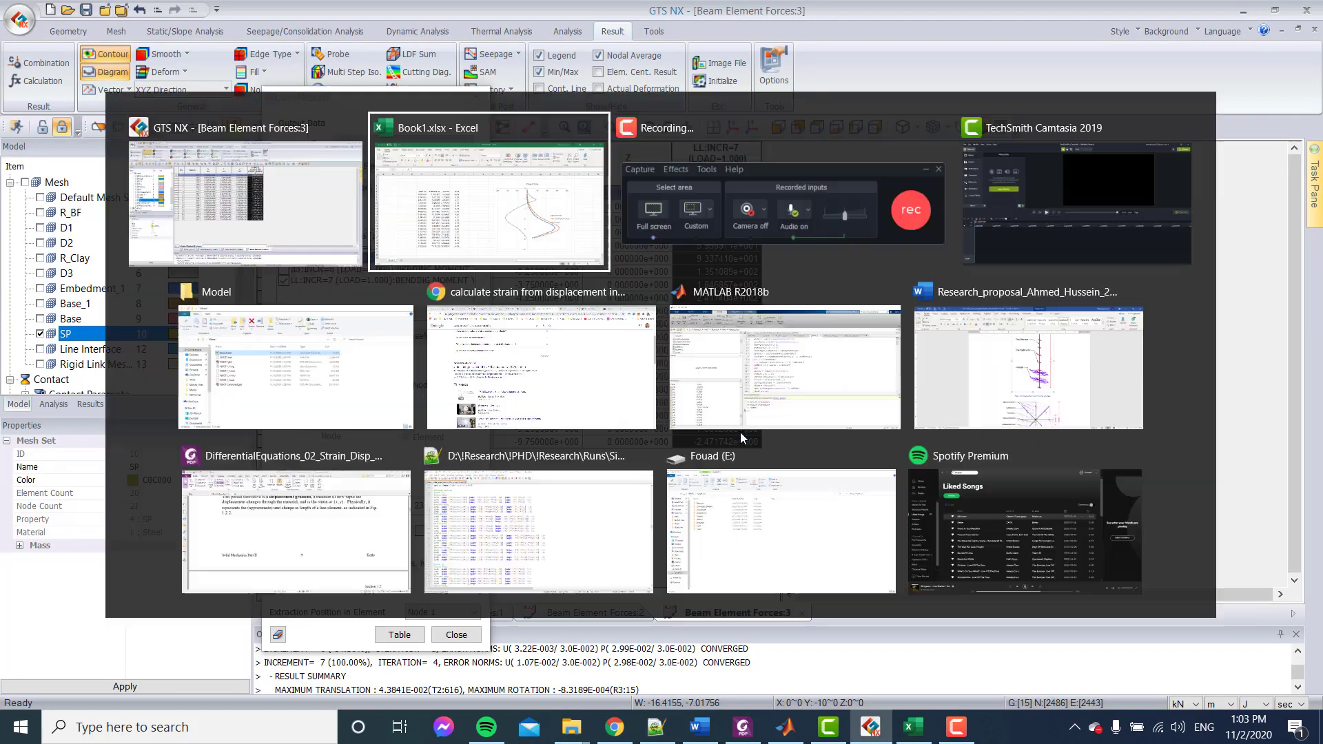
{"action": "left_click", "coordinate": [199, 286]}
{"action": "key", "text": "ctrl+v"}
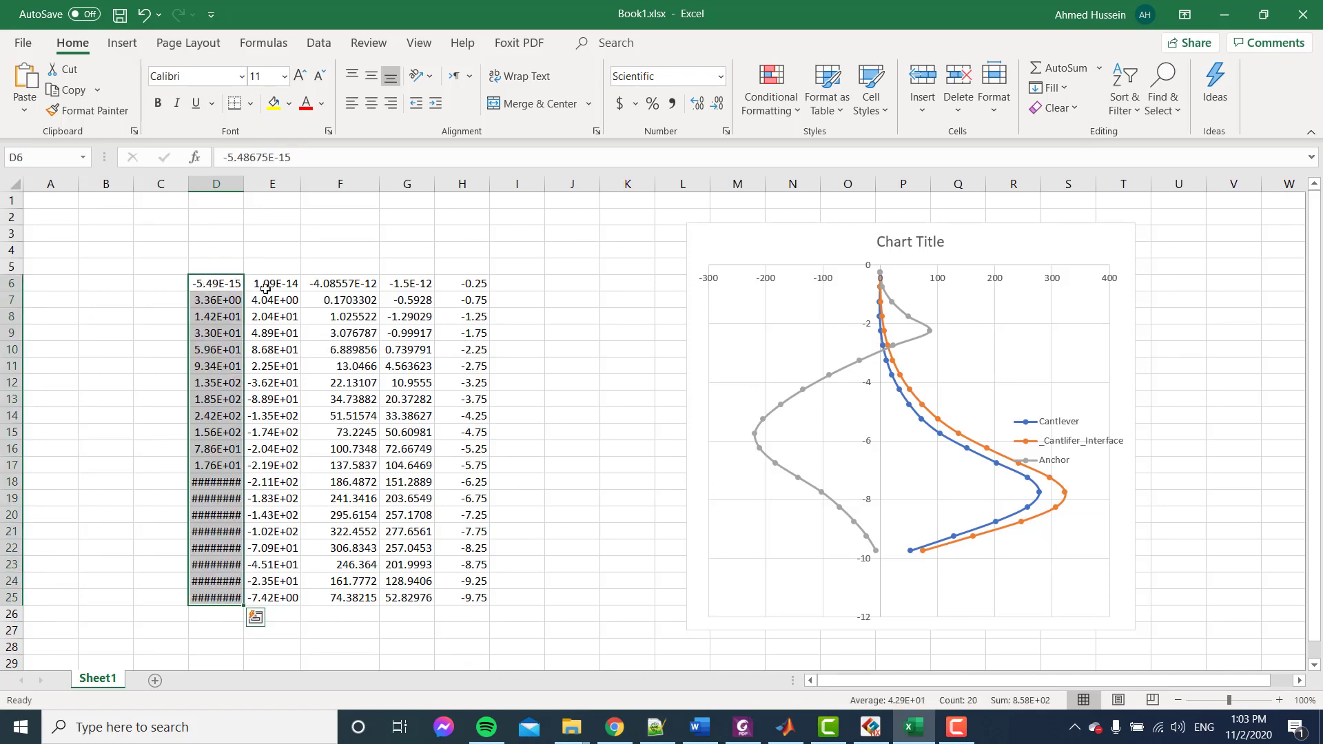
Add a new series to the bending moment chart with D6:D25 as its X values.
{"action": "left_click", "coordinate": [769, 246]}
{"action": "right_click", "coordinate": [774, 240]}
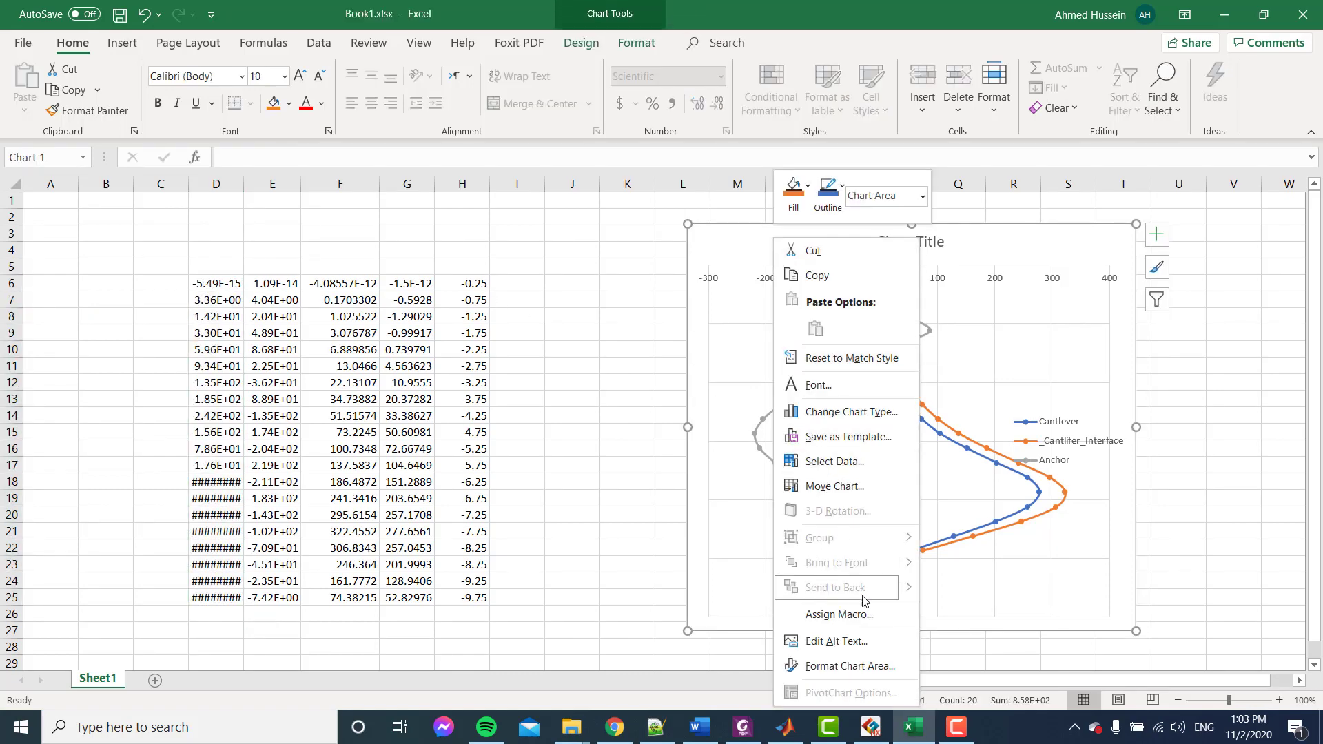
{"action": "left_click", "coordinate": [867, 473]}
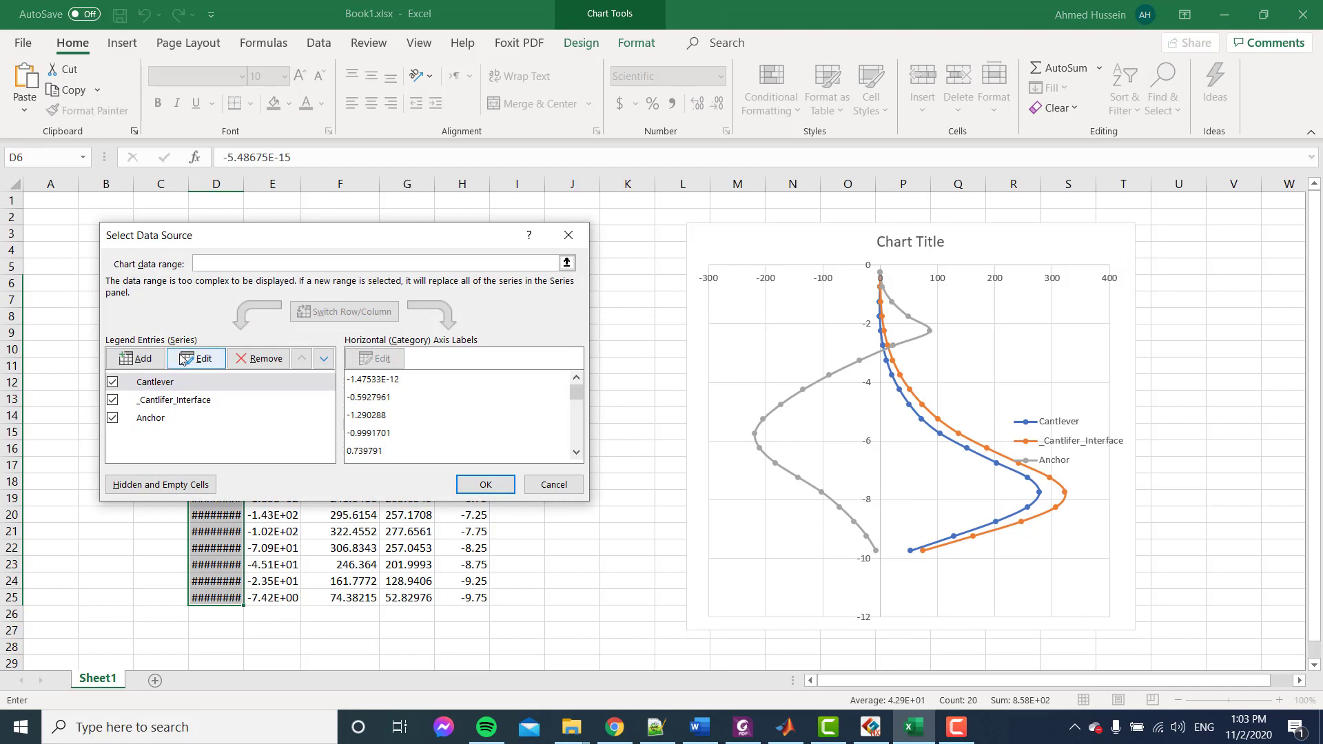
{"action": "left_click", "coordinate": [128, 355]}
{"action": "left_click", "coordinate": [255, 364]}
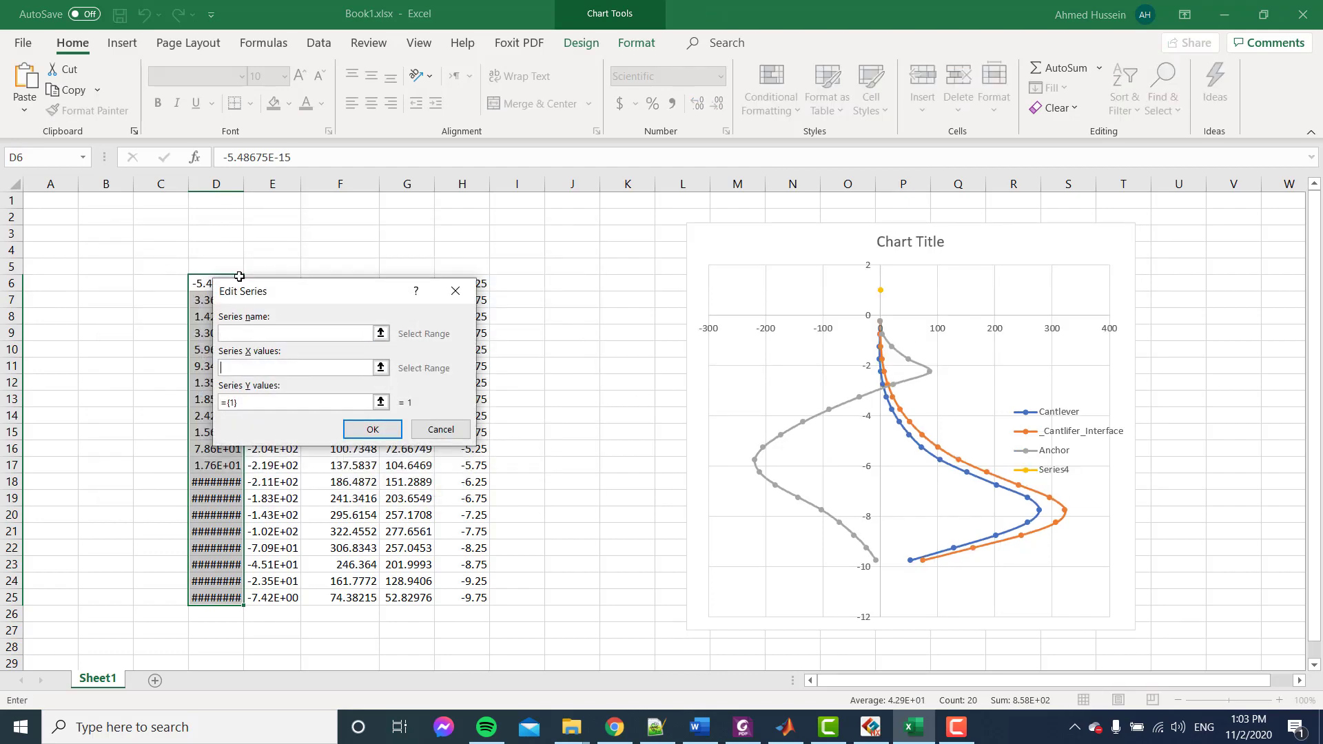
{"action": "left_click_drag", "start_coordinate": [245, 292], "coordinate": [216, 598]}
Set the new series' Y values to the depths in H6:H25 and apply the chart data changes.
{"action": "left_click", "coordinate": [336, 387]}
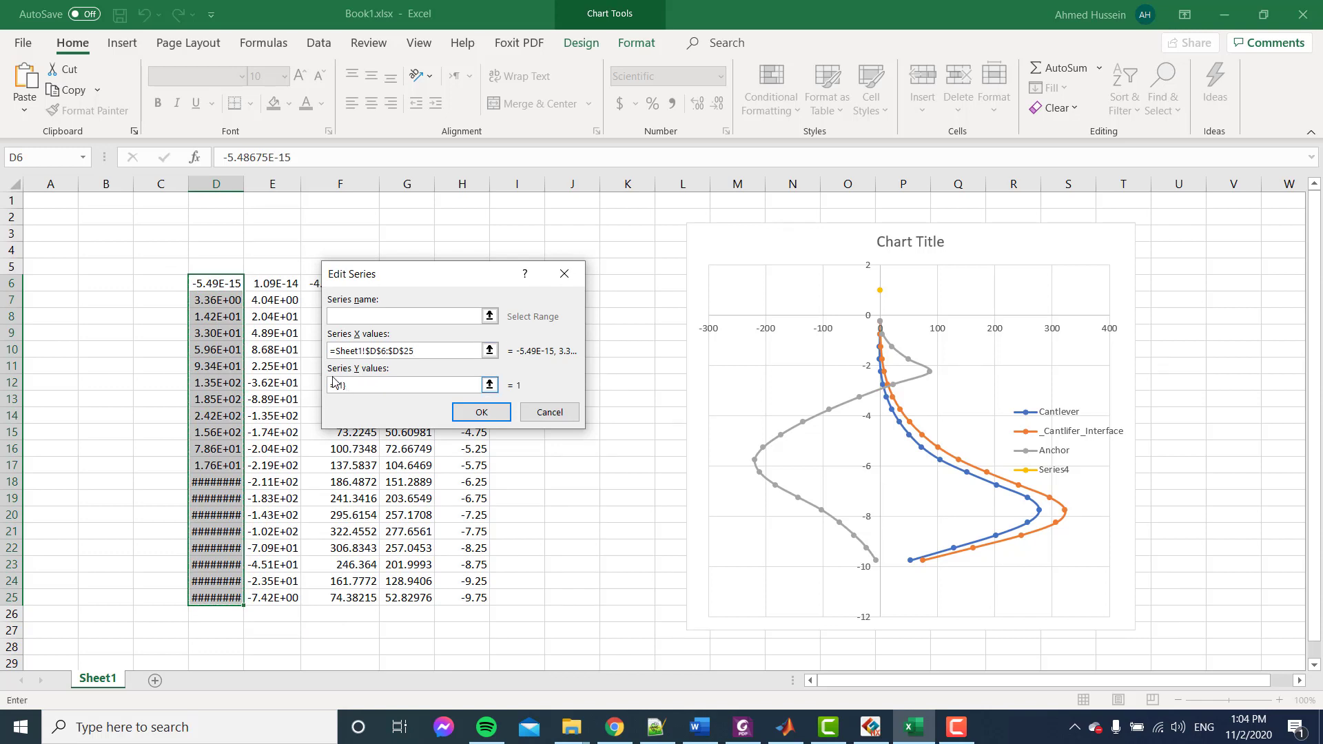
{"action": "key", "text": "BackSpace"}
{"action": "key", "text": "BackSpace"}
{"action": "key", "text": "BackSpace"}
{"action": "key", "text": "BackSpace"}
{"action": "left_click_drag", "start_coordinate": [408, 279], "coordinate": [626, 260]}
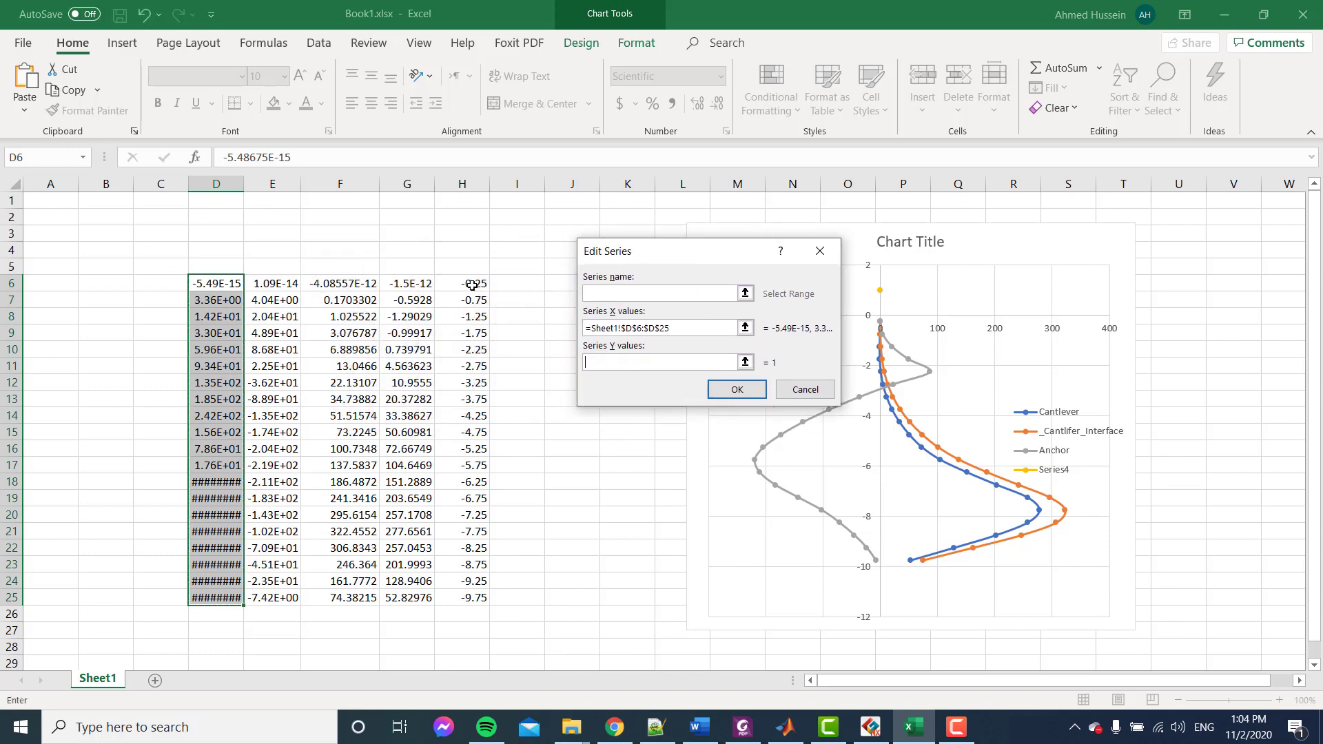
{"action": "left_click_drag", "start_coordinate": [472, 285], "coordinate": [483, 598]}
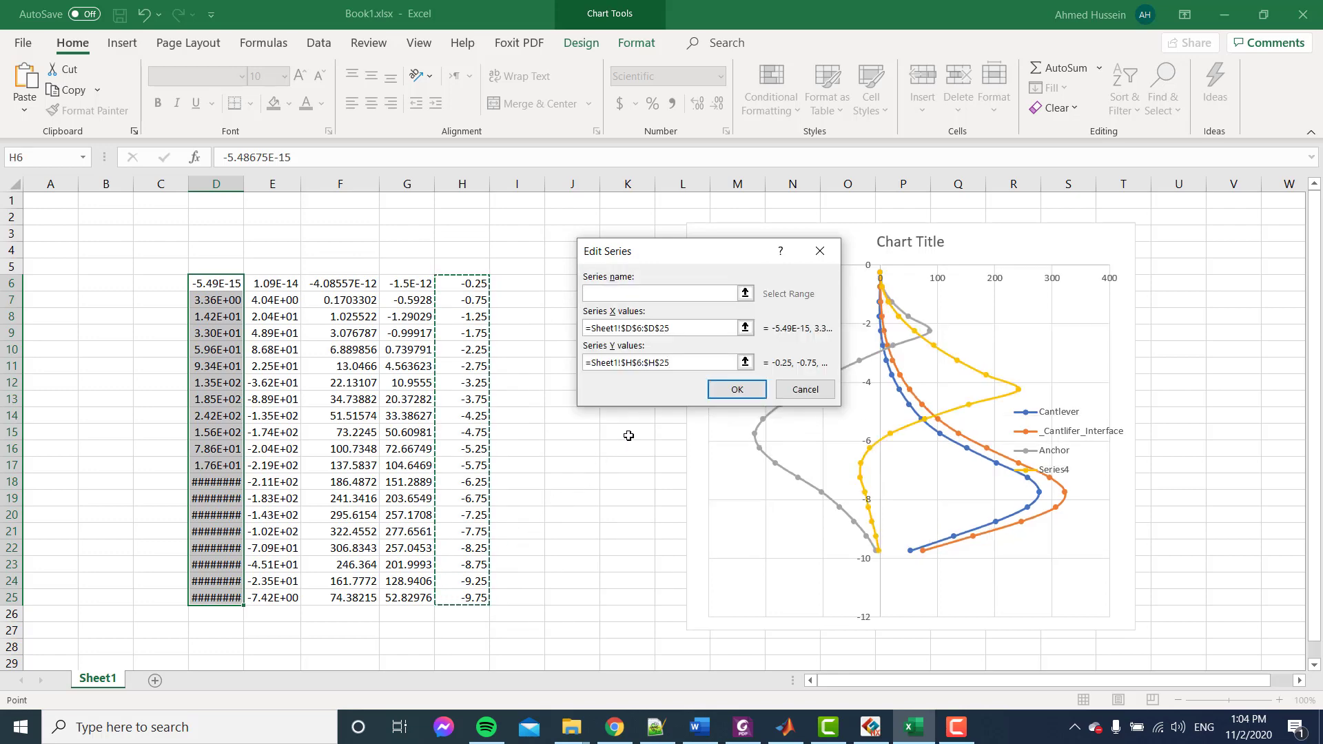
{"action": "left_click", "coordinate": [733, 391]}
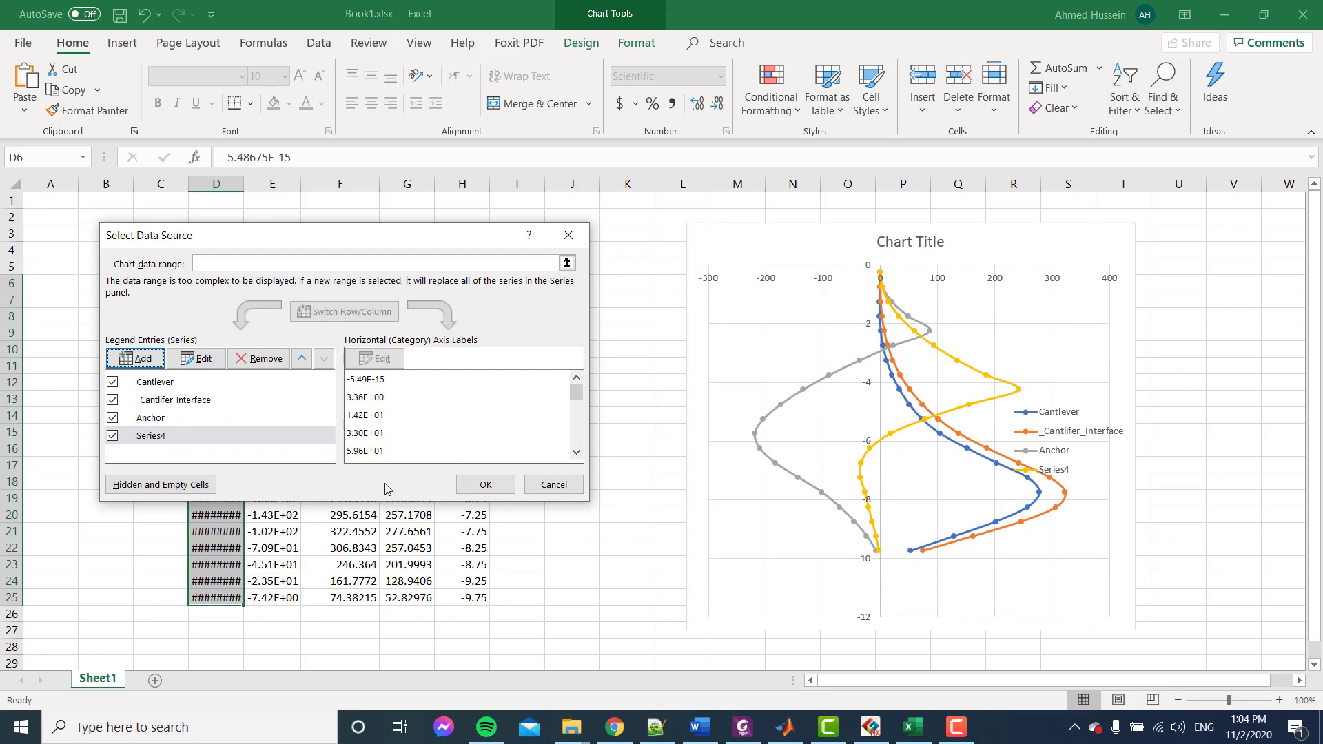
{"action": "left_click", "coordinate": [475, 484]}
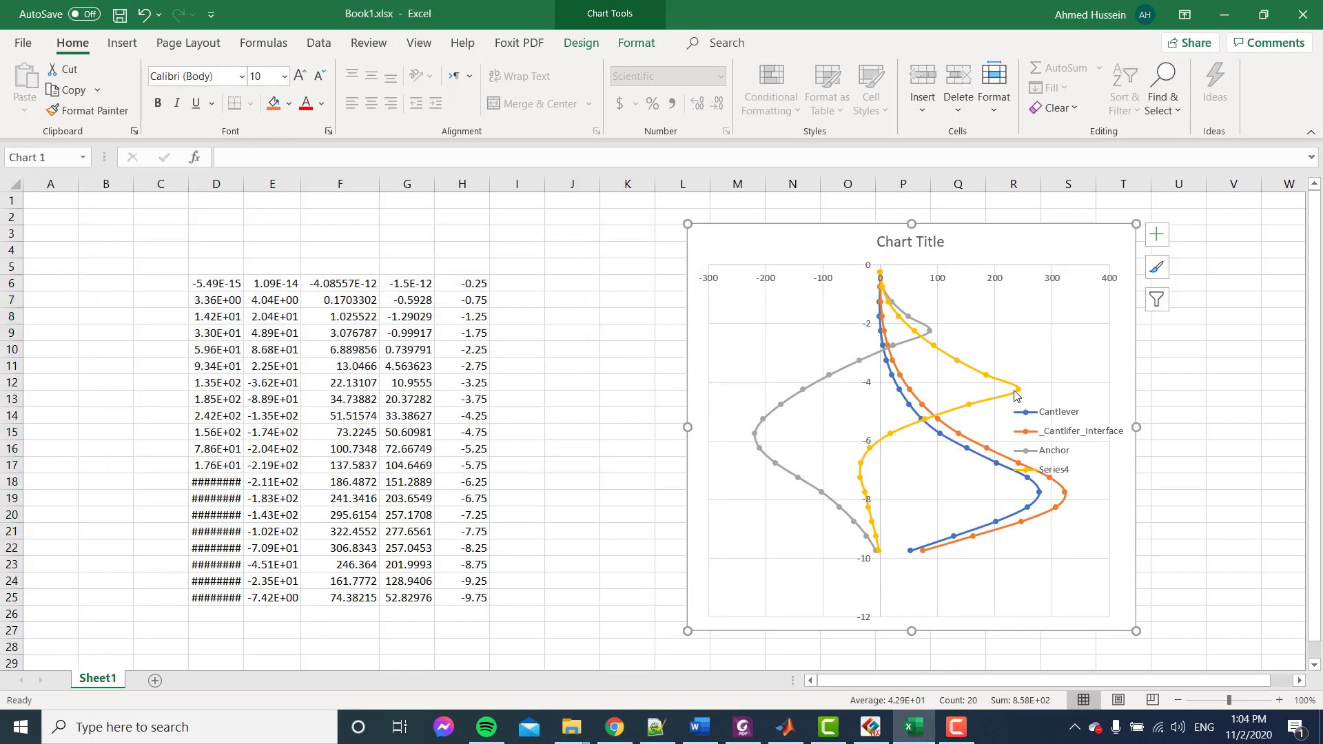
Compare the new curve with the Anchor curve, then switch back to GTS NX and close the result extraction.
{"action": "mouse_move", "coordinate": [1021, 394]}
{"action": "mouse_move", "coordinate": [756, 436]}
{"action": "left_click", "coordinate": [867, 728]}
{"action": "left_click", "coordinate": [866, 729]}
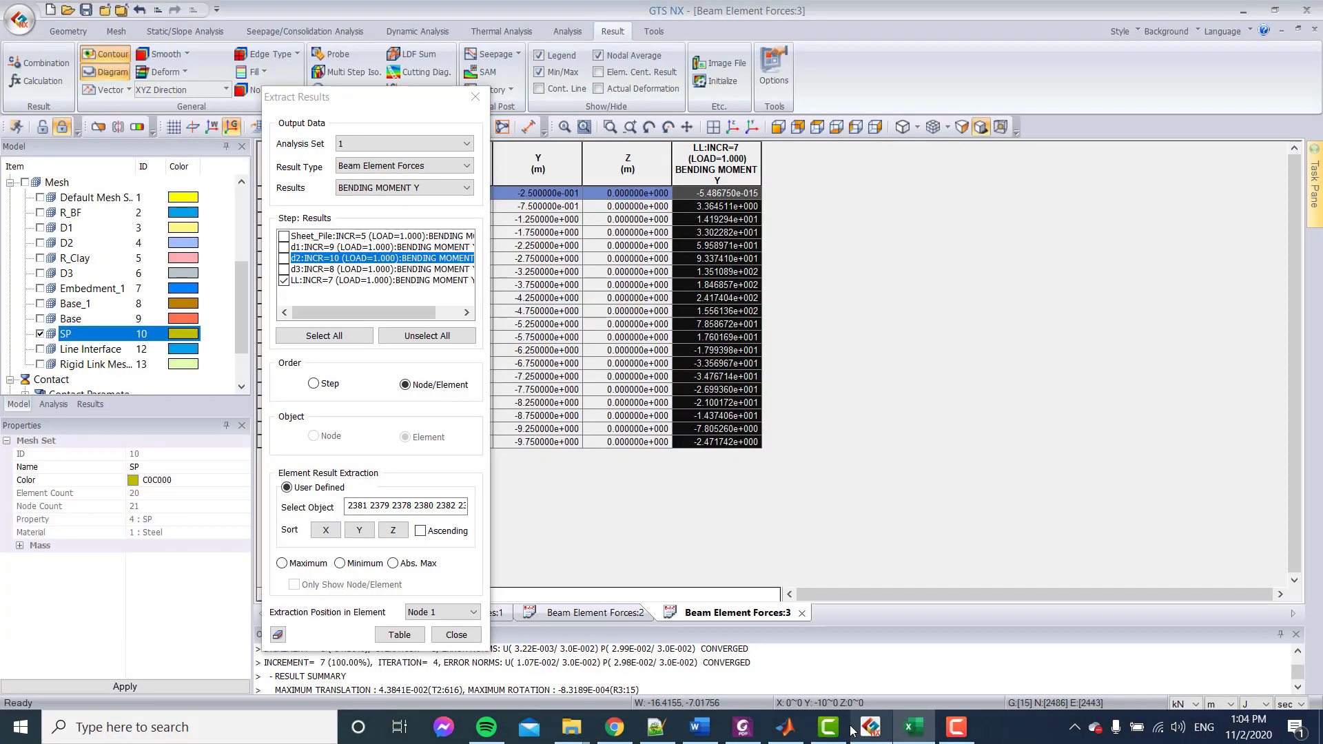
{"action": "left_click", "coordinate": [455, 634]}
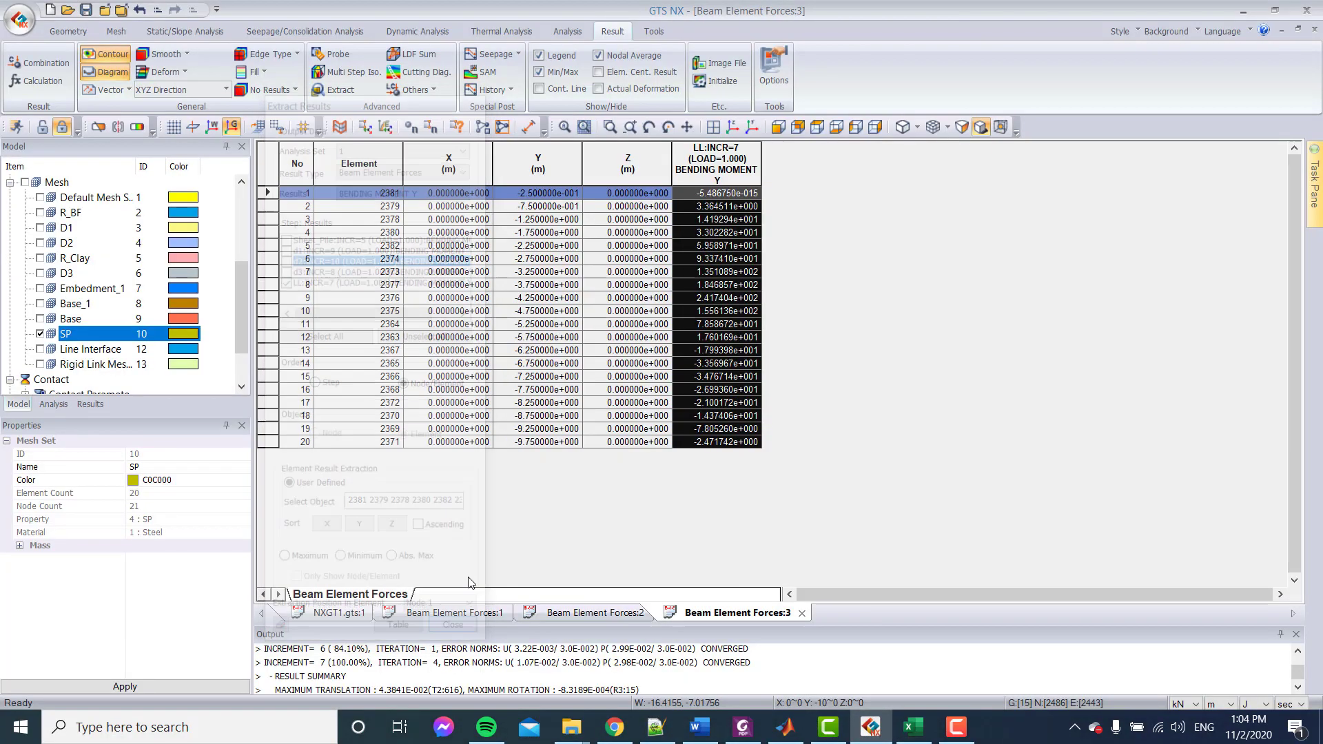
Open the definition of construction stage d1, review its activated and deactivated data, and close it.
{"action": "left_click", "coordinate": [55, 405]}
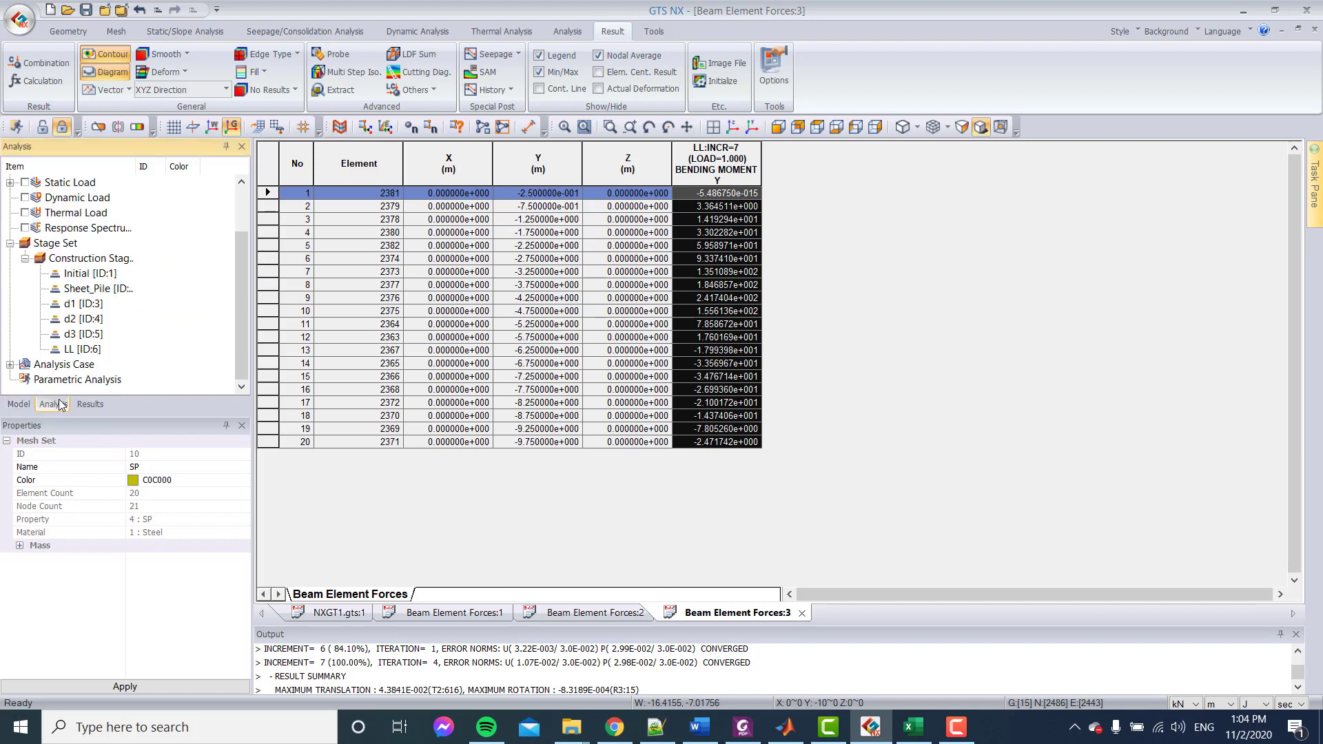
{"action": "right_click", "coordinate": [69, 303]}
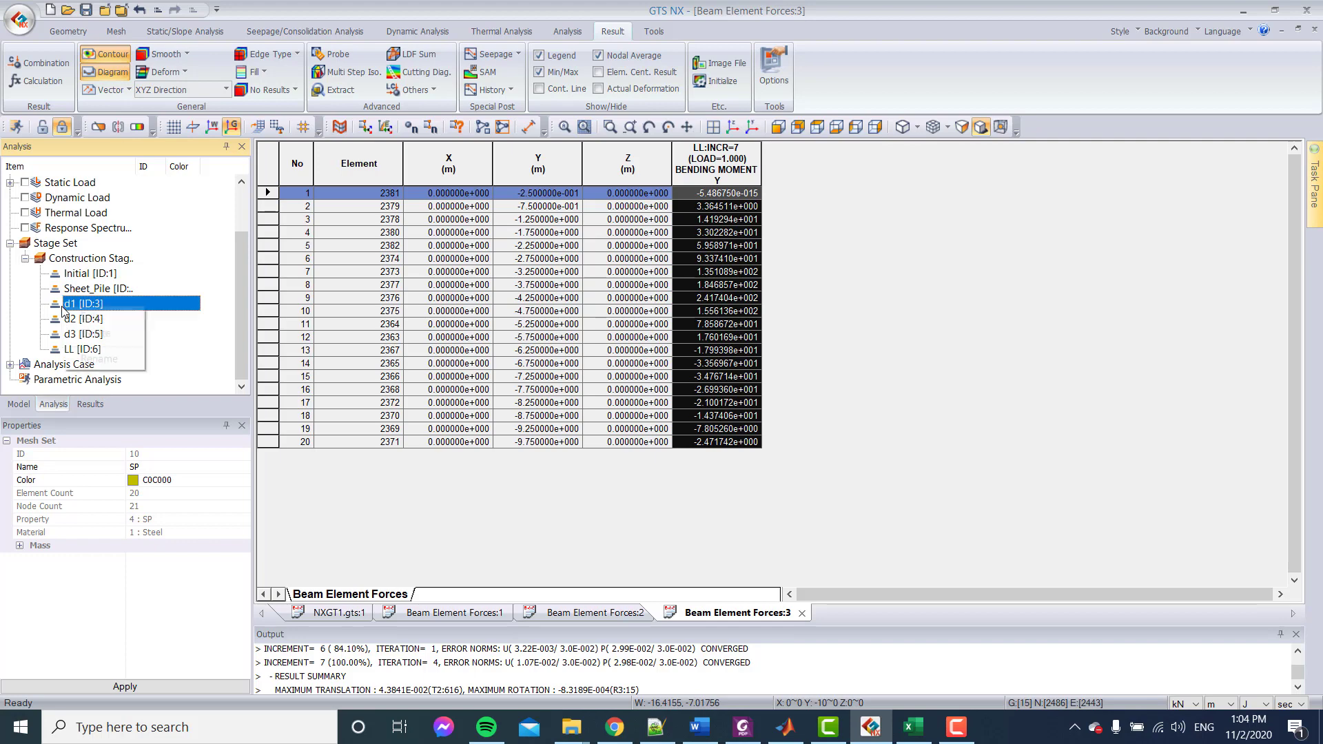
{"action": "left_click", "coordinate": [76, 311]}
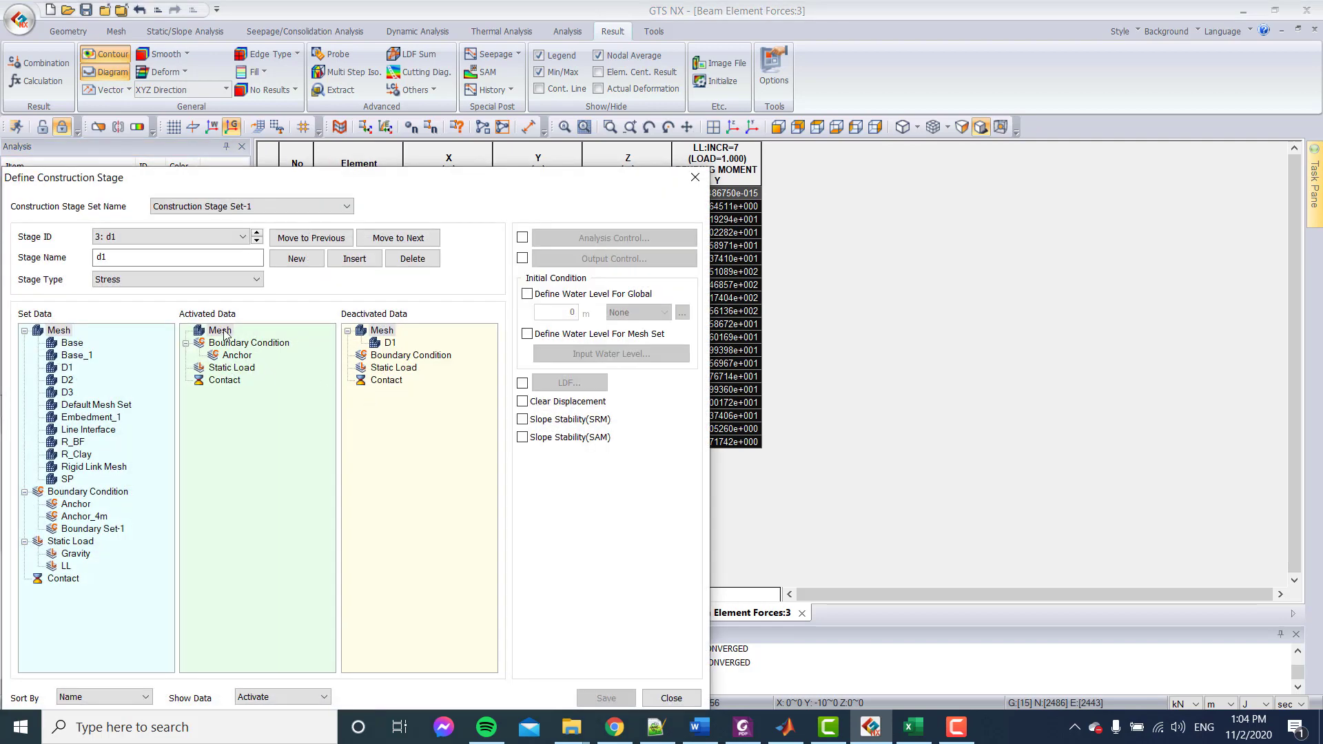
{"action": "left_click", "coordinate": [257, 241]}
{"action": "left_click", "coordinate": [695, 178]}
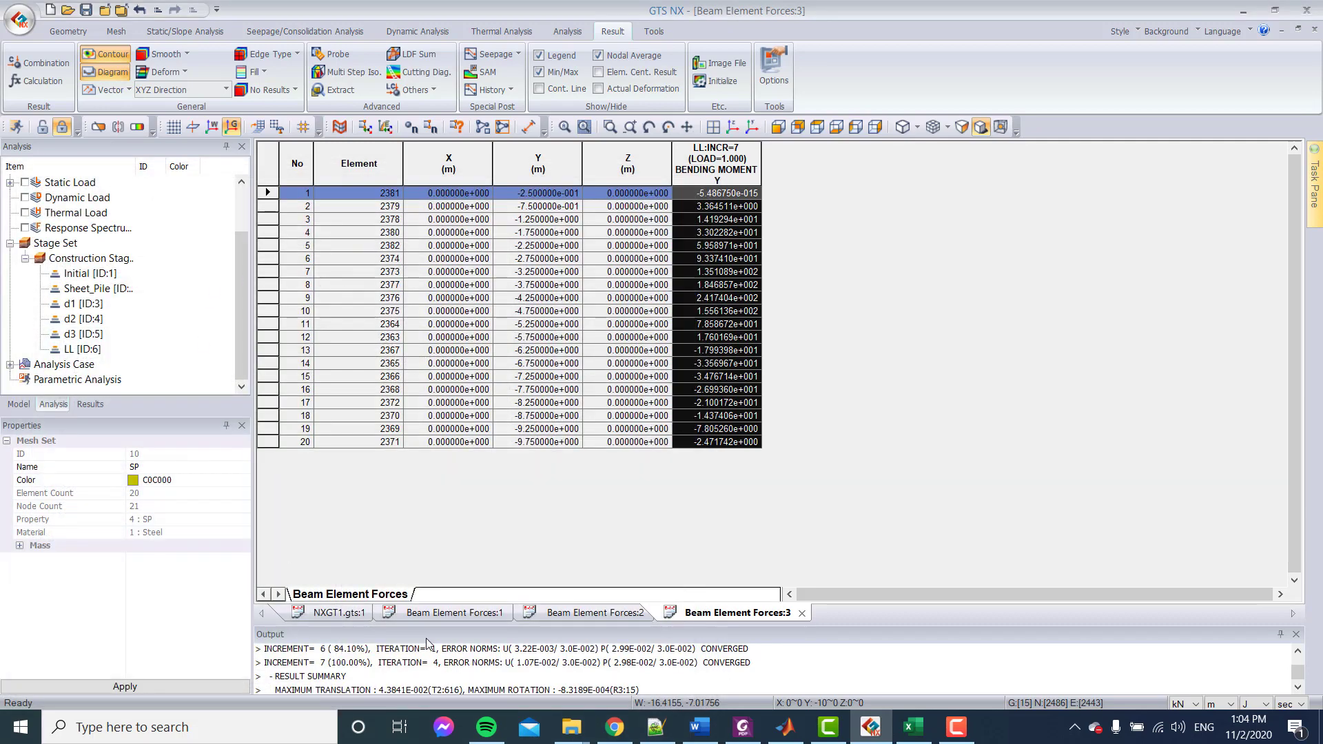
Close all the Beam Element Forces result tables, leaving only the NXGT1.gts model view open.
{"action": "left_click", "coordinate": [802, 613]}
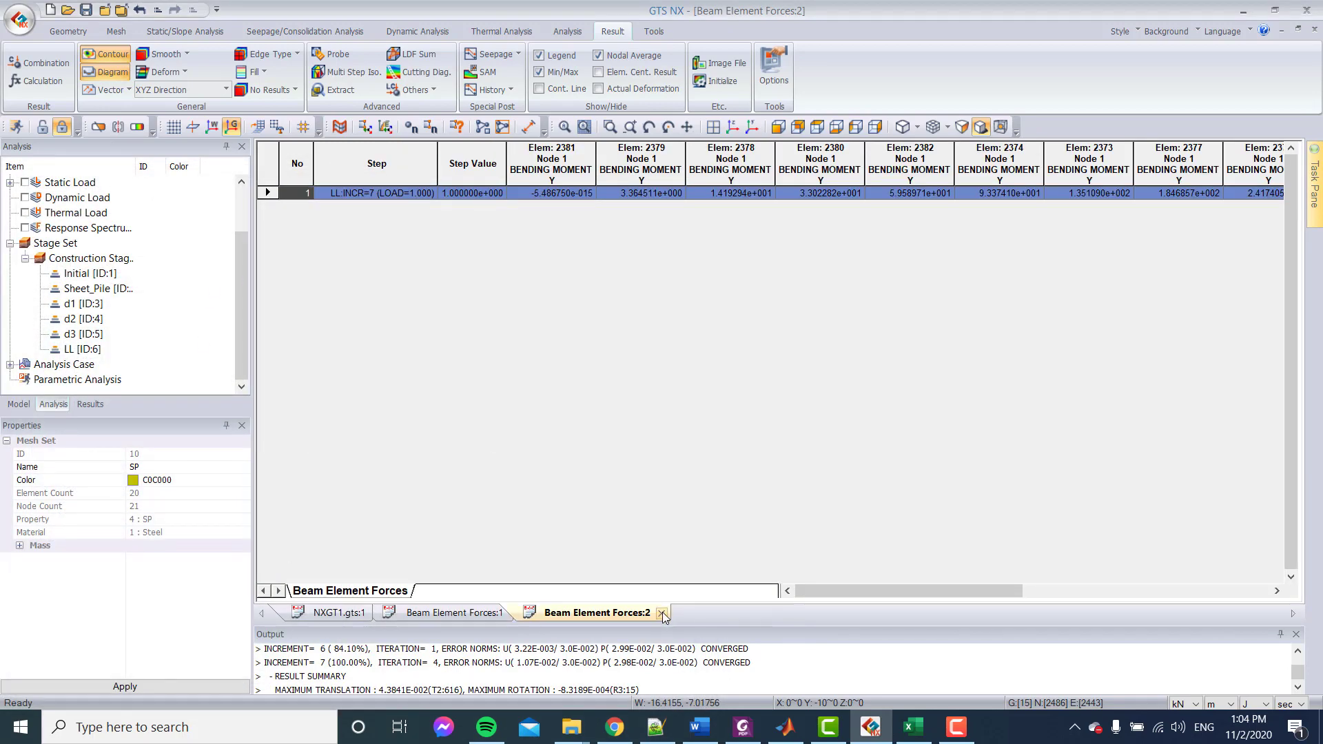
{"action": "left_click", "coordinate": [664, 612]}
{"action": "left_click", "coordinate": [512, 612]}
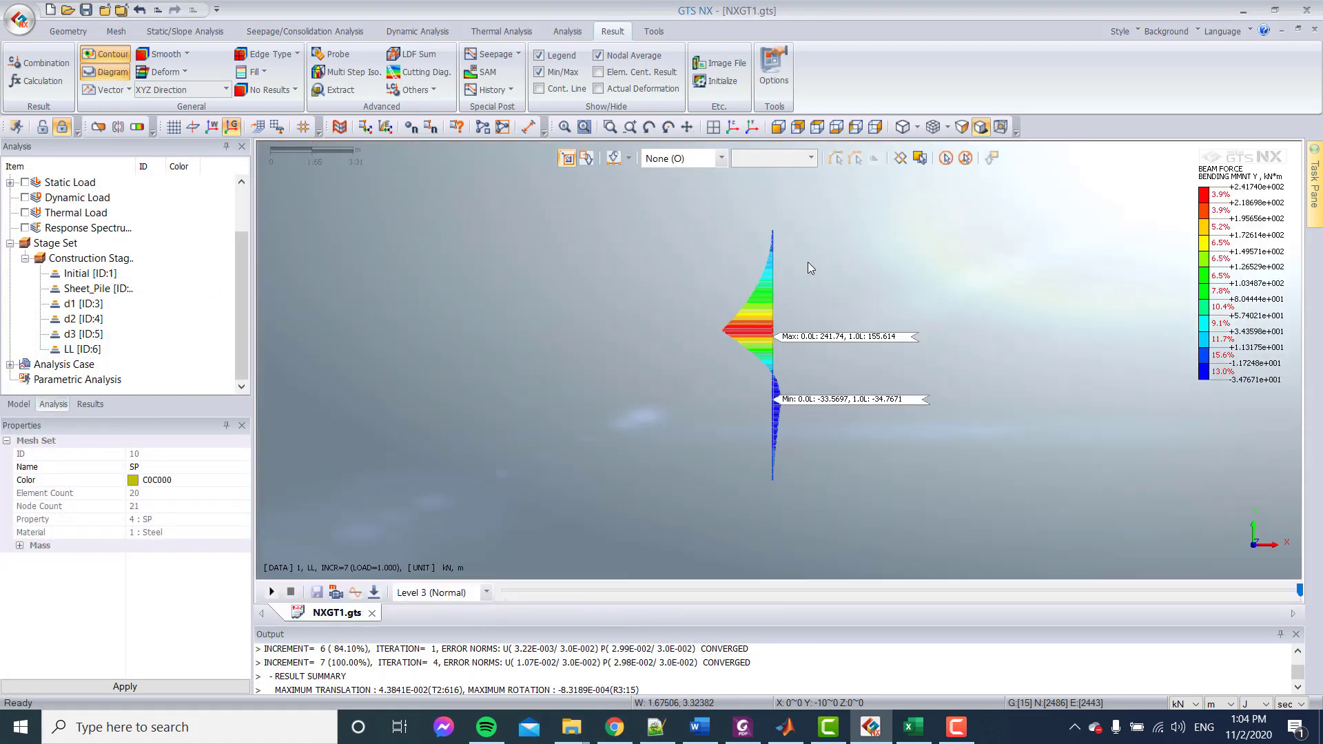
{"action": "scroll", "coordinate": [617, 375], "scroll_direction": "down", "scroll_amount": 3}
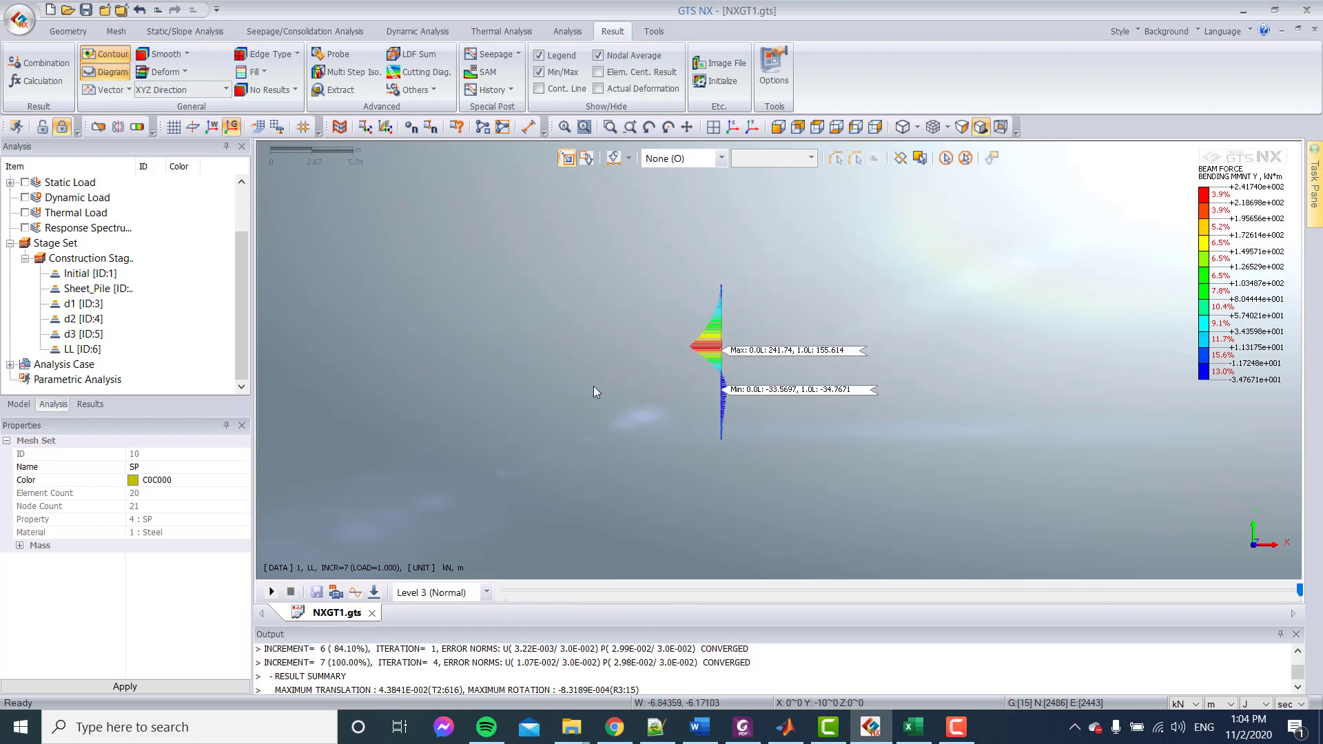
Return from the results to the model and show all mesh sets around the sheet pile.
{"action": "left_click", "coordinate": [17, 404]}
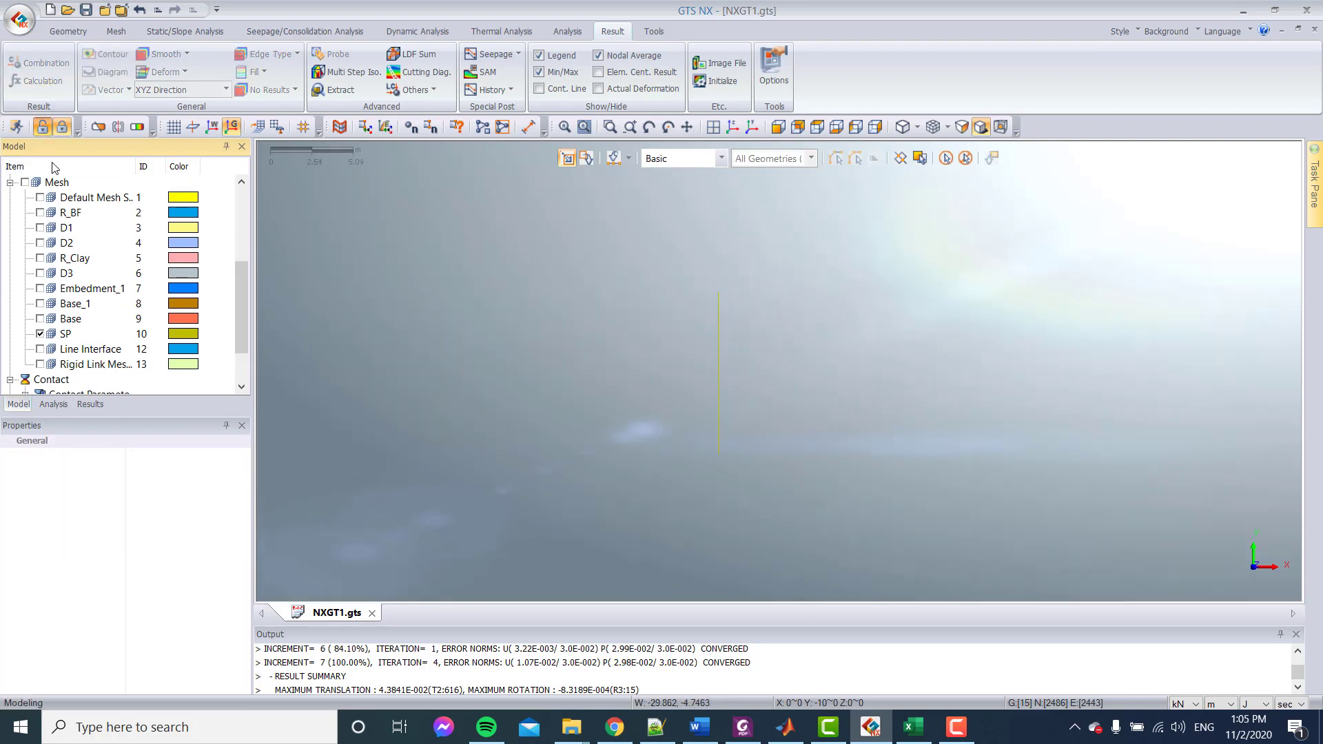
{"action": "left_click", "coordinate": [39, 407]}
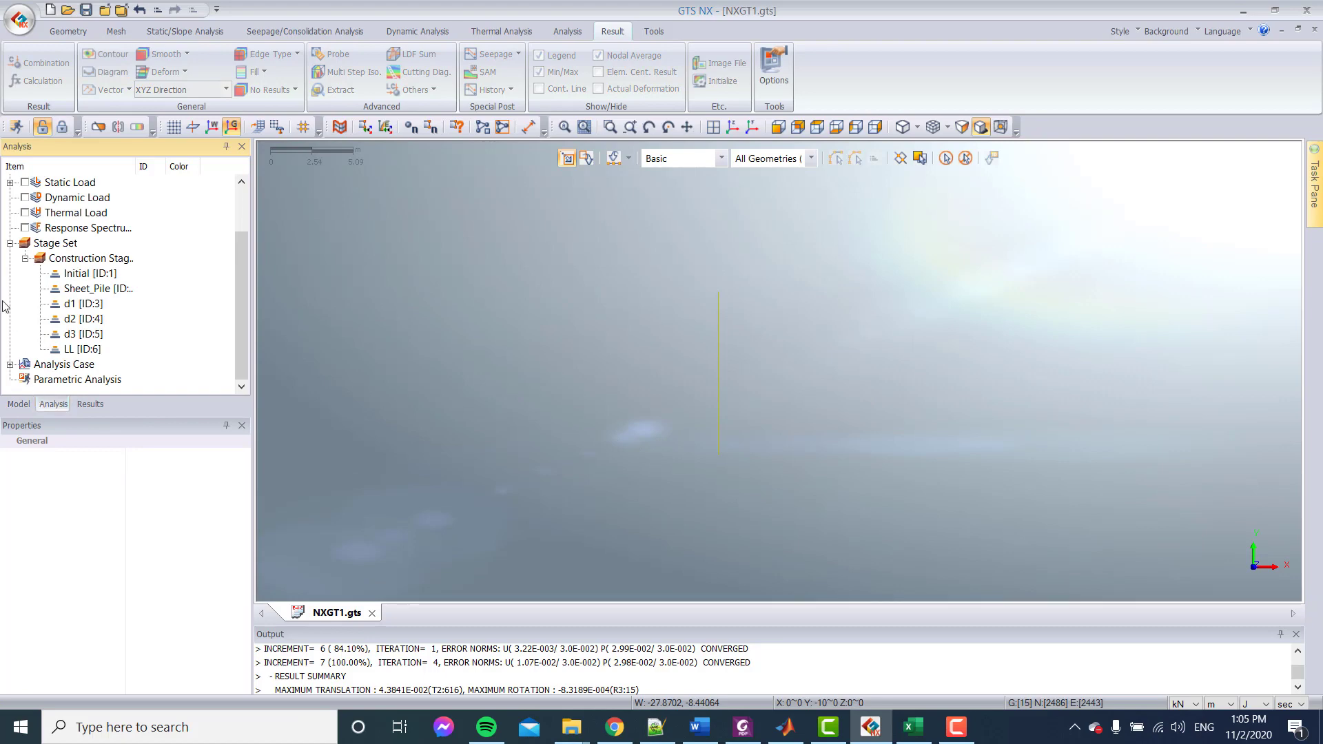
{"action": "left_click", "coordinate": [18, 405]}
{"action": "left_click", "coordinate": [25, 182]}
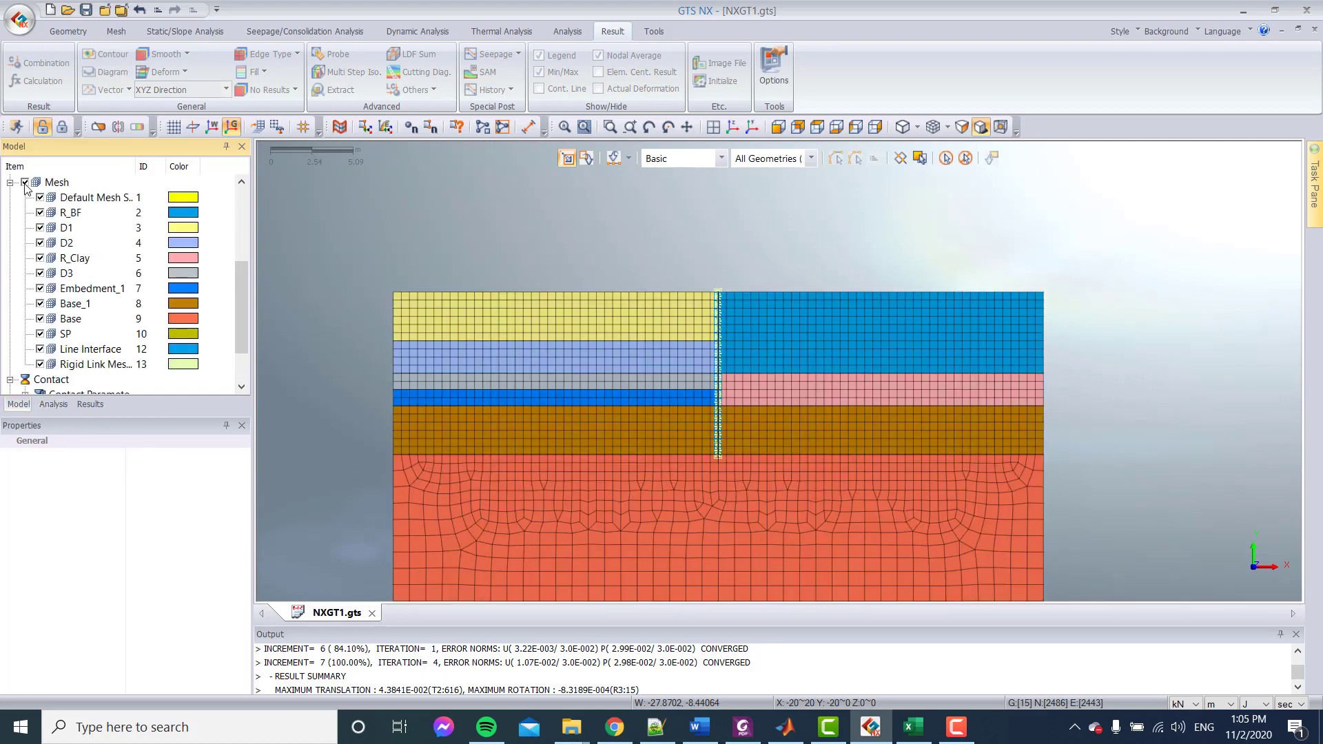
{"action": "scroll", "coordinate": [750, 360], "scroll_direction": "up", "scroll_amount": 2}
{"action": "scroll", "coordinate": [779, 437], "scroll_direction": "up", "scroll_amount": 1}
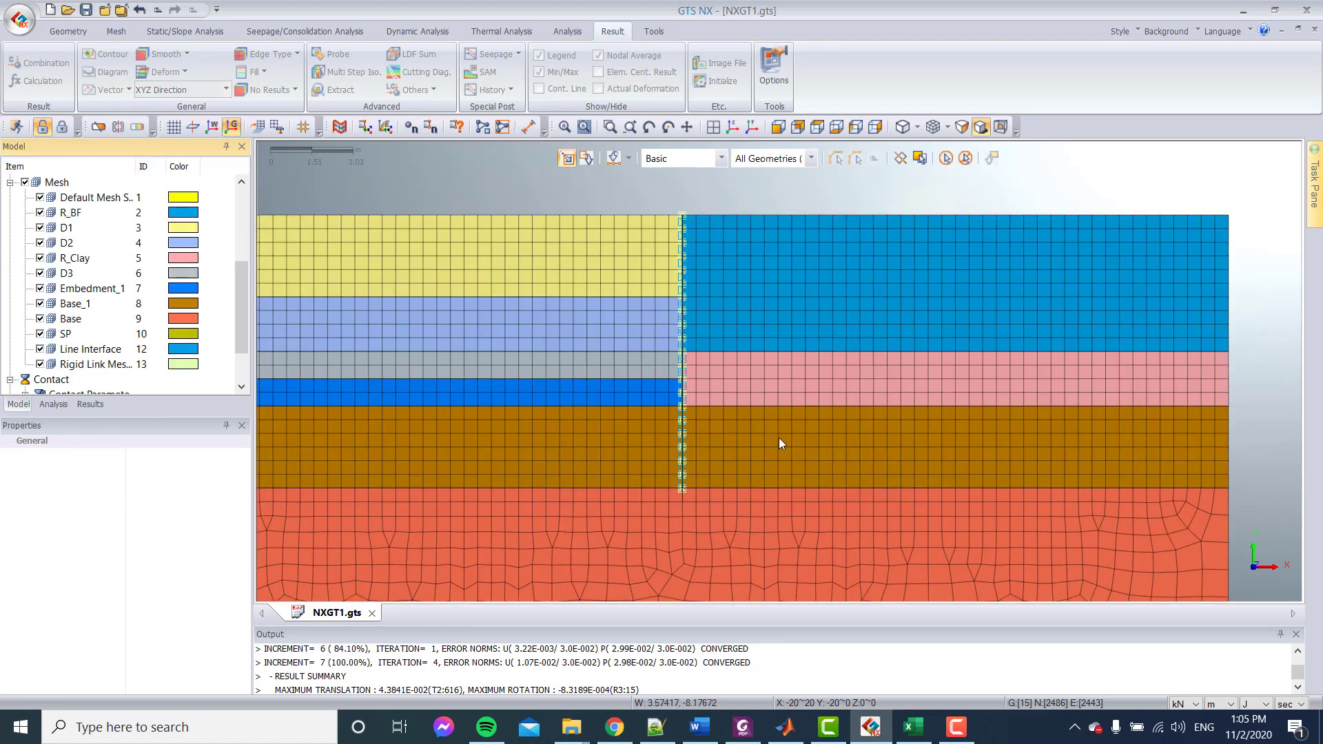
{"action": "scroll", "coordinate": [786, 424], "scroll_direction": "down", "scroll_amount": 1}
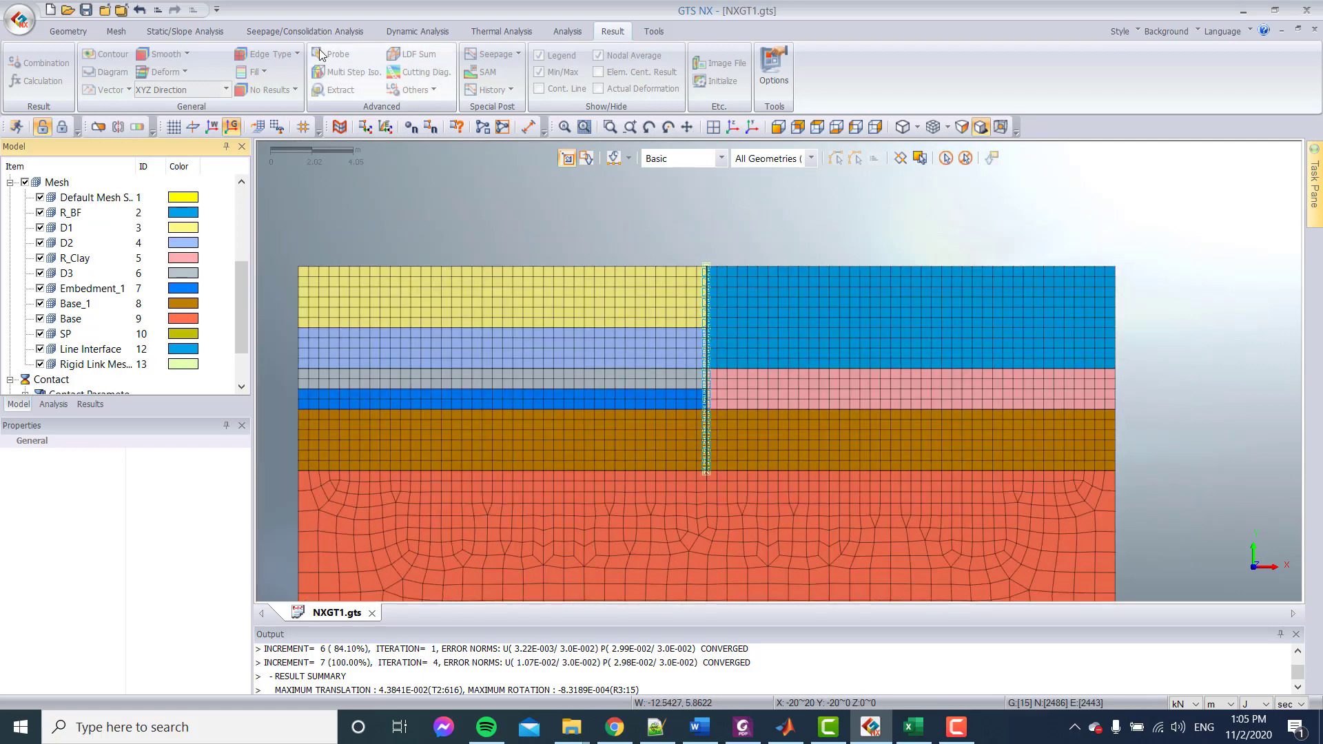
{"action": "left_click", "coordinate": [115, 31]}
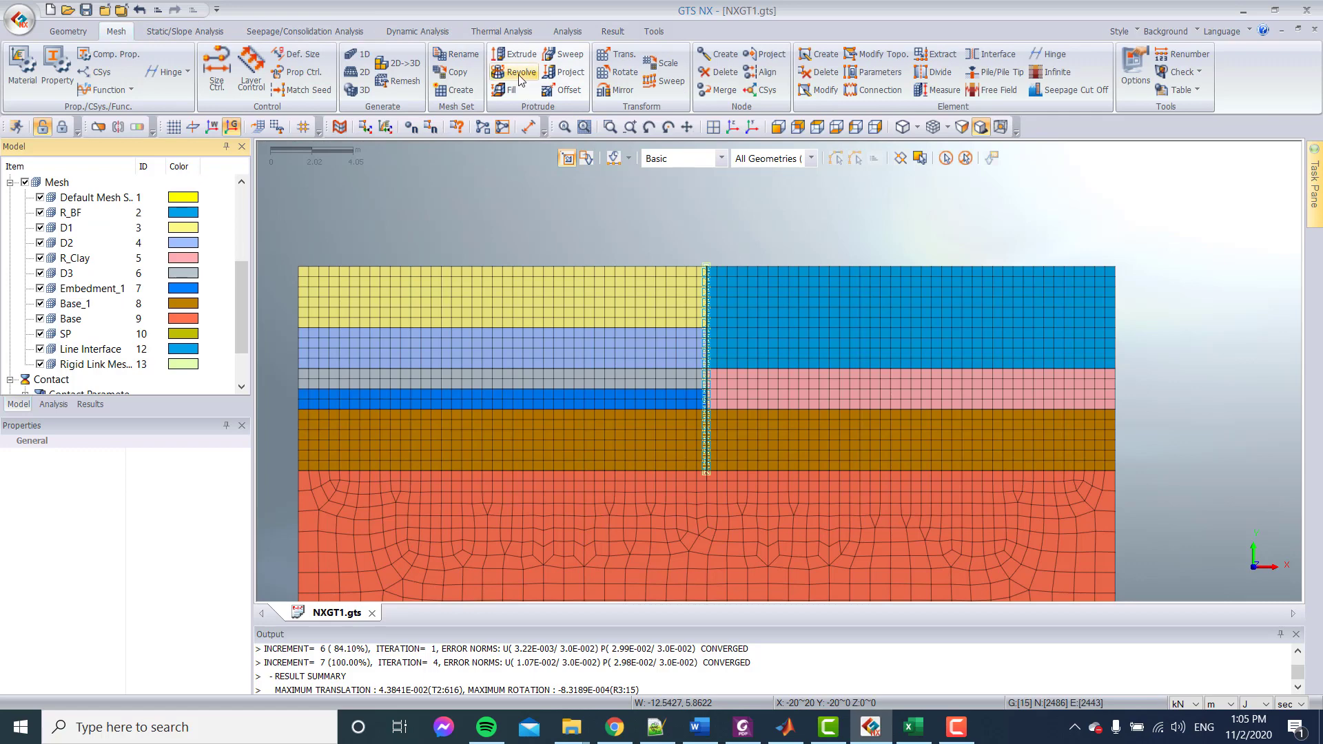
{"action": "left_click", "coordinate": [185, 31]}
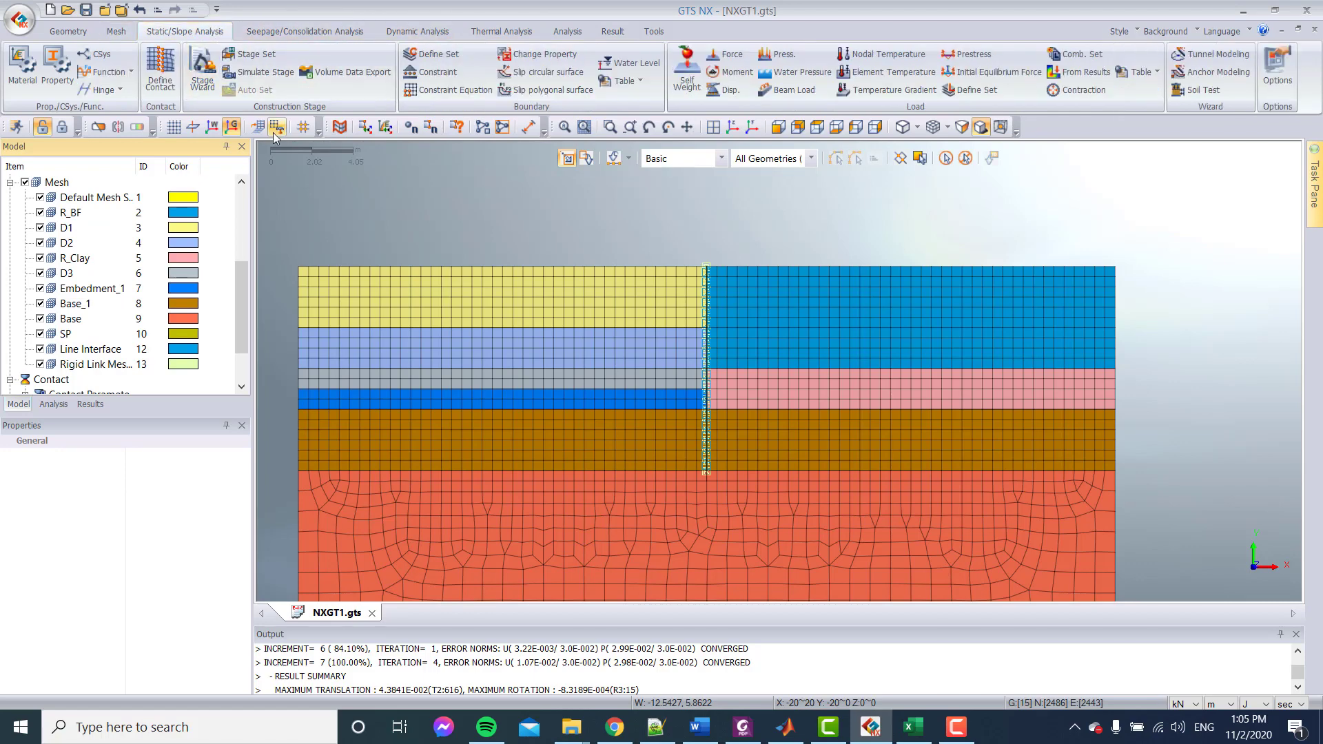
{"action": "left_click", "coordinate": [730, 91]}
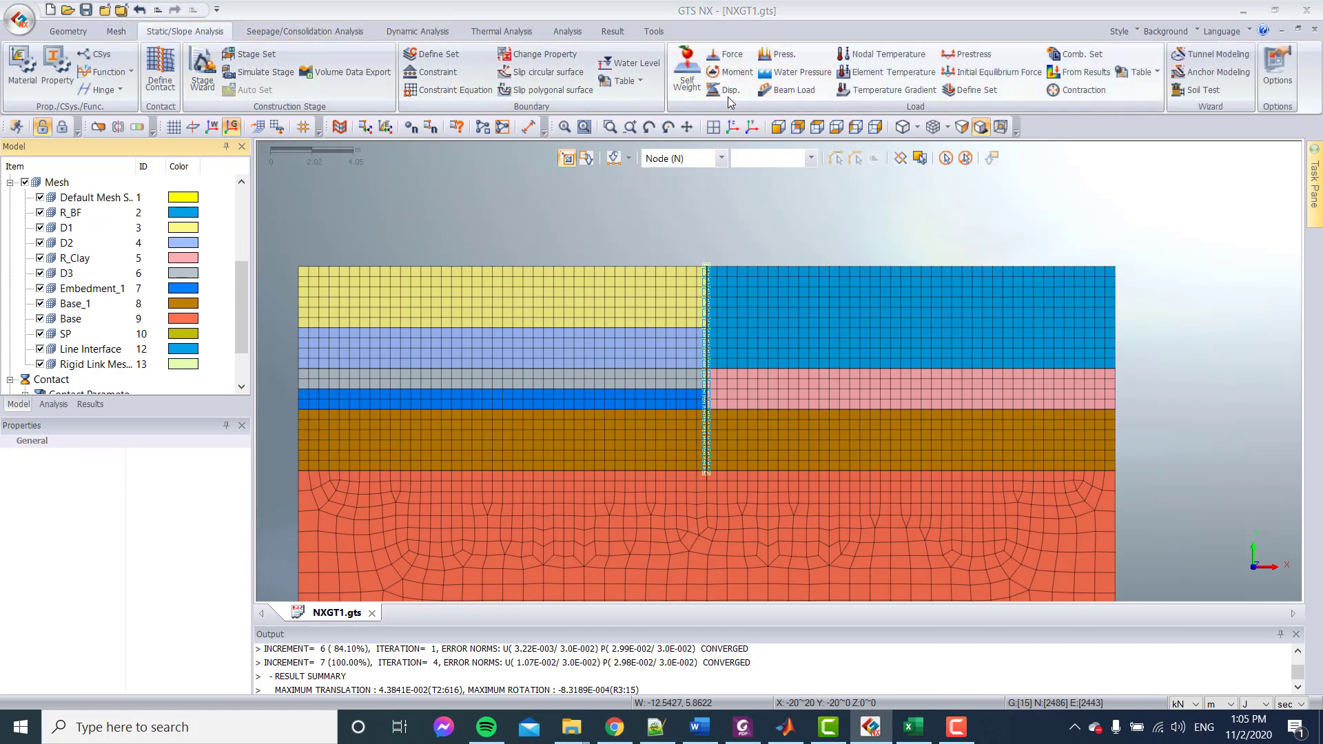
{"action": "scroll", "coordinate": [721, 417], "scroll_direction": "up", "scroll_amount": 1}
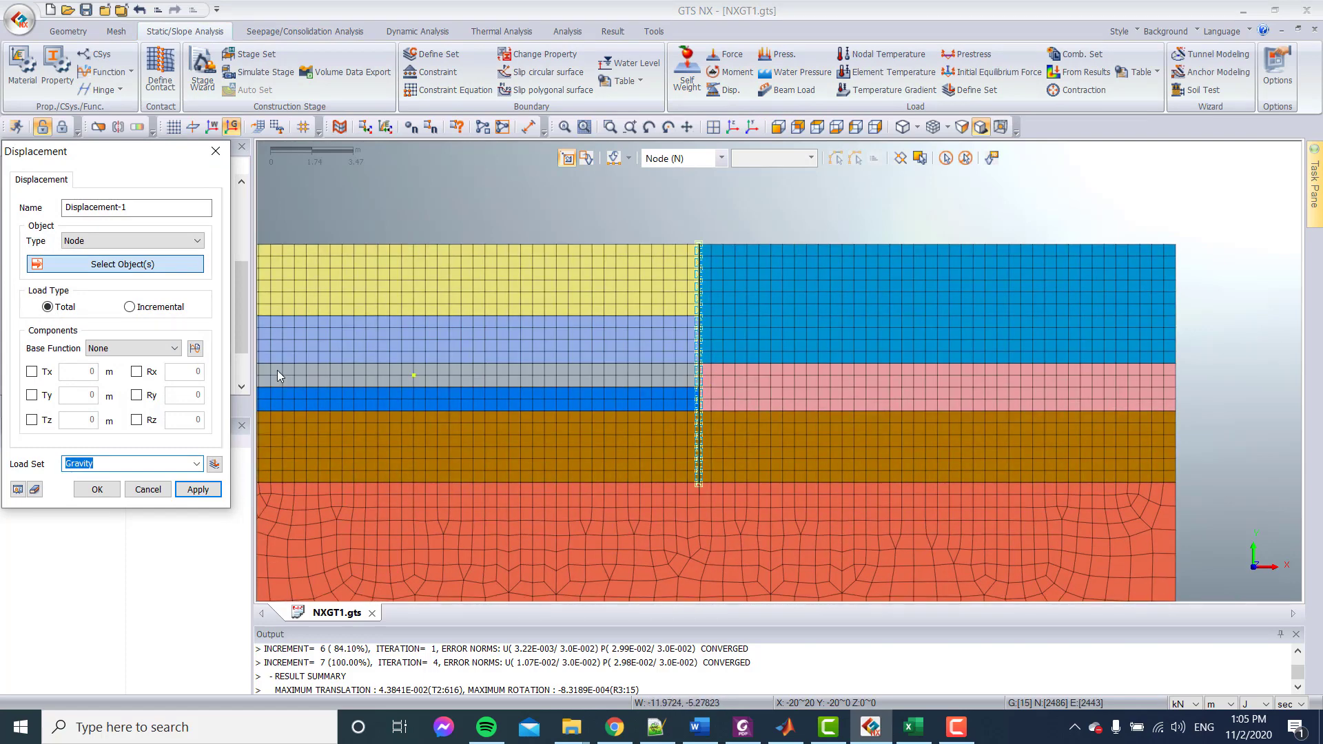
{"action": "left_click", "coordinate": [31, 373]}
{"action": "left_click", "coordinate": [90, 374]}
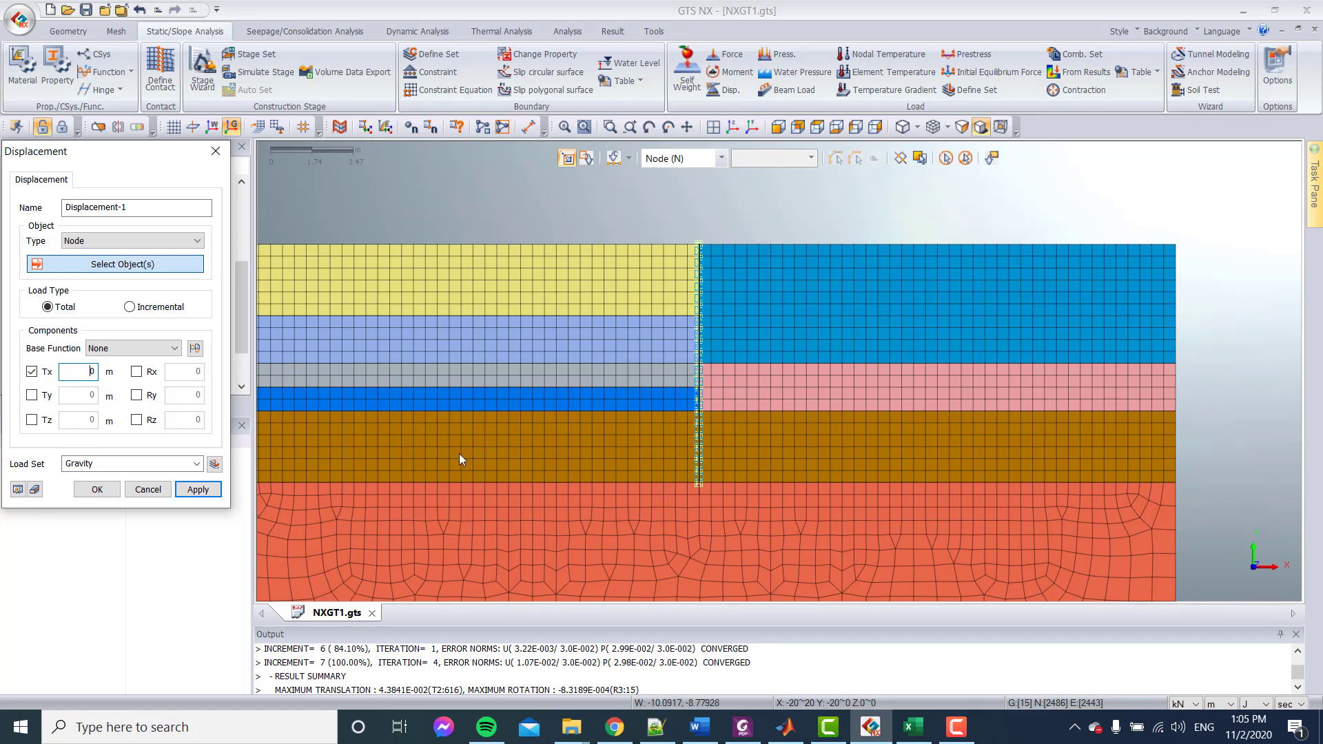
{"action": "left_click", "coordinate": [149, 489]}
{"action": "scroll", "coordinate": [682, 438], "scroll_direction": "down", "scroll_amount": 3}
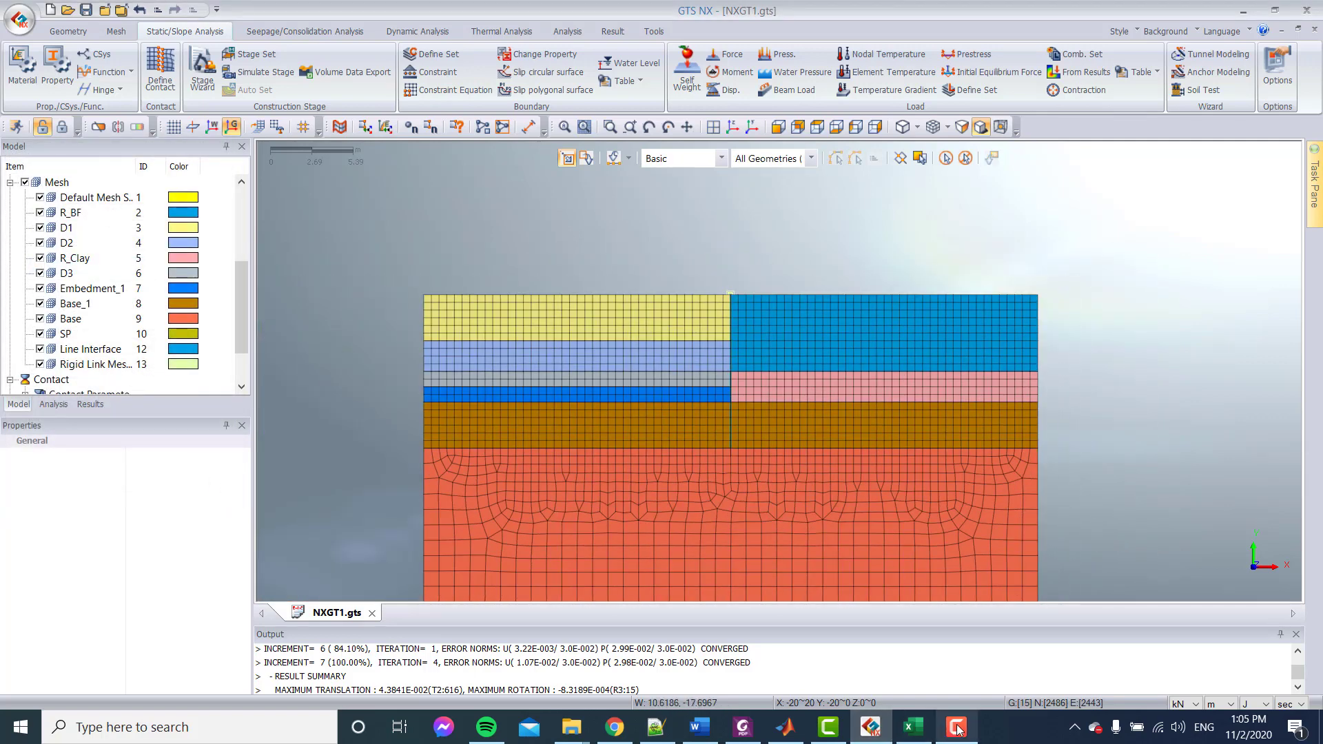
Switch to Book1.xlsx in Excel and compare the bending moment curves on the chart.
{"action": "left_click", "coordinate": [908, 729]}
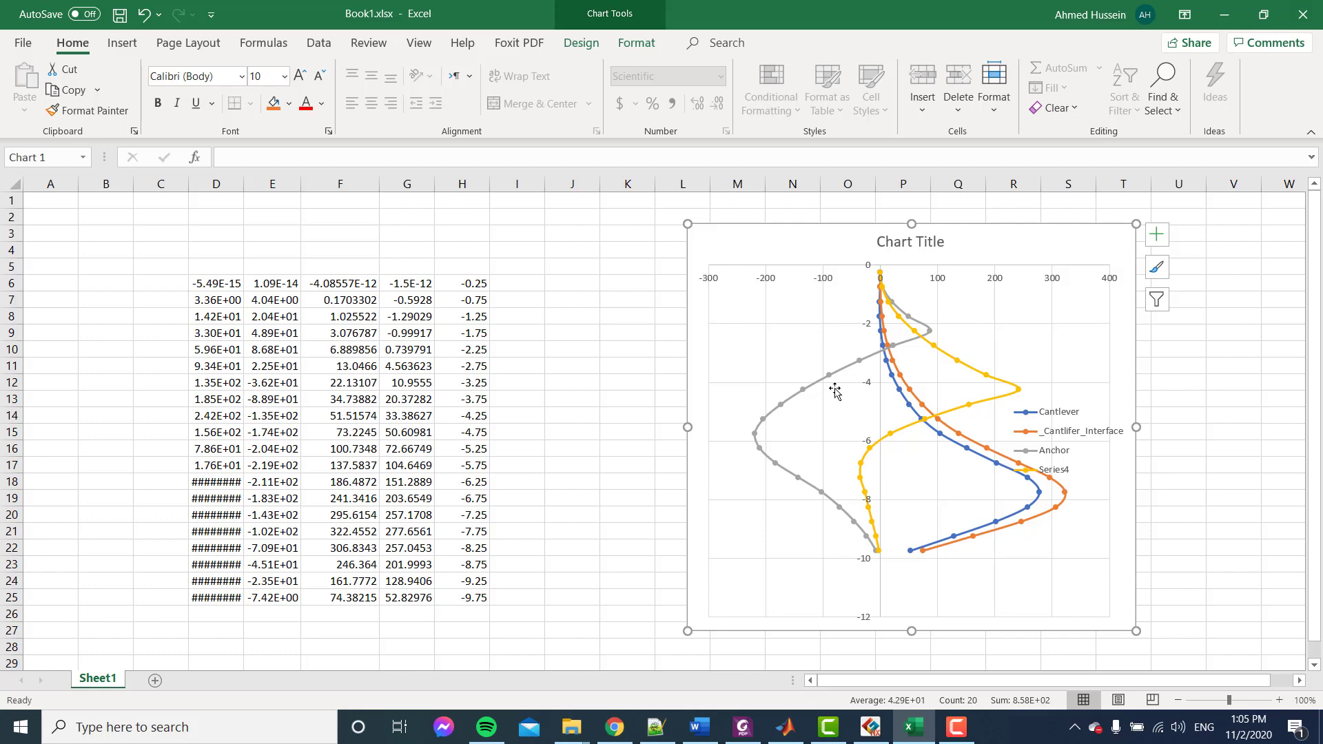
{"action": "left_click", "coordinate": [957, 727]}
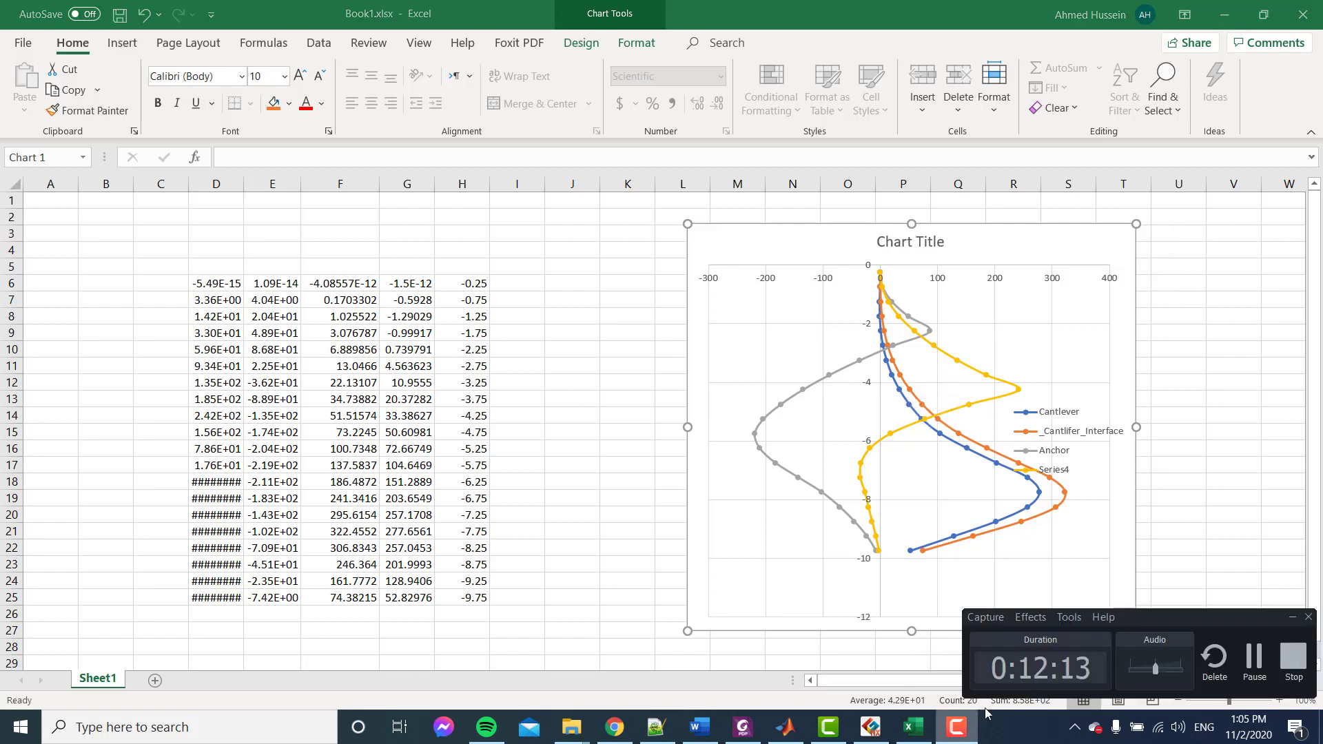